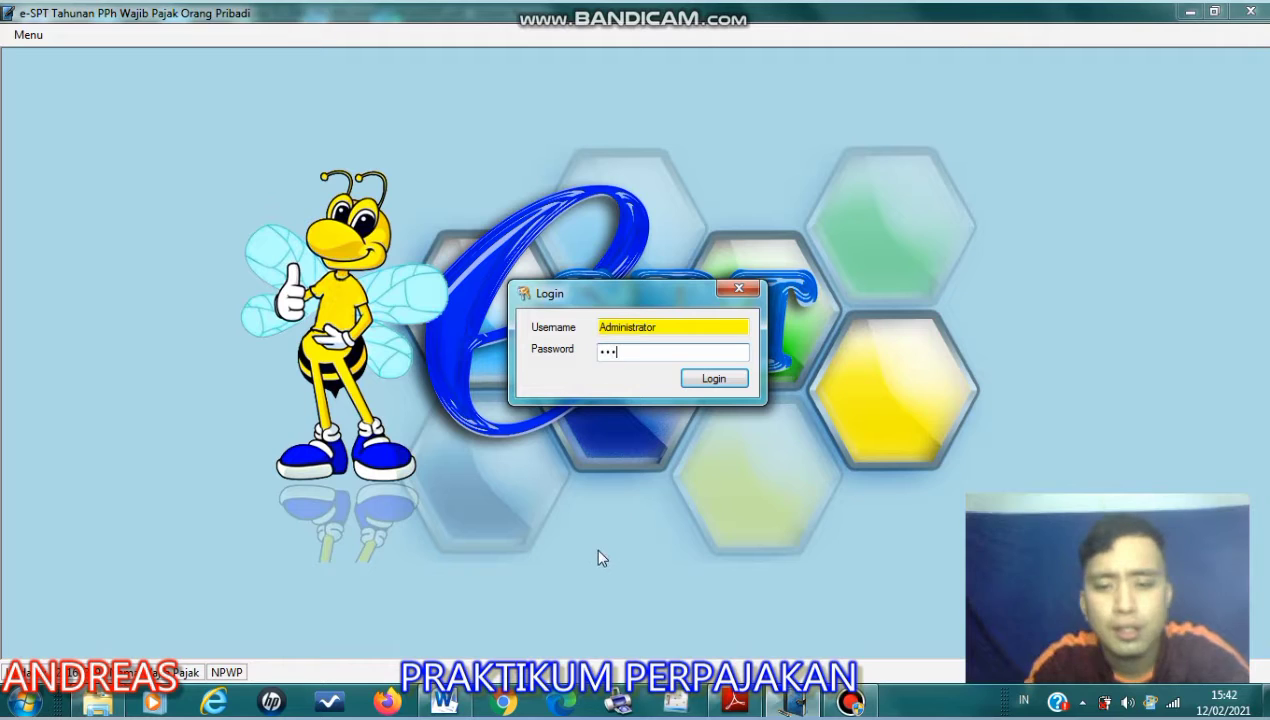
- Log in to the Administrator account with the password already entered
key(Return)
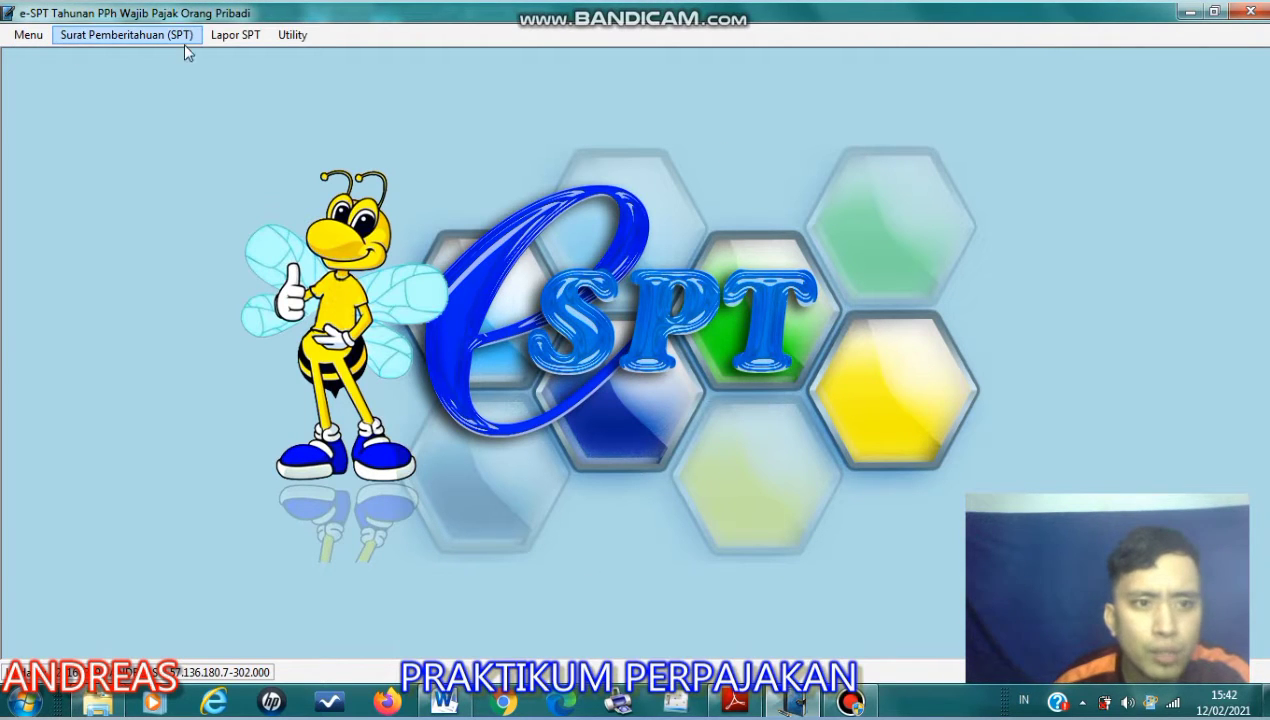
- Open the taxpayer profile (Informasi Profile), save its data and dismiss the messages
click(93, 34)
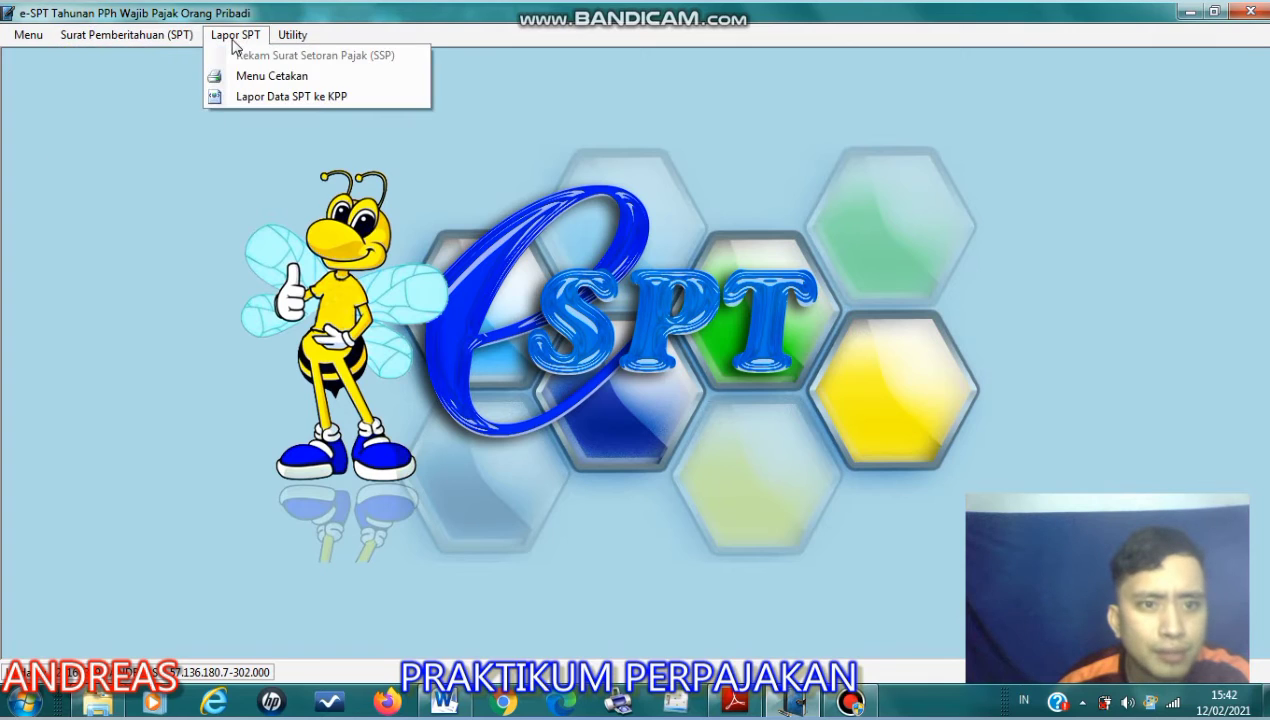
mouse_move(255, 35)
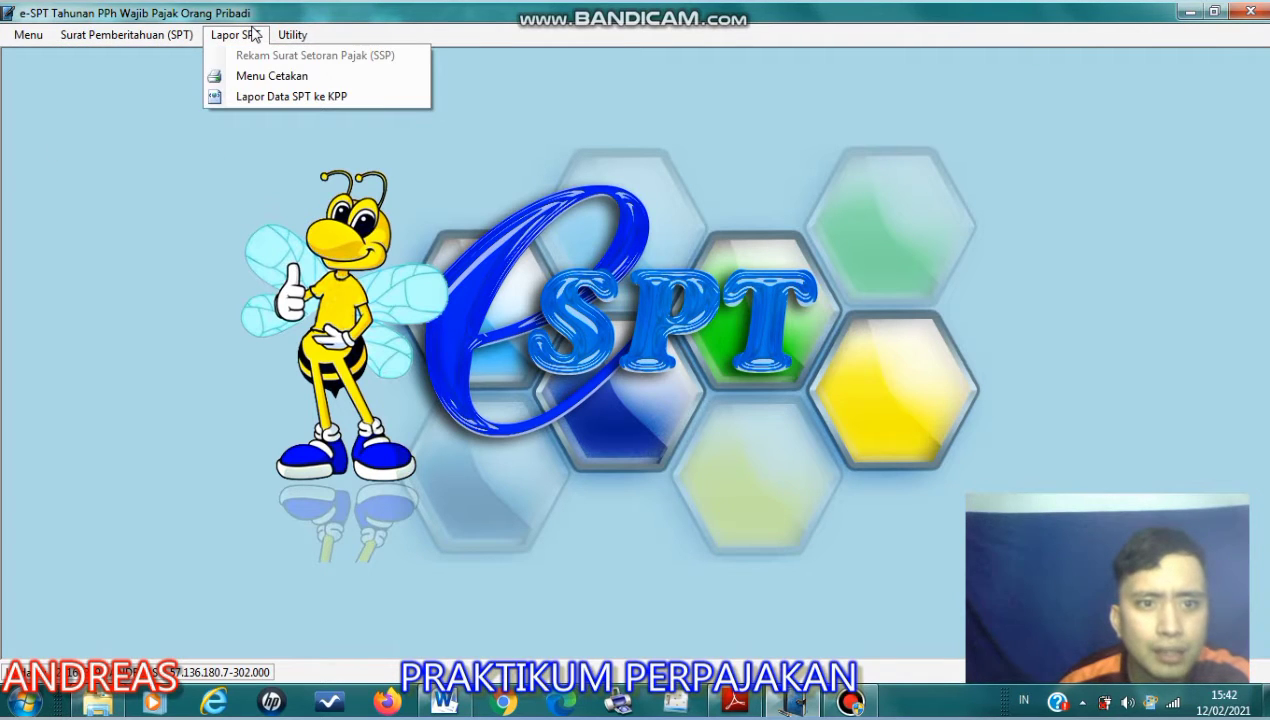
mouse_move(298, 37)
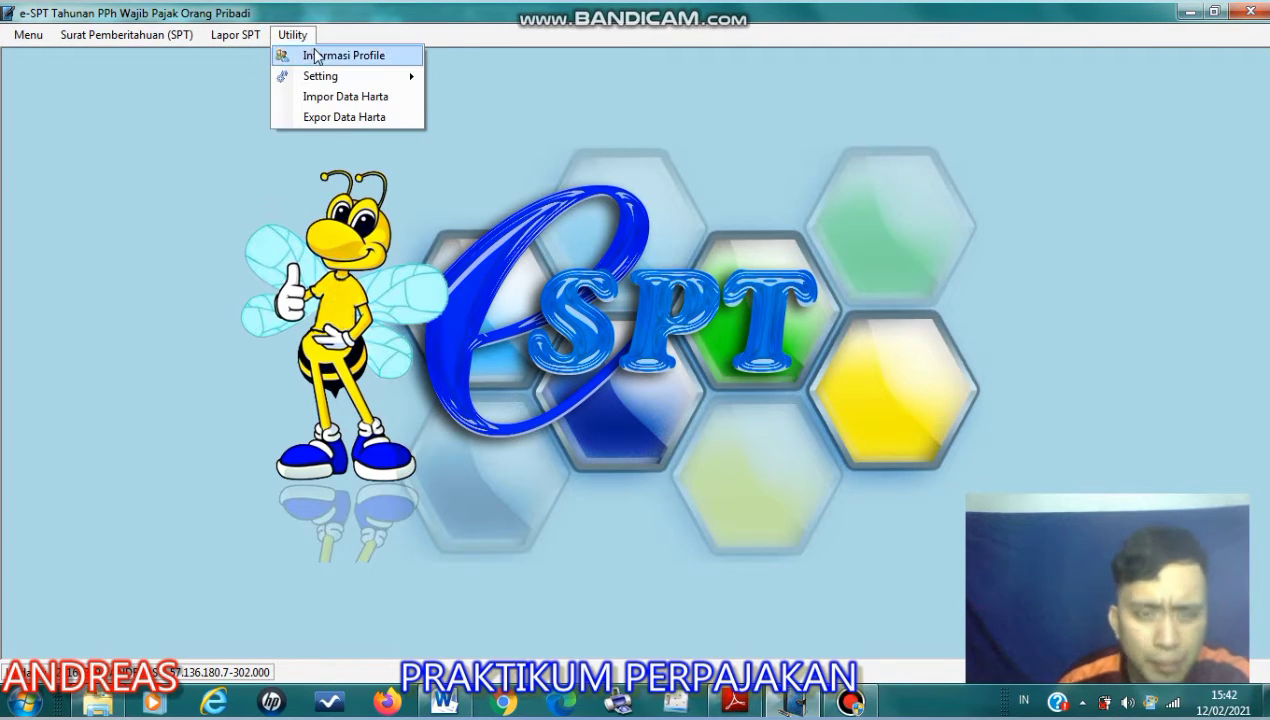
click(316, 57)
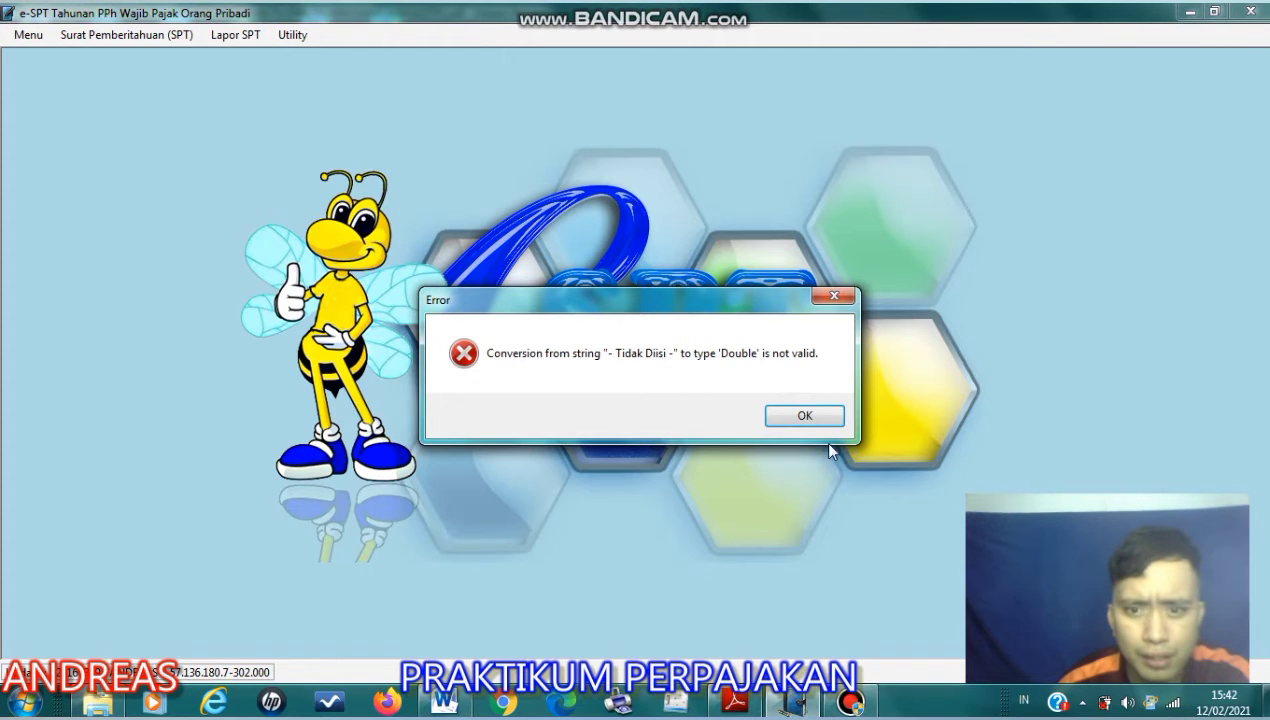
click(805, 416)
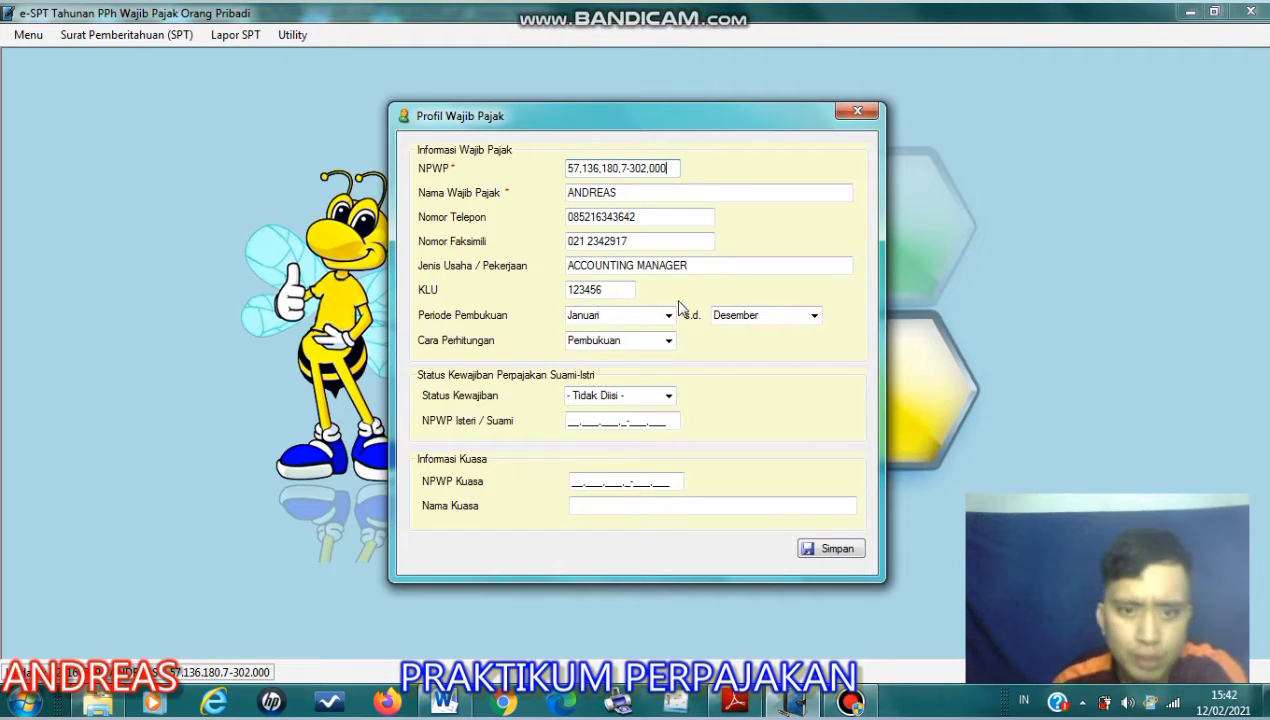
click(820, 548)
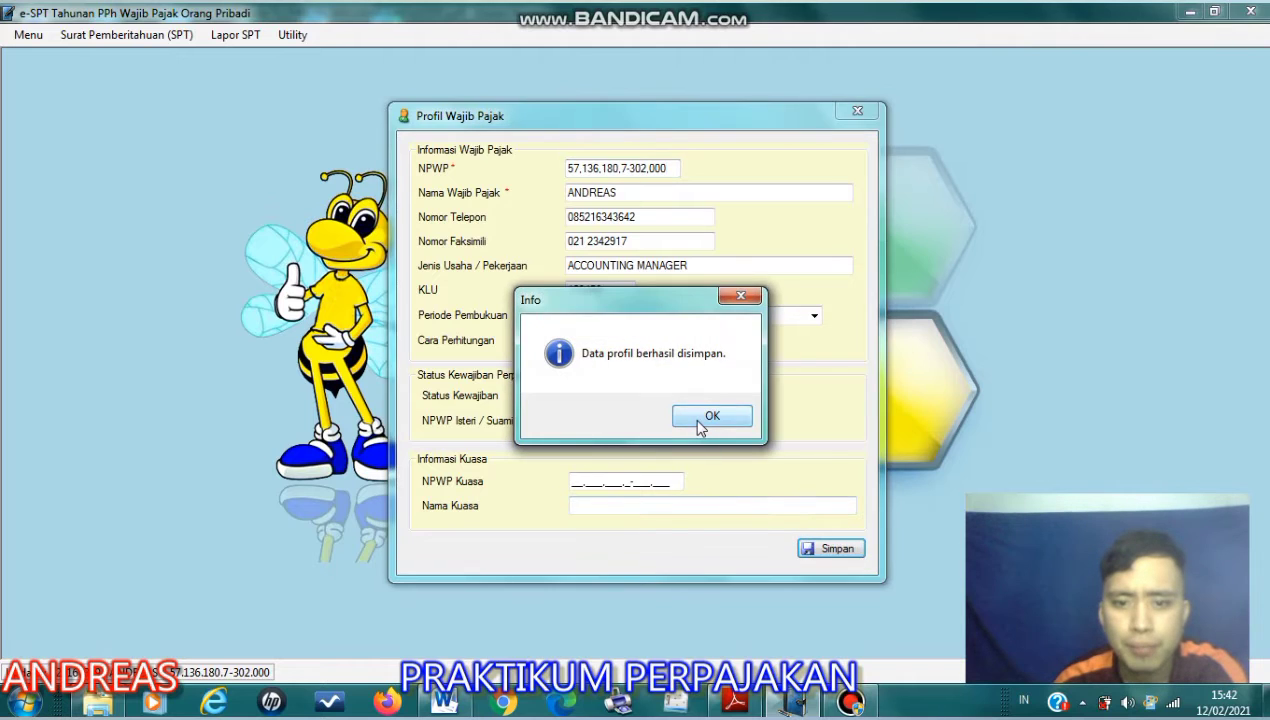
click(709, 413)
- Save the 54.000.000 PTKP entry in the non-taxable income settings and close the settings window
click(292, 35)
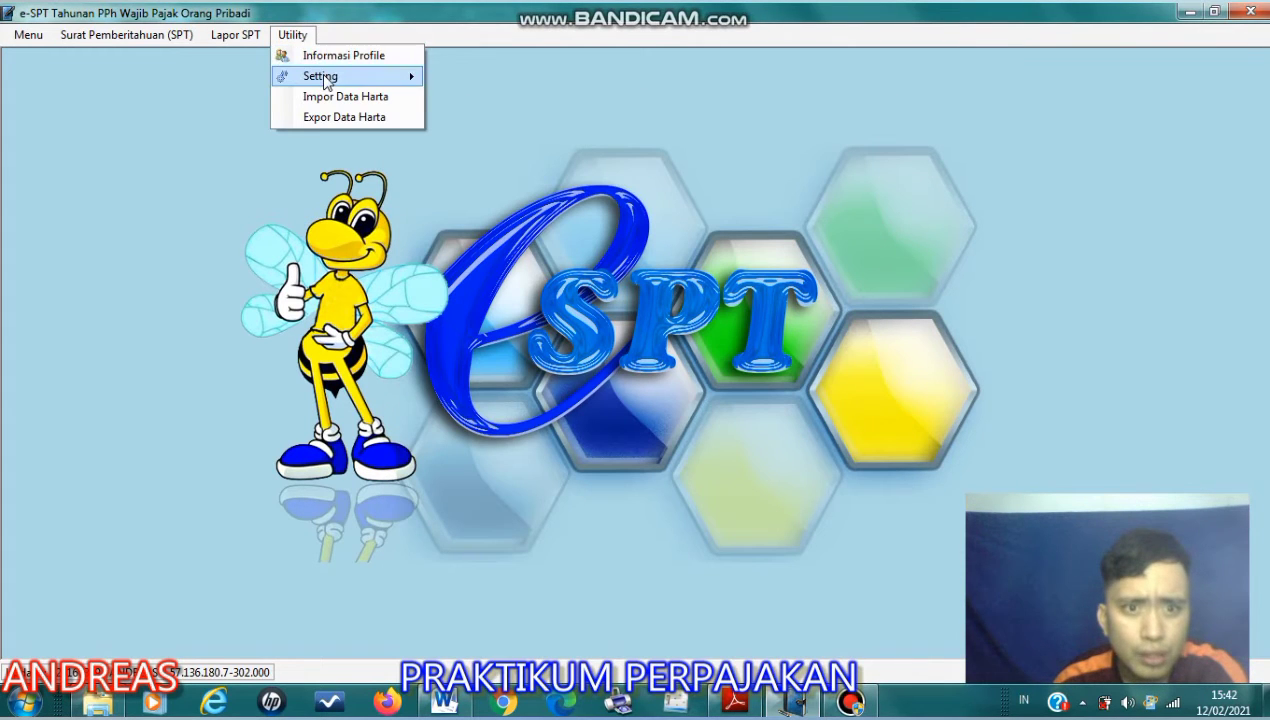
mouse_move(322, 78)
click(468, 80)
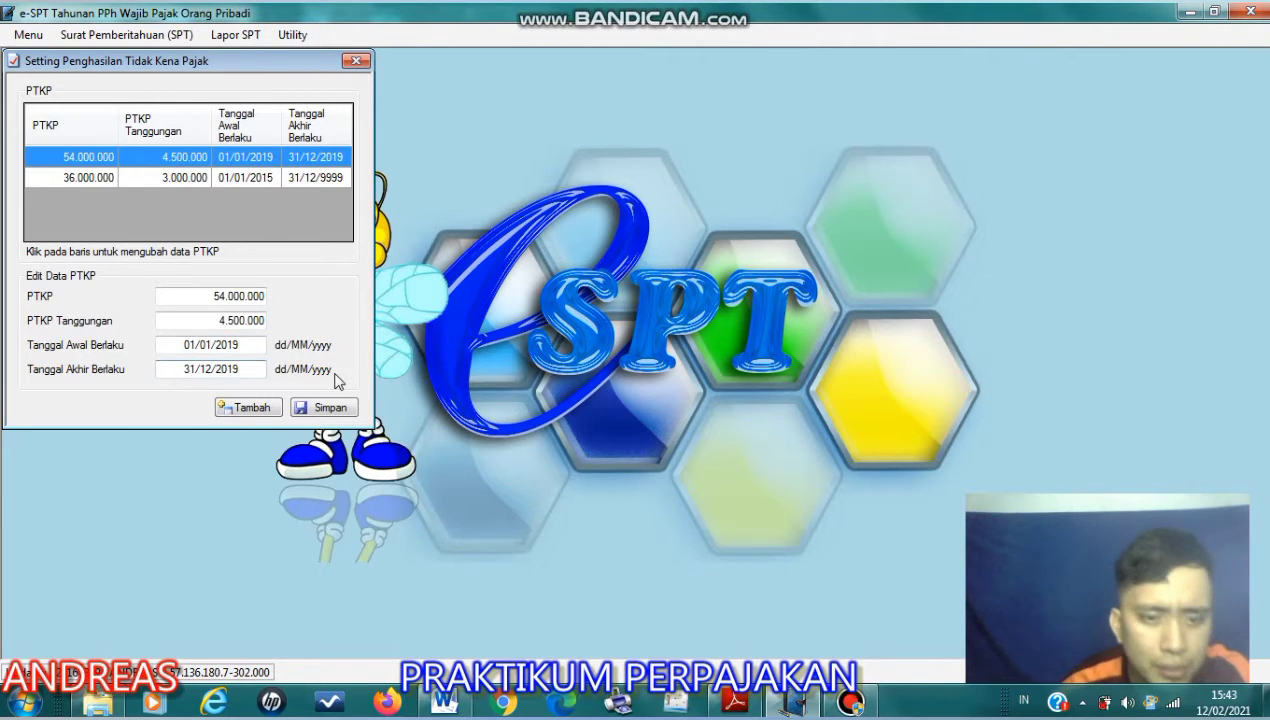
click(330, 407)
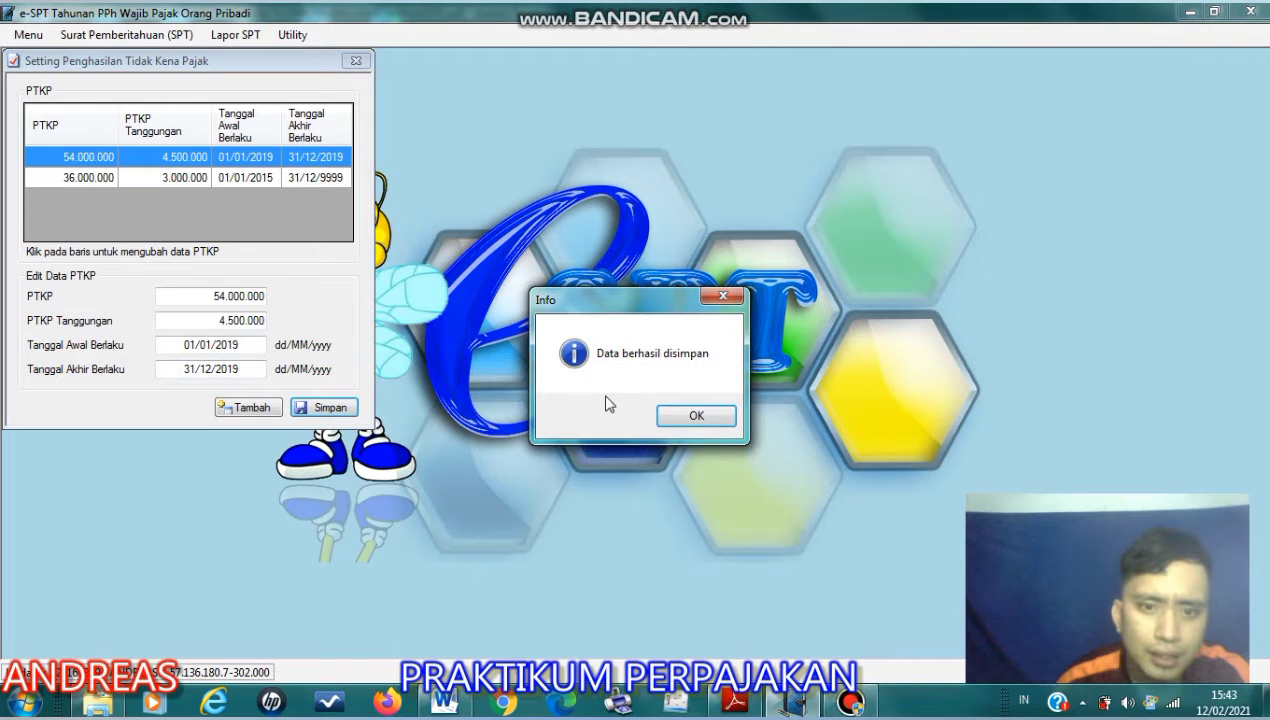
click(680, 418)
click(127, 34)
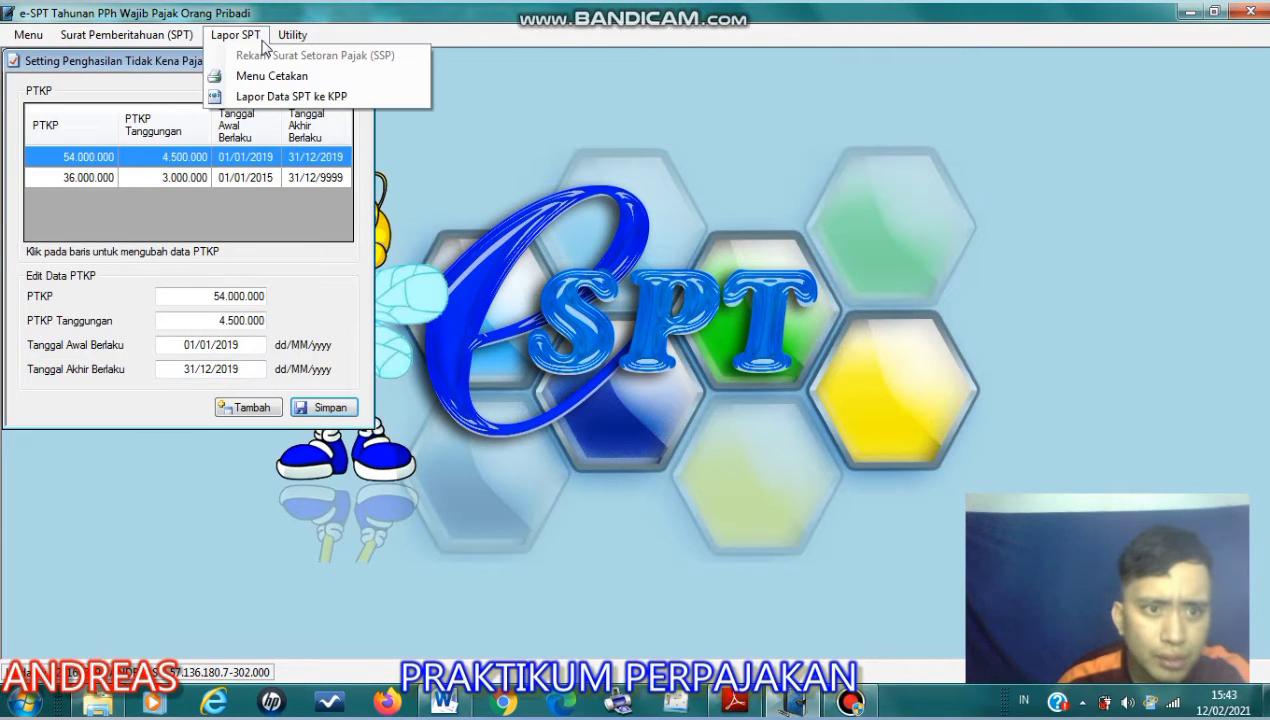
click(276, 38)
click(166, 42)
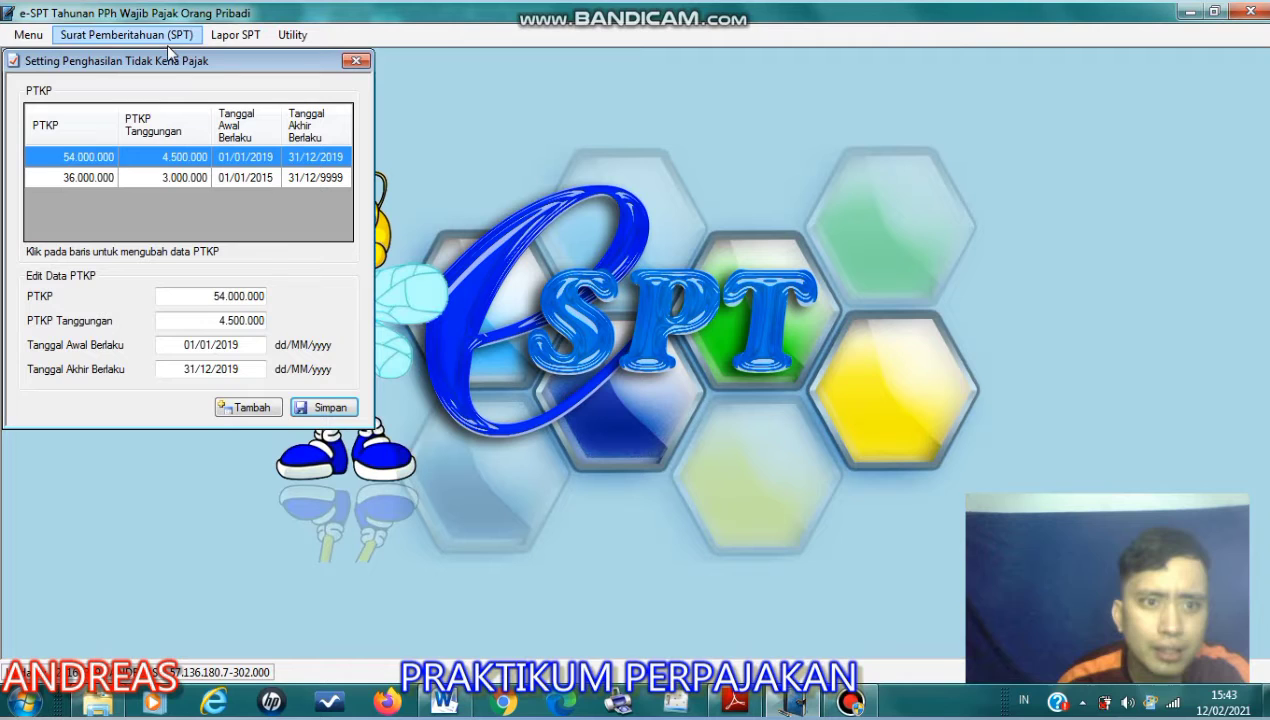
click(355, 62)
- Switch to Adobe Reader, review the family member list under item 9 of the assignment, and return to e-SPT
click(751, 704)
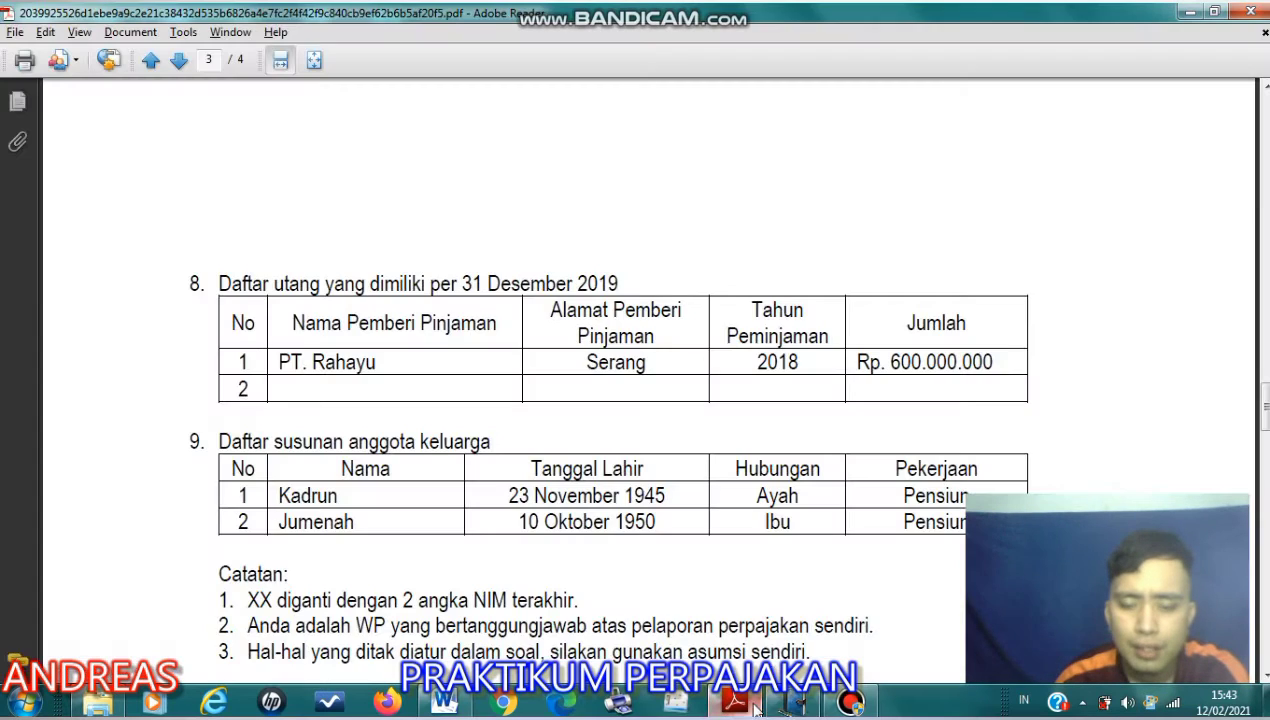
scroll(729, 535, down, 3)
scroll(734, 518, up, 3)
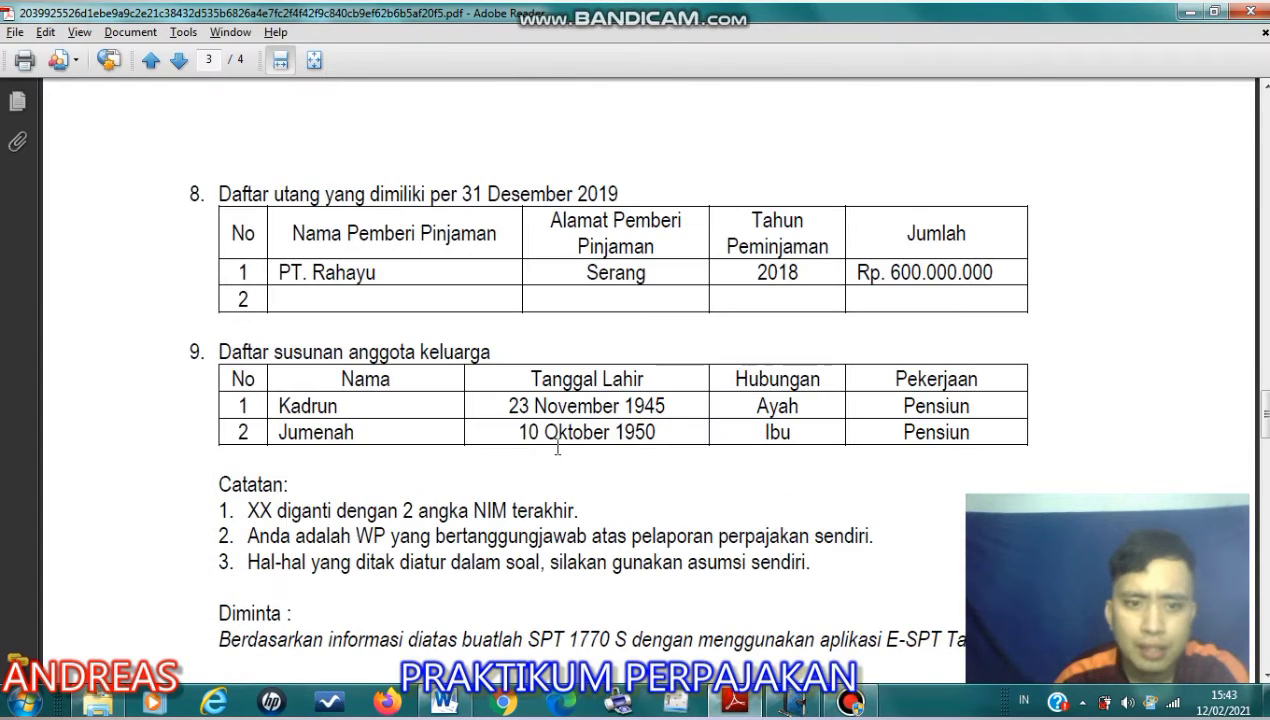
drag(190, 350, 820, 395)
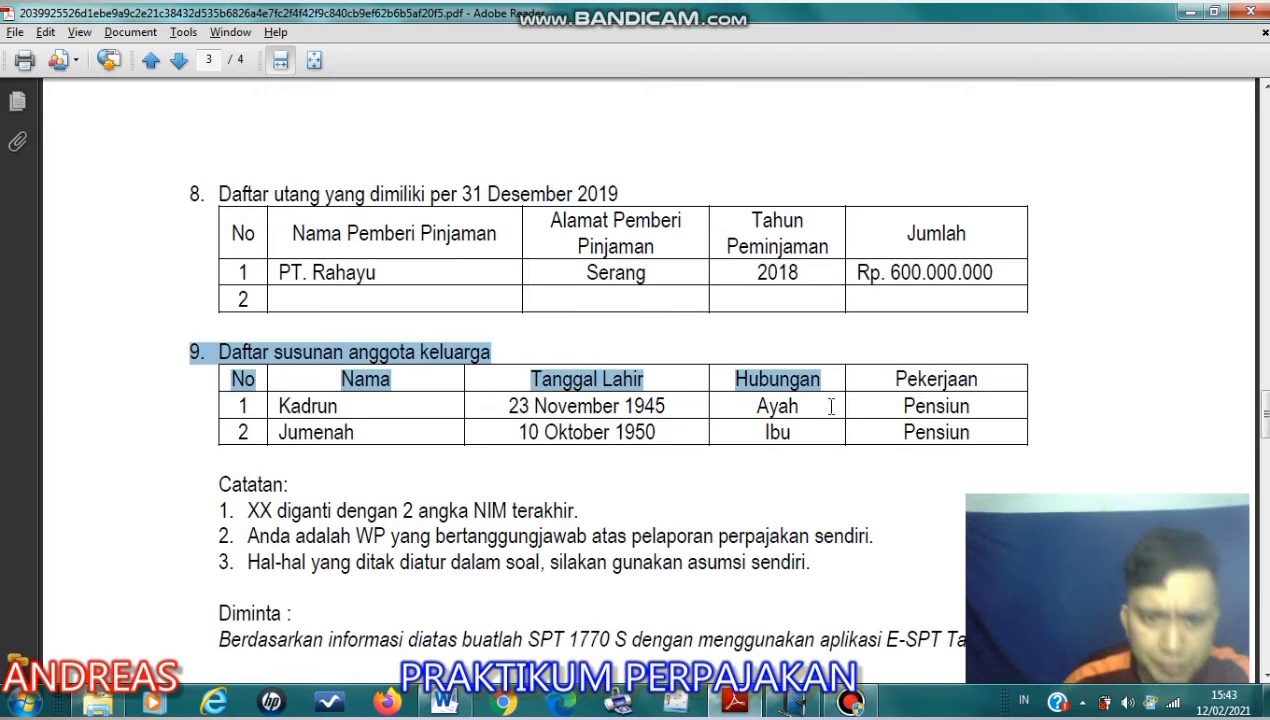
click(760, 422)
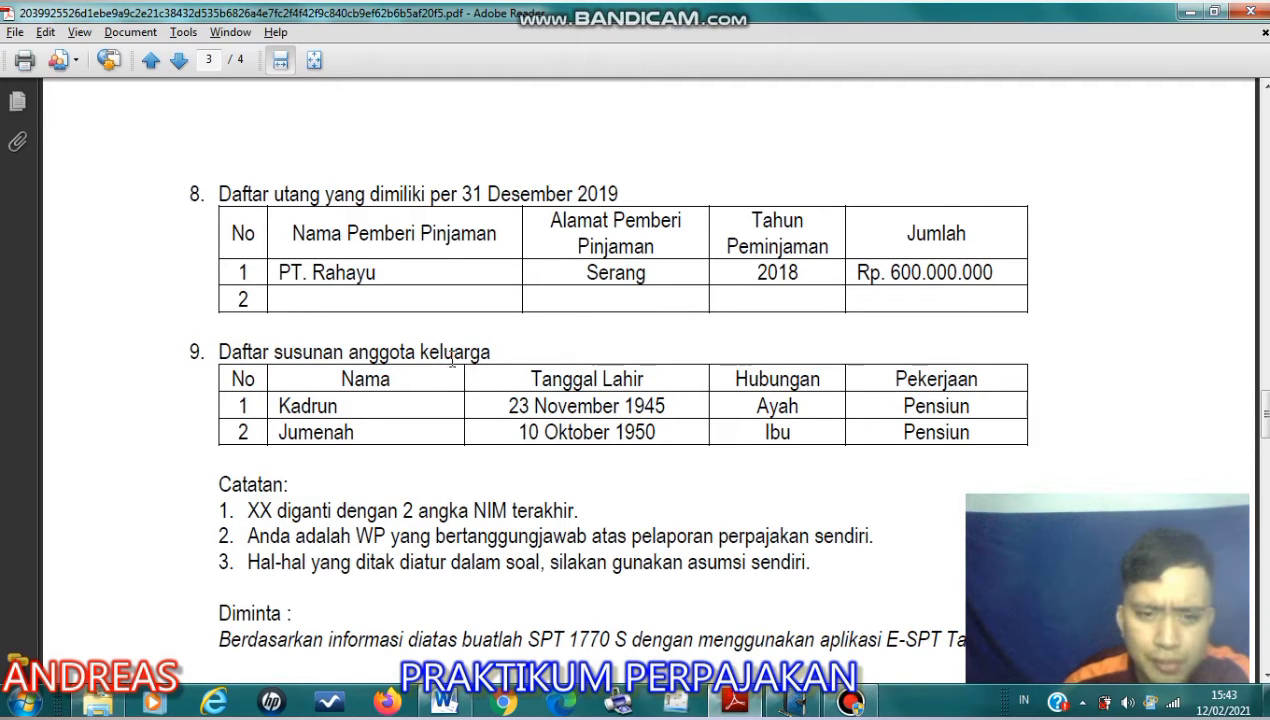
click(793, 704)
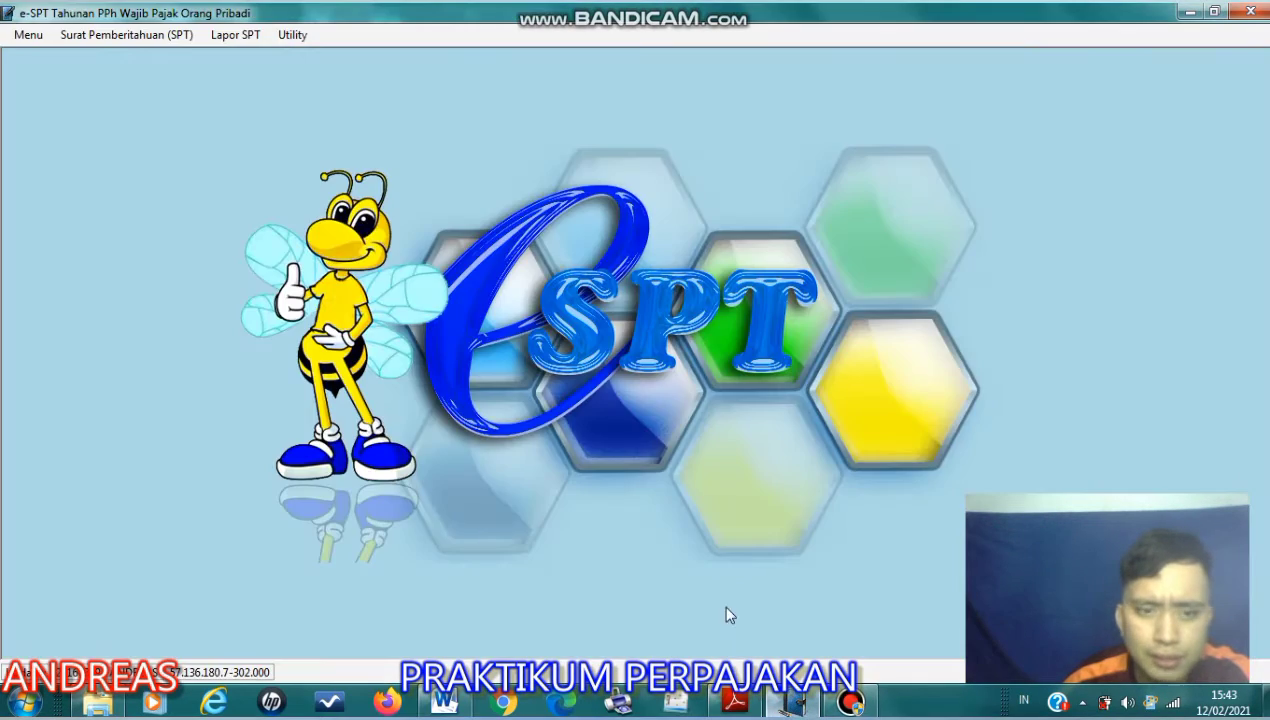
click(142, 34)
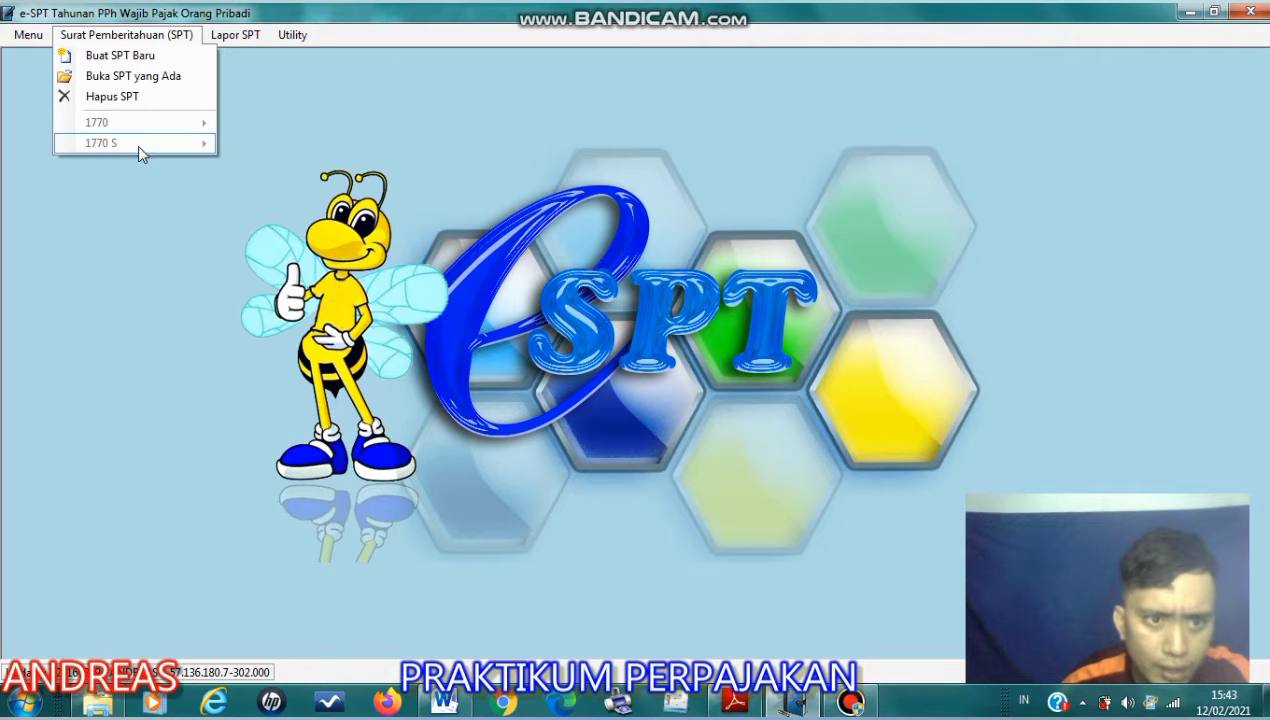
click(138, 62)
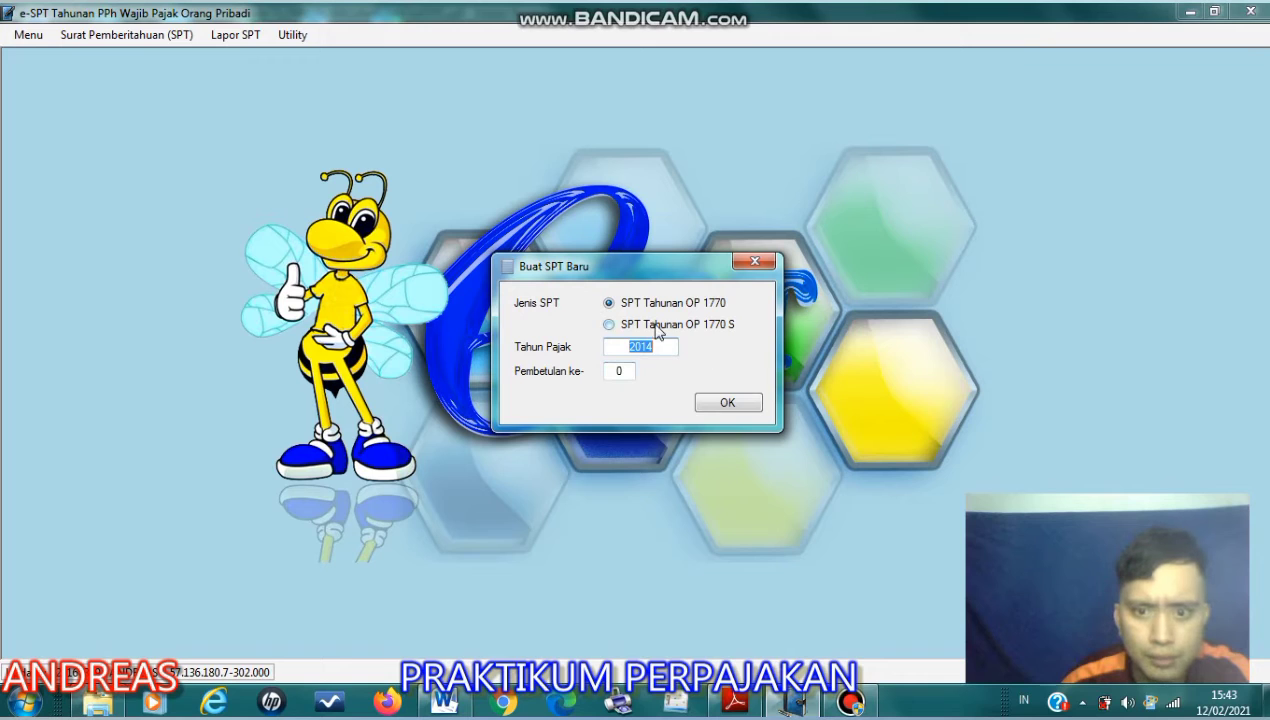
click(755, 261)
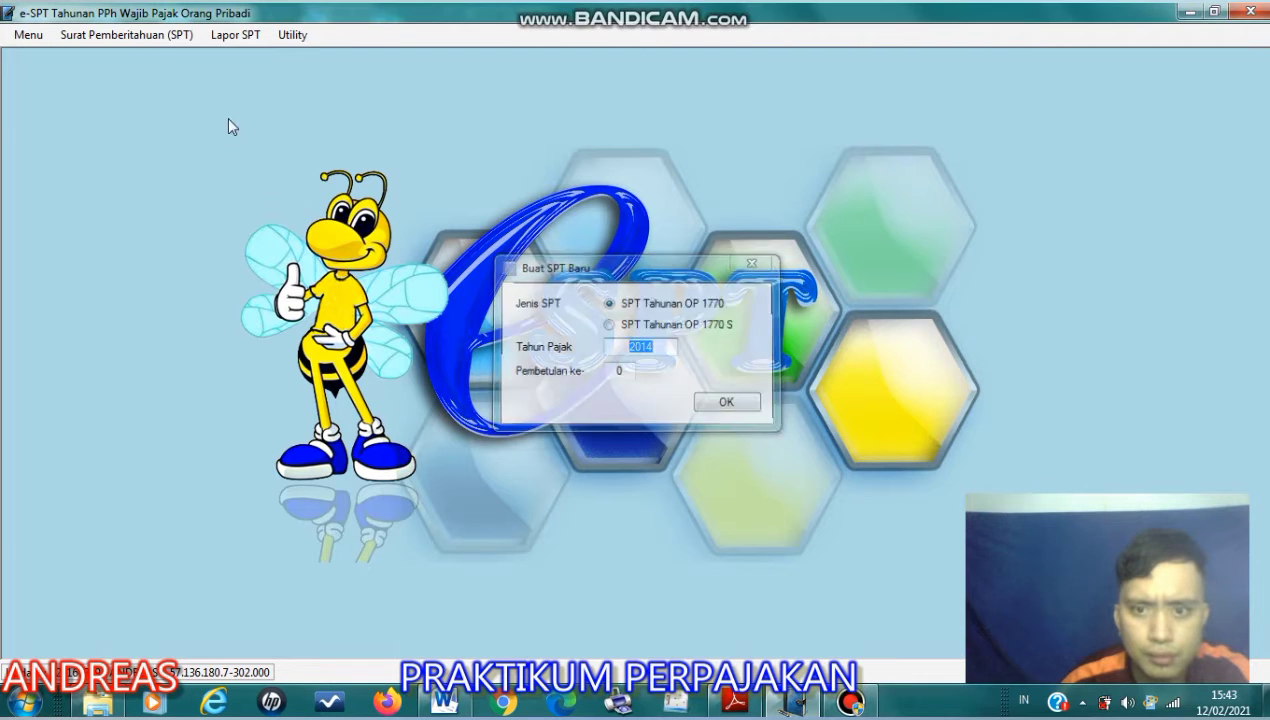
- Open the existing 1770 S return for tax year 2019, correction number 0
click(153, 38)
click(160, 80)
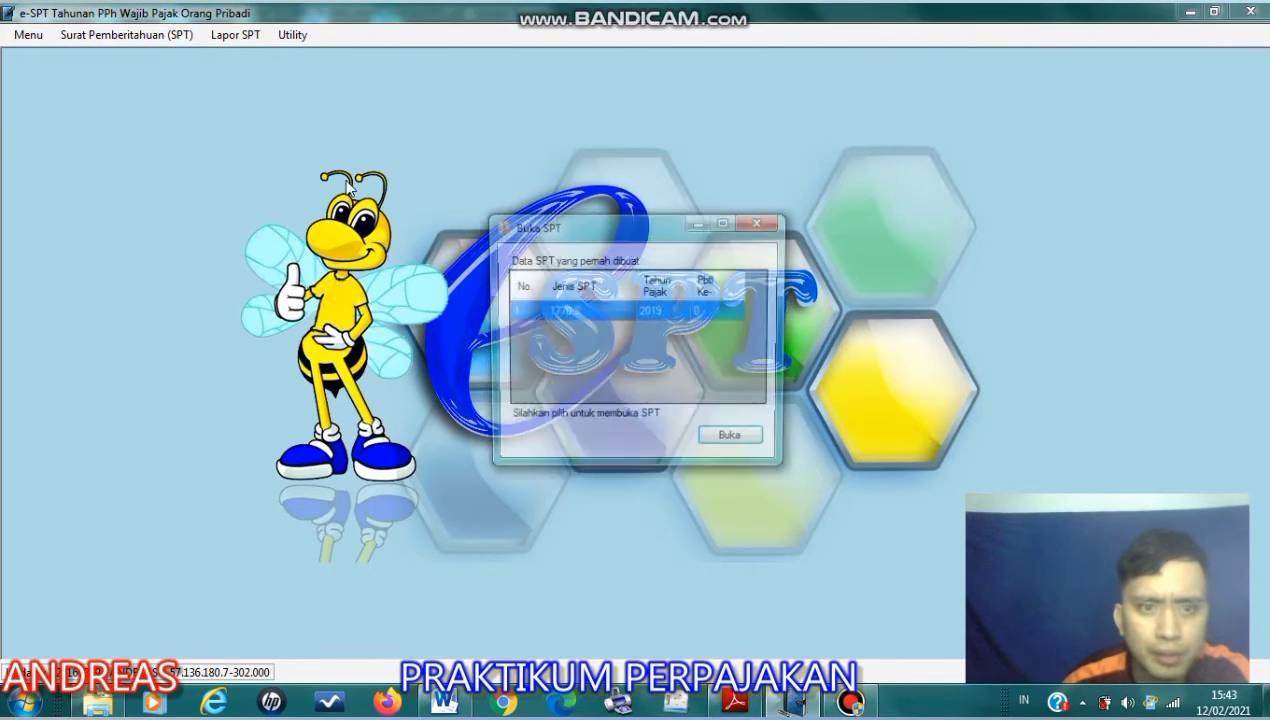
click(757, 449)
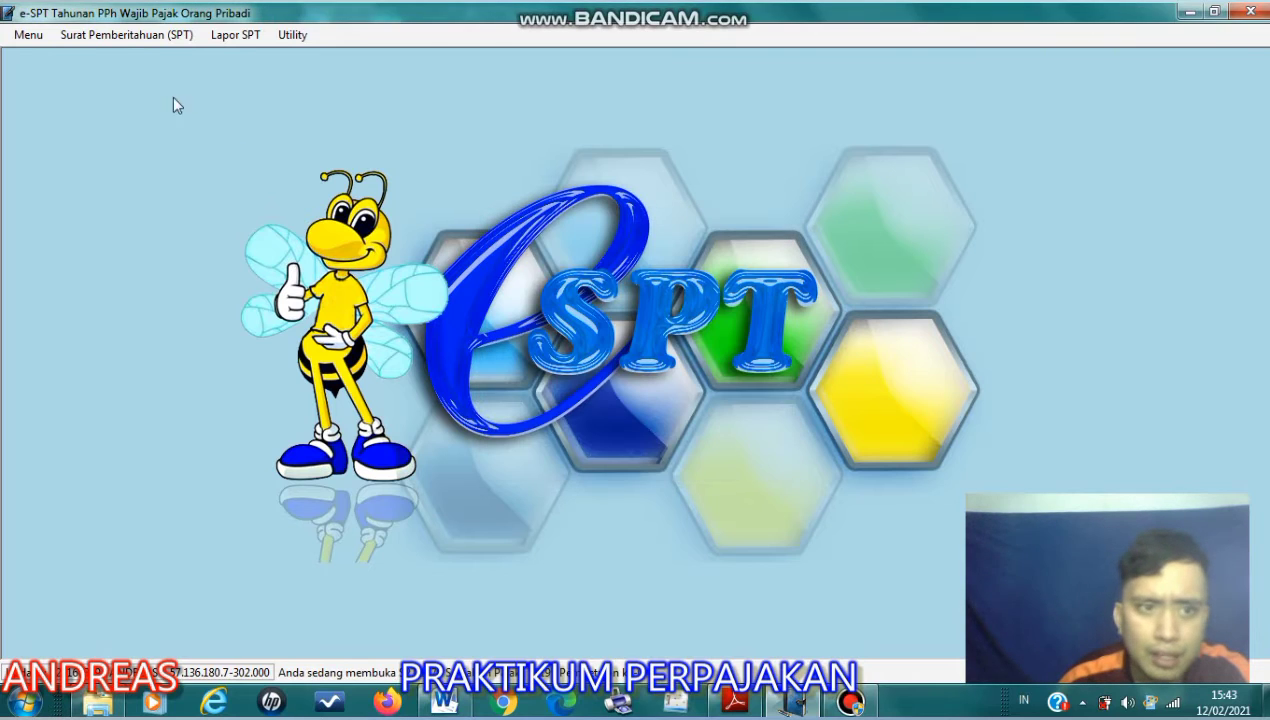
- Open Lampiran II of the 1770 S return and show the family member list in Bagian D
click(127, 34)
mouse_move(209, 153)
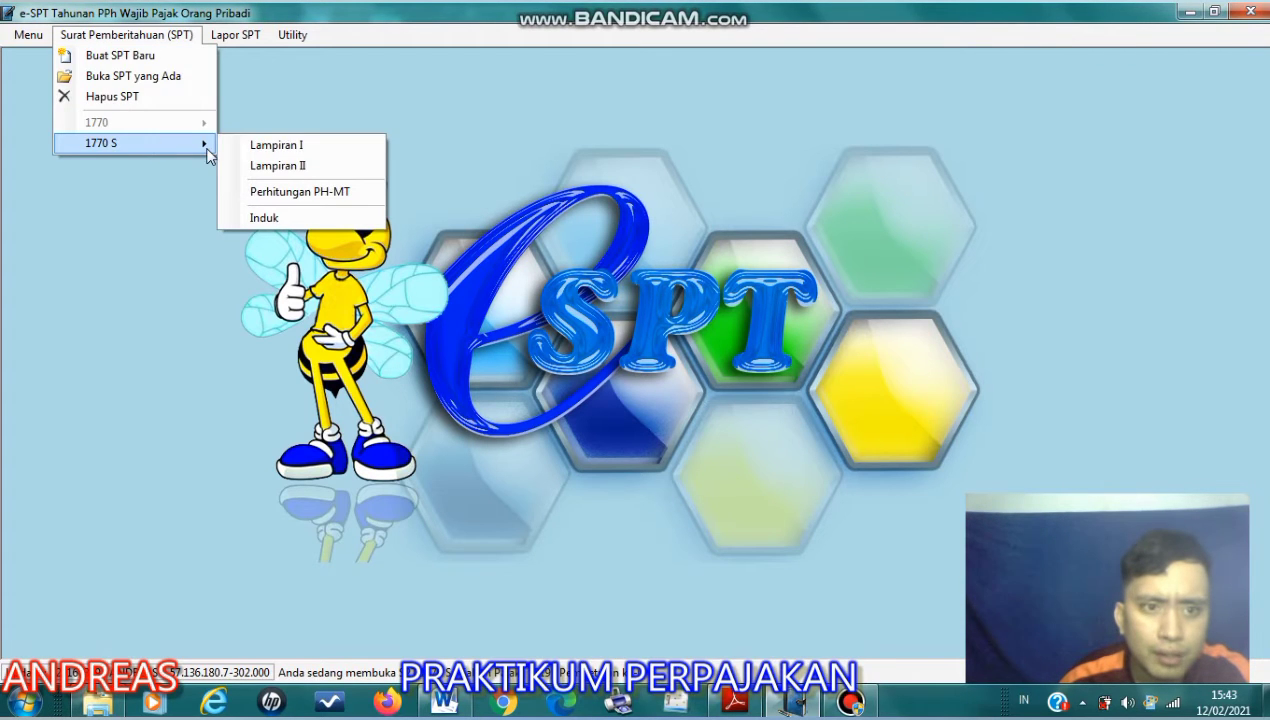
click(297, 168)
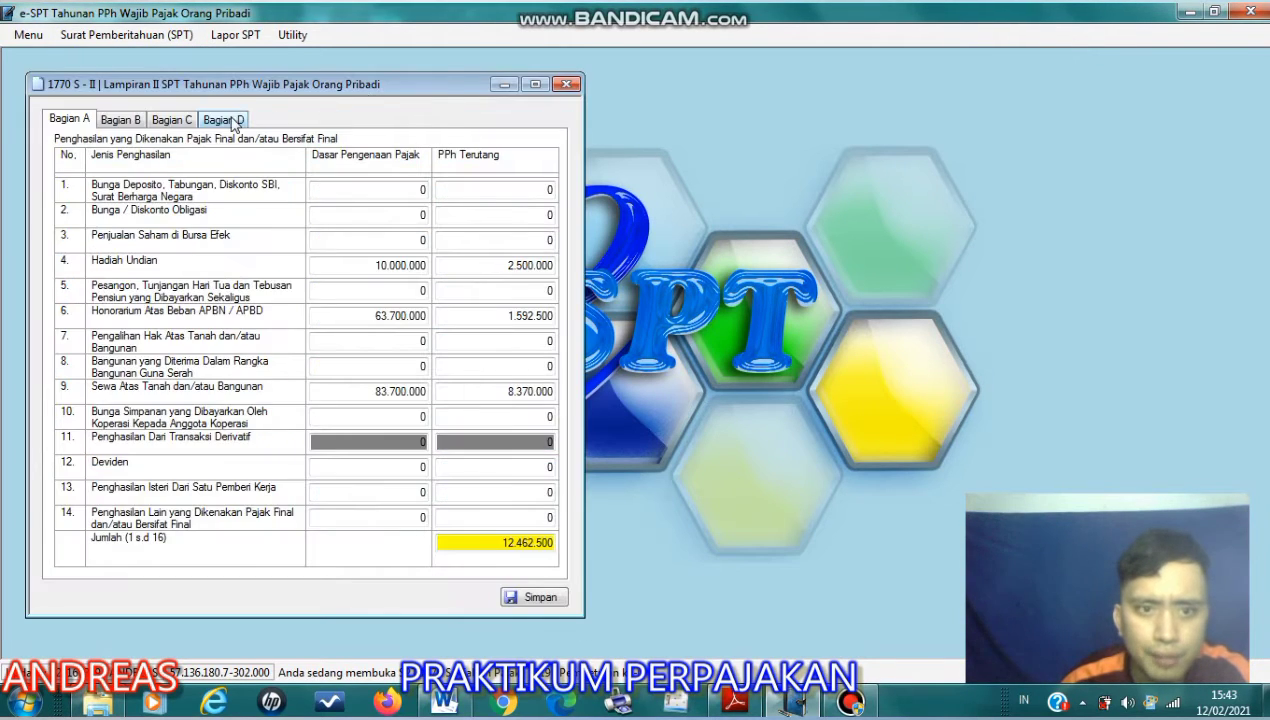
click(236, 120)
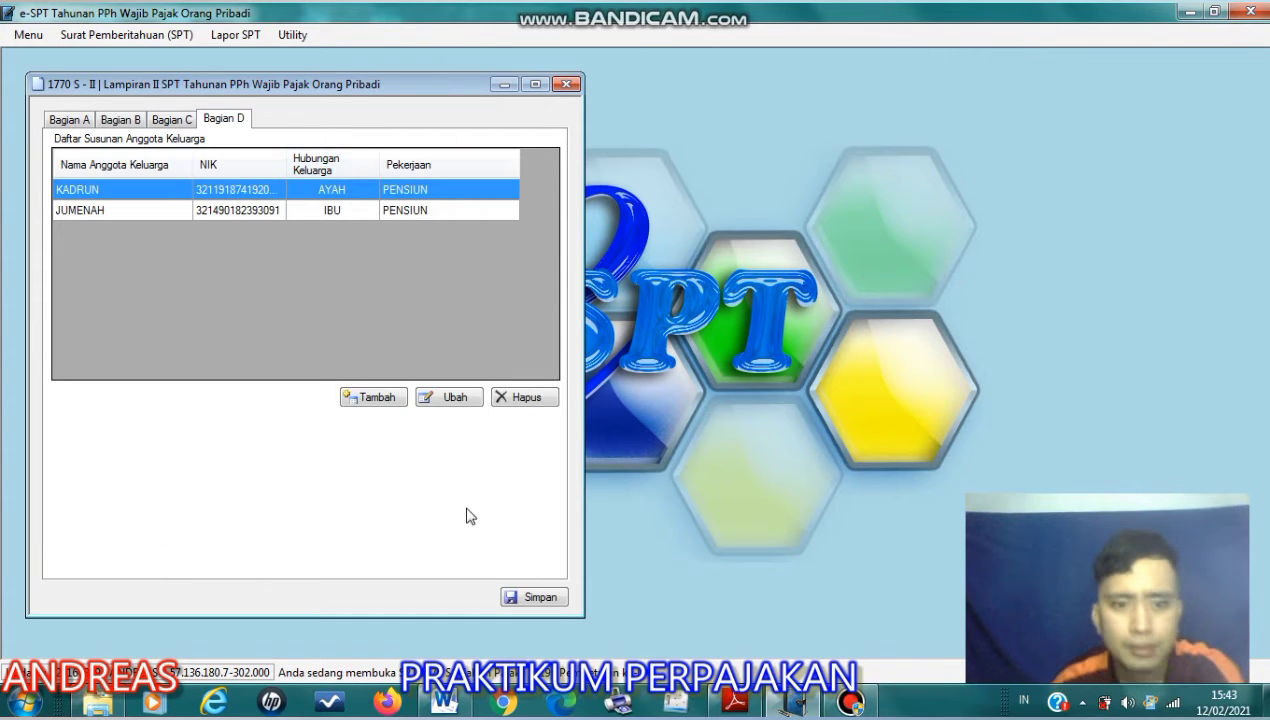
- Check the family member list in the Adobe Reader assignment again, and sort the Bagian D entries in e-SPT by NIK
click(734, 706)
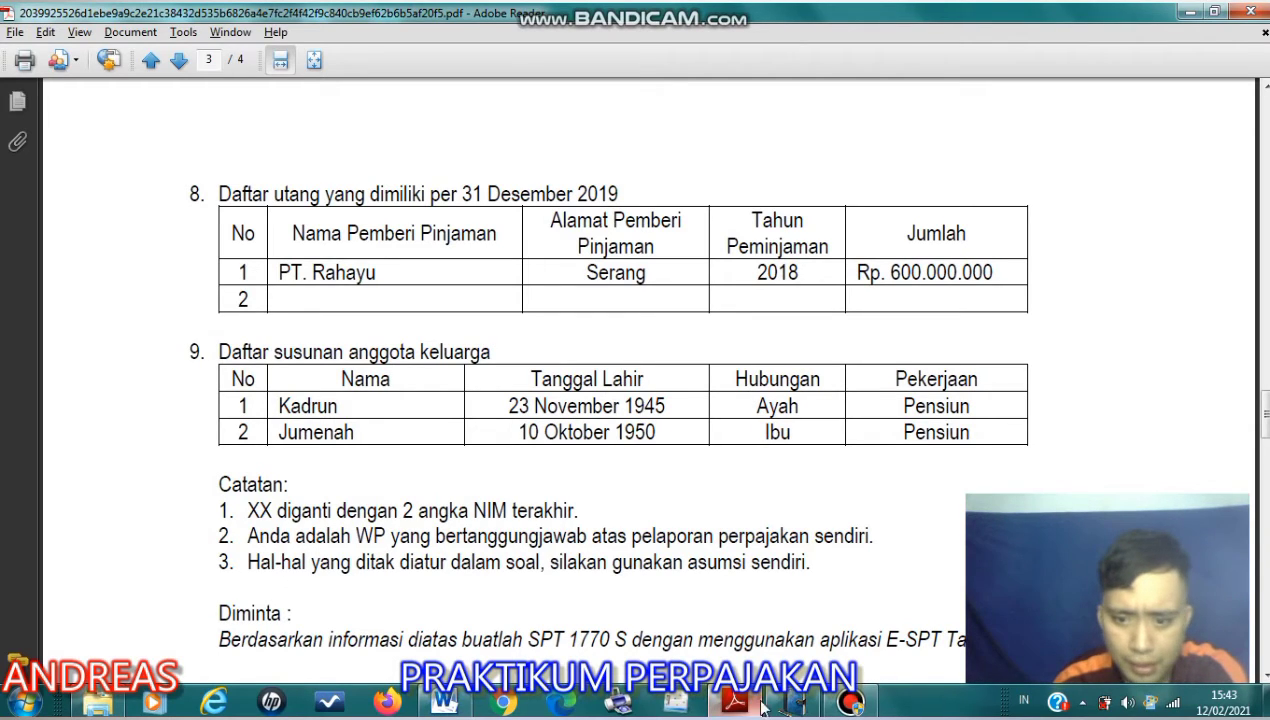
click(793, 705)
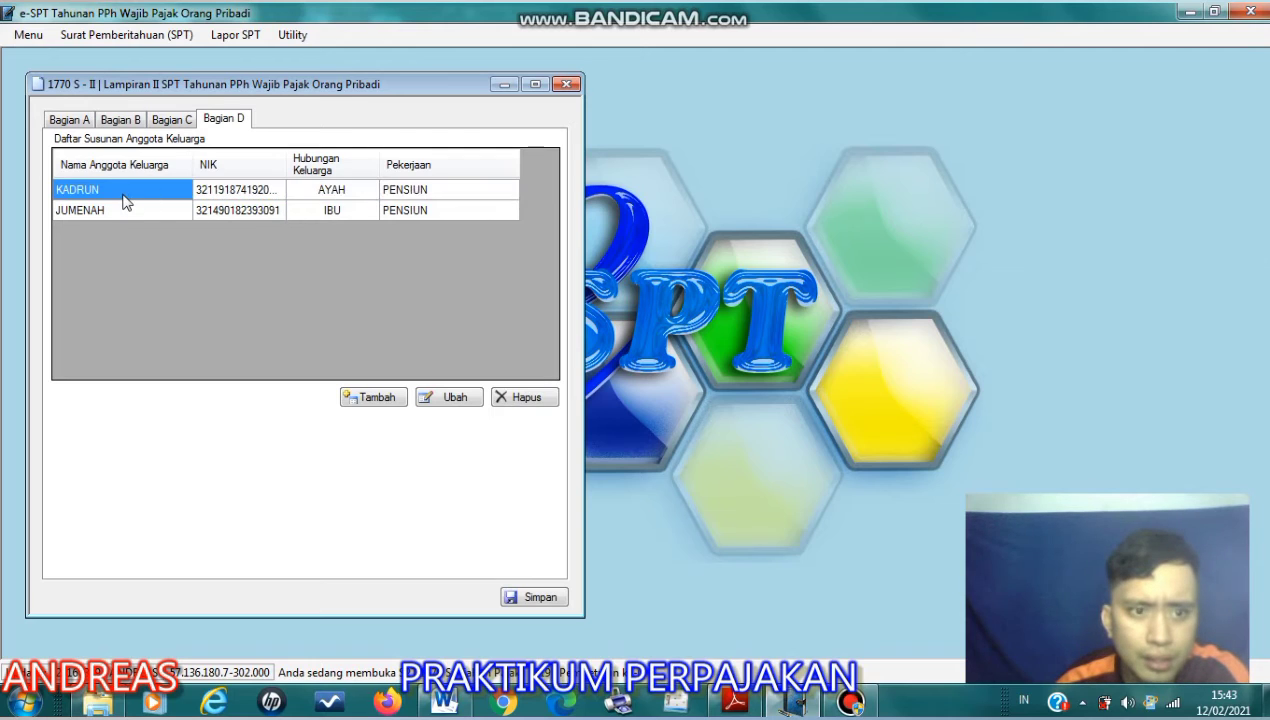
click(225, 164)
- Fill a new family member form with the father's name and NIK, relationship AYAH and occupation PENSIUN, and close it without saving
click(370, 398)
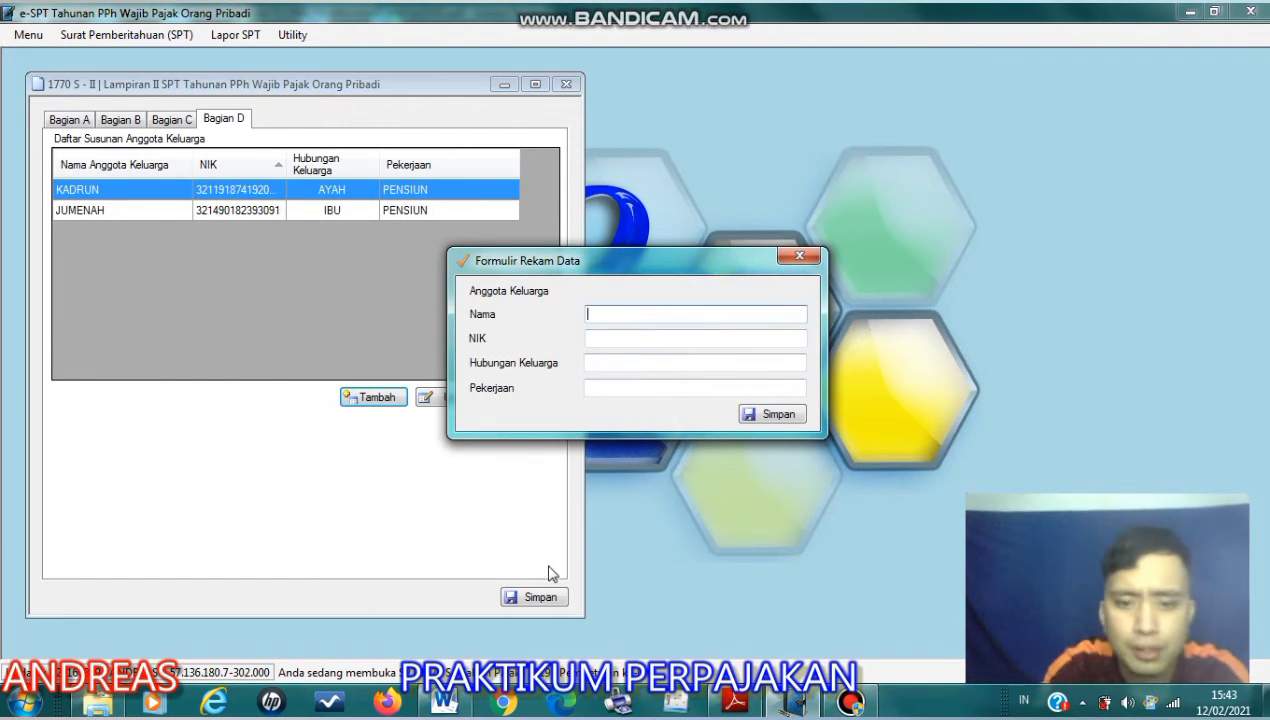
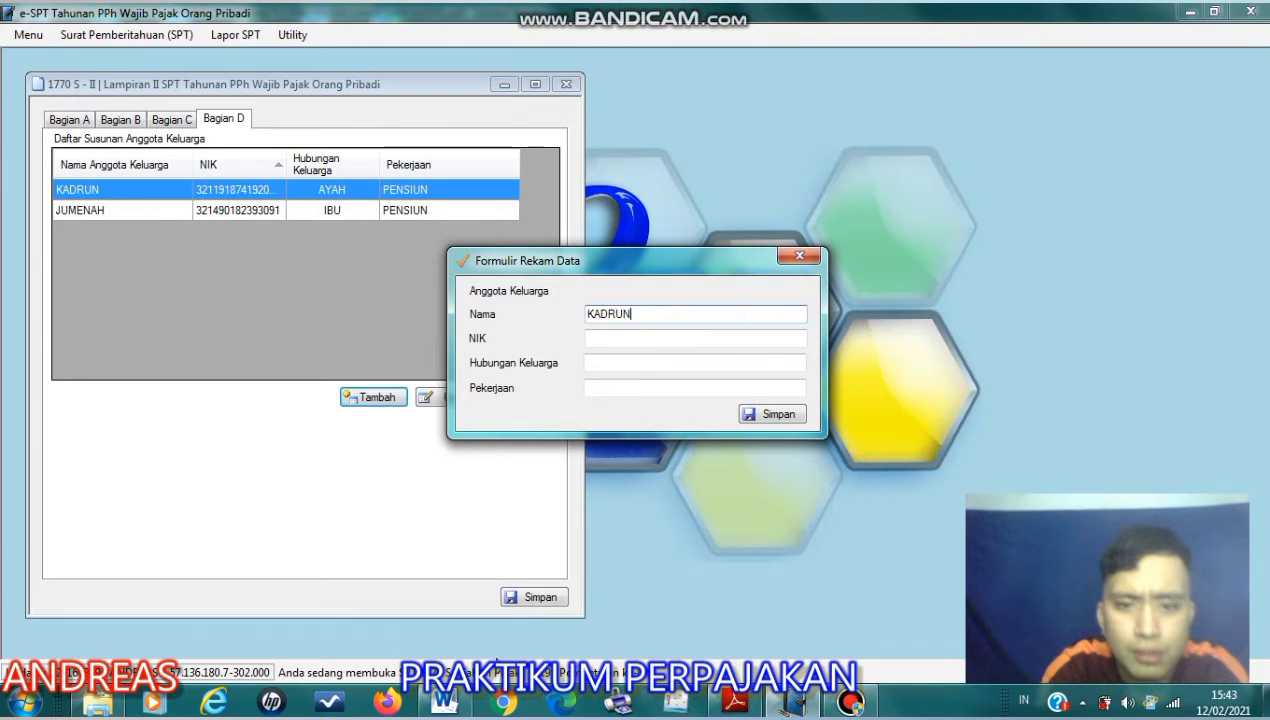
key(Tab)
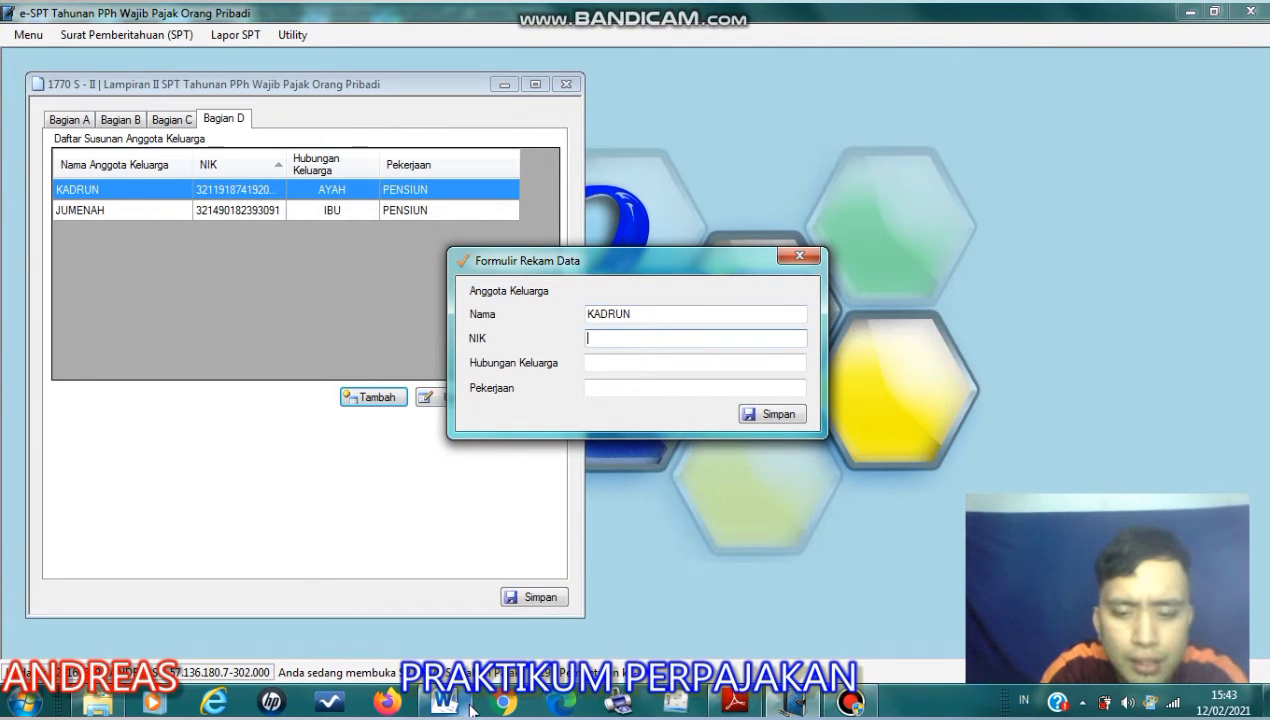
key(Tab)
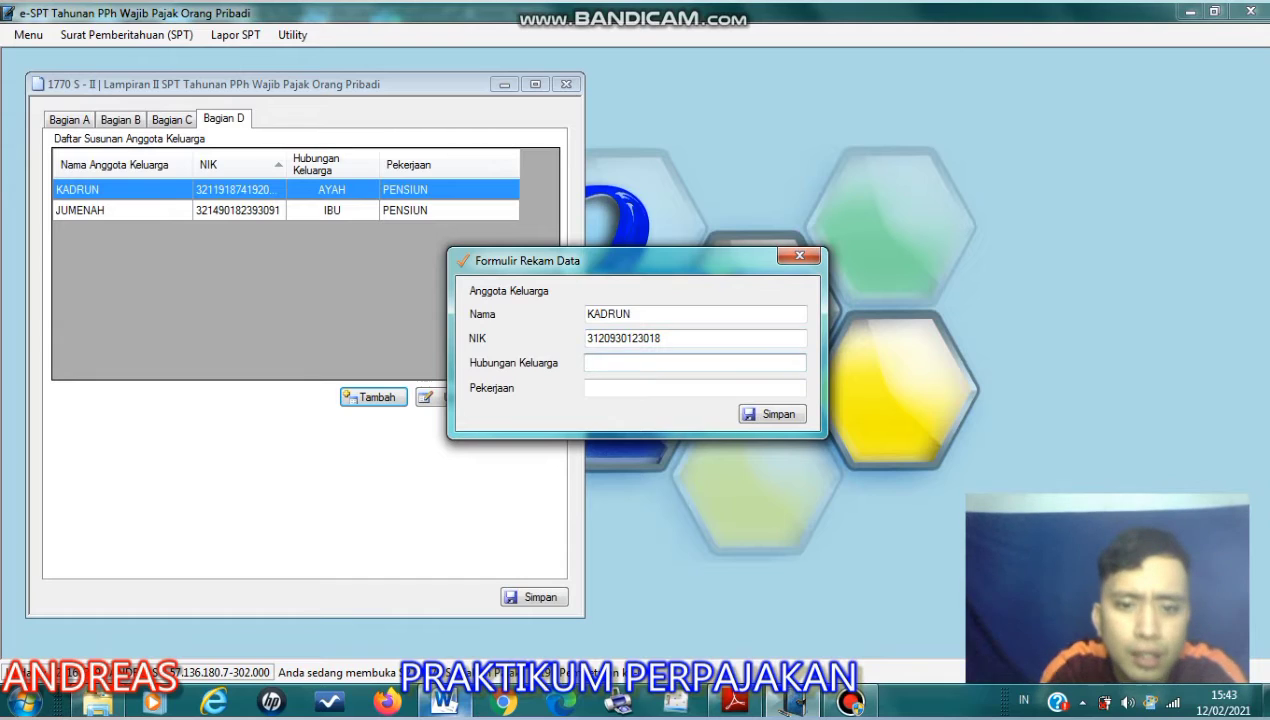
mouse_move(444, 703)
key(Tab)
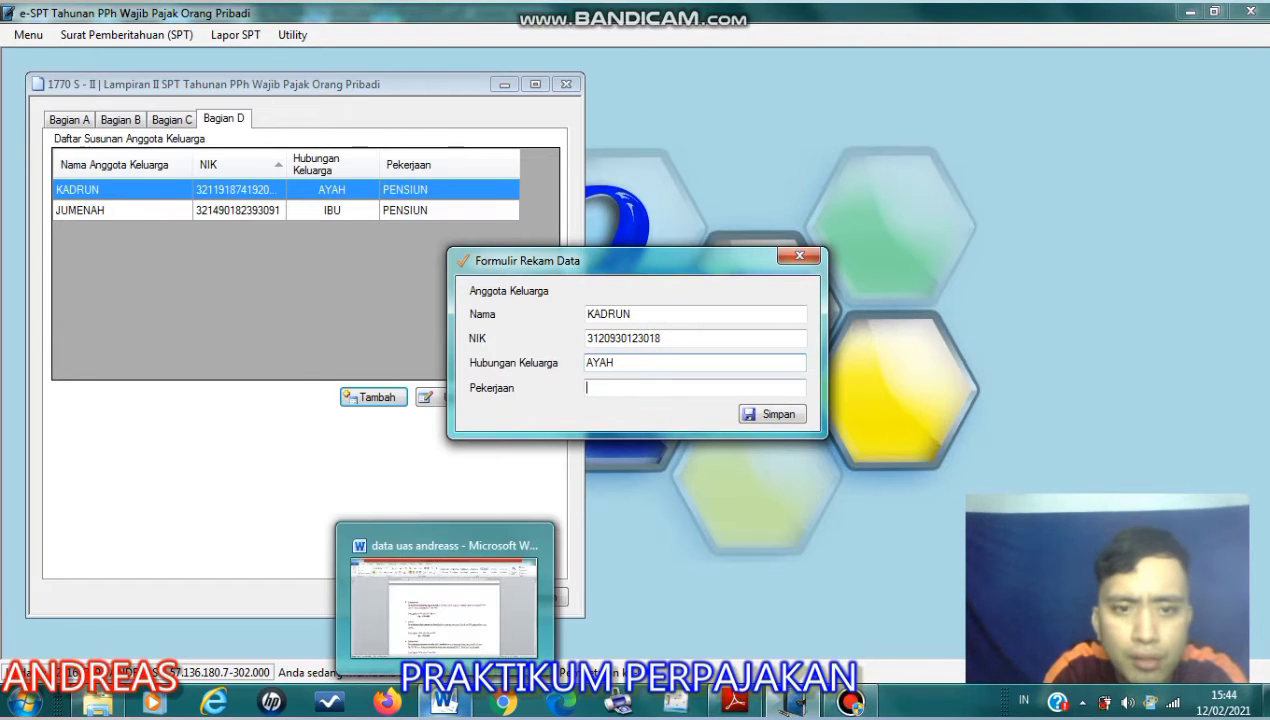
text(PEN)
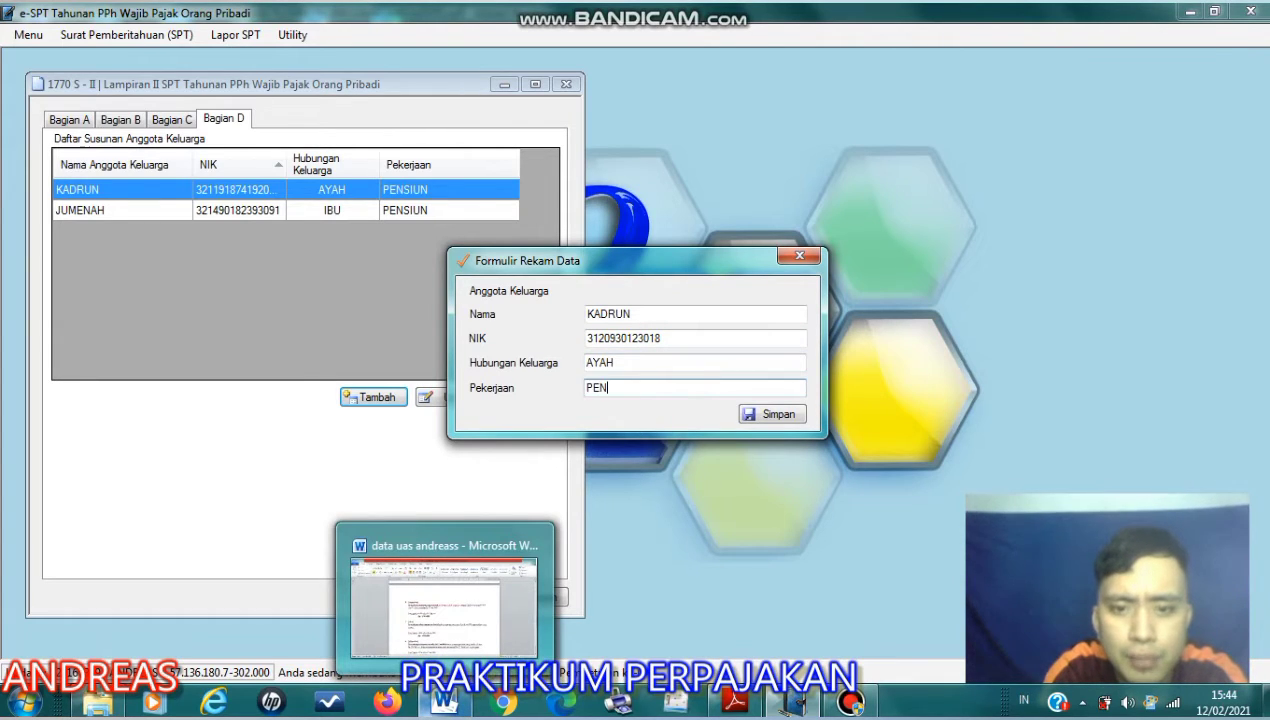
text(SIUN)
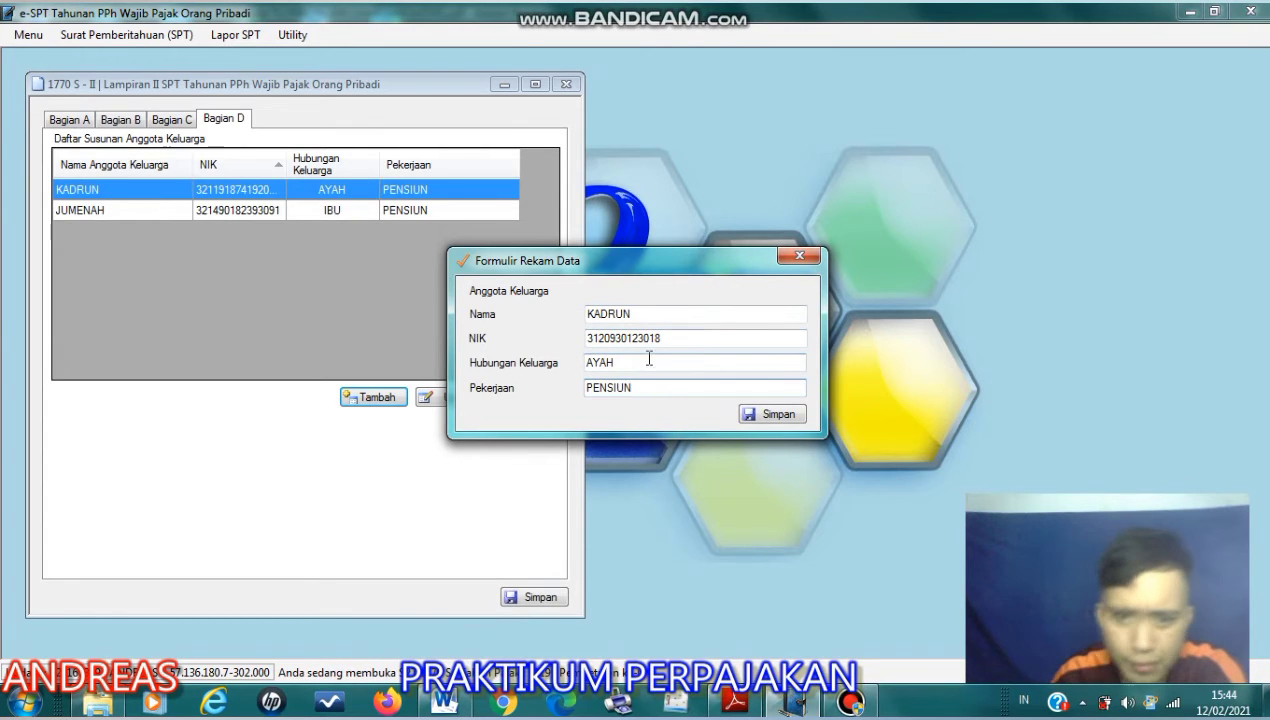
click(799, 255)
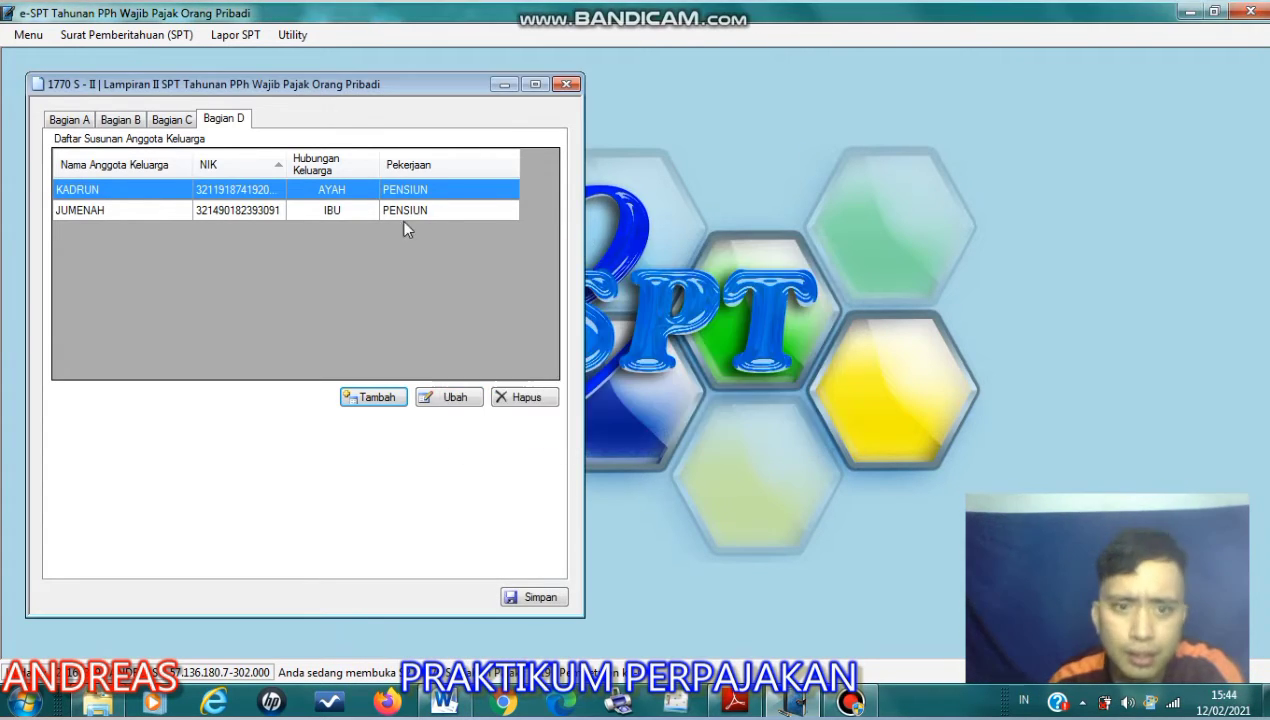
- Check the debt list in the Adobe Reader assignment and show the Bagian C liabilities of Lampiran II in e-SPT
click(245, 210)
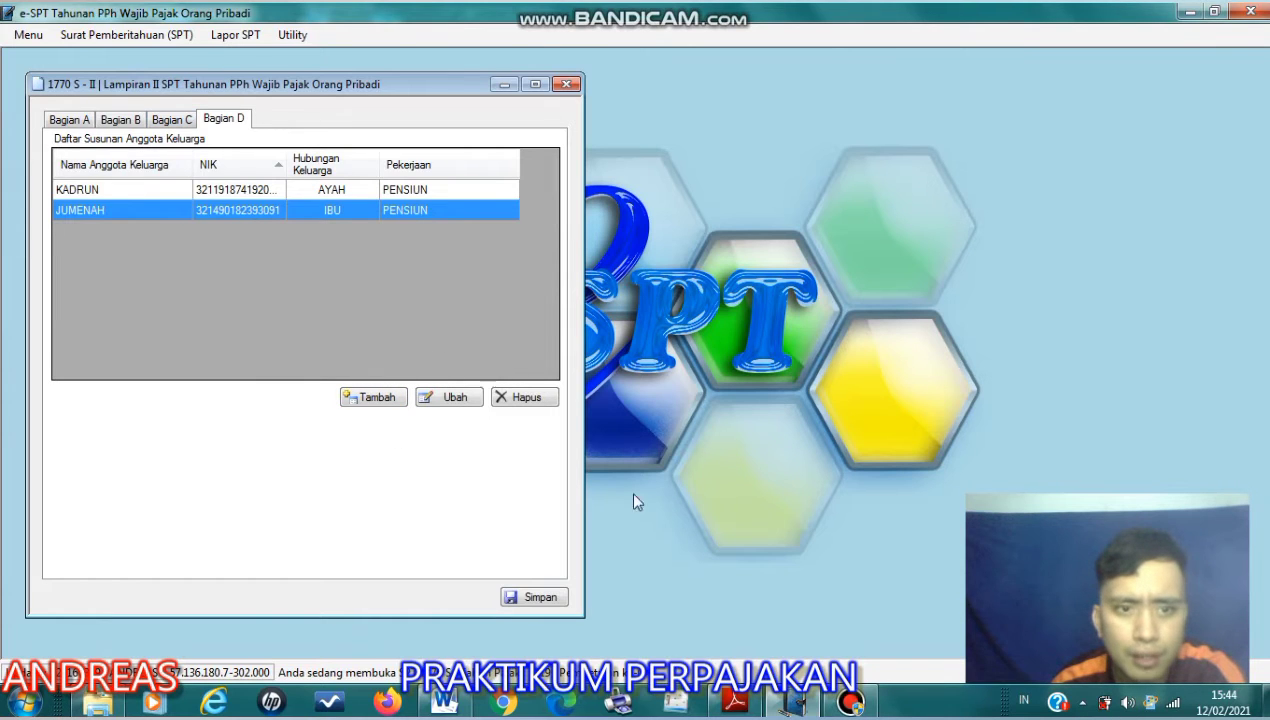
click(735, 702)
scroll(520, 477, up, 2)
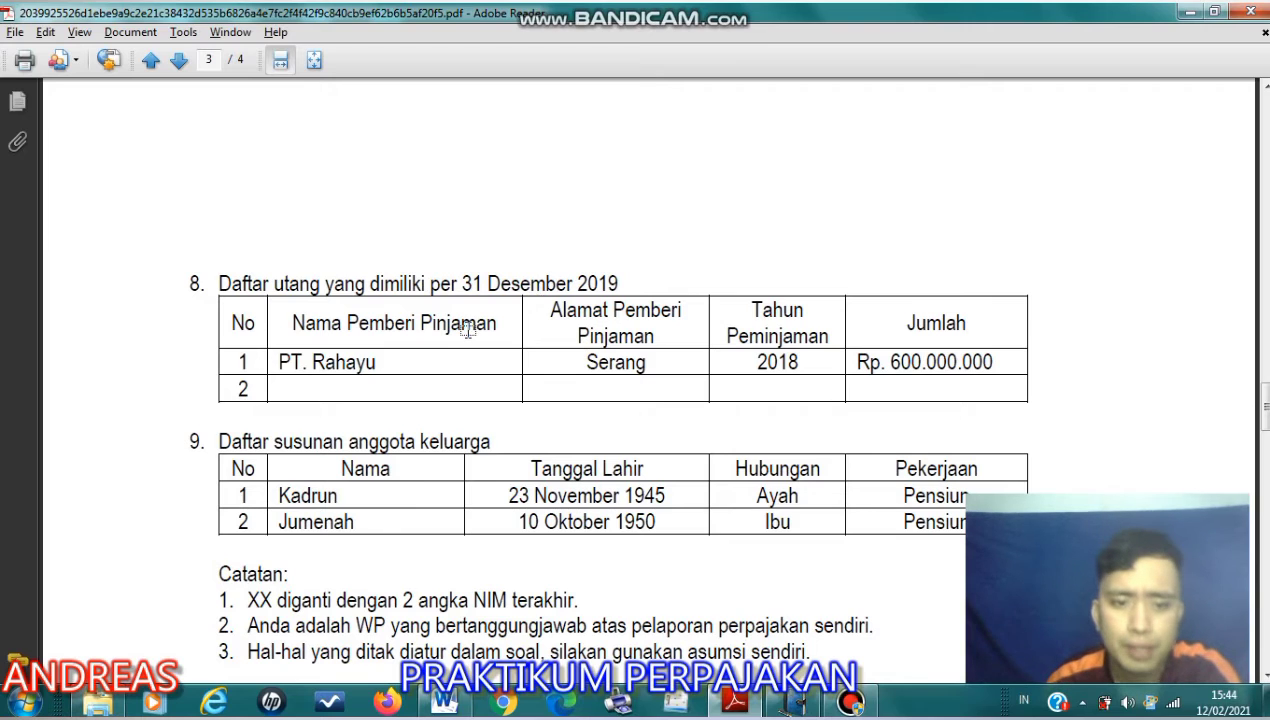
key(alt+Tab)
click(172, 120)
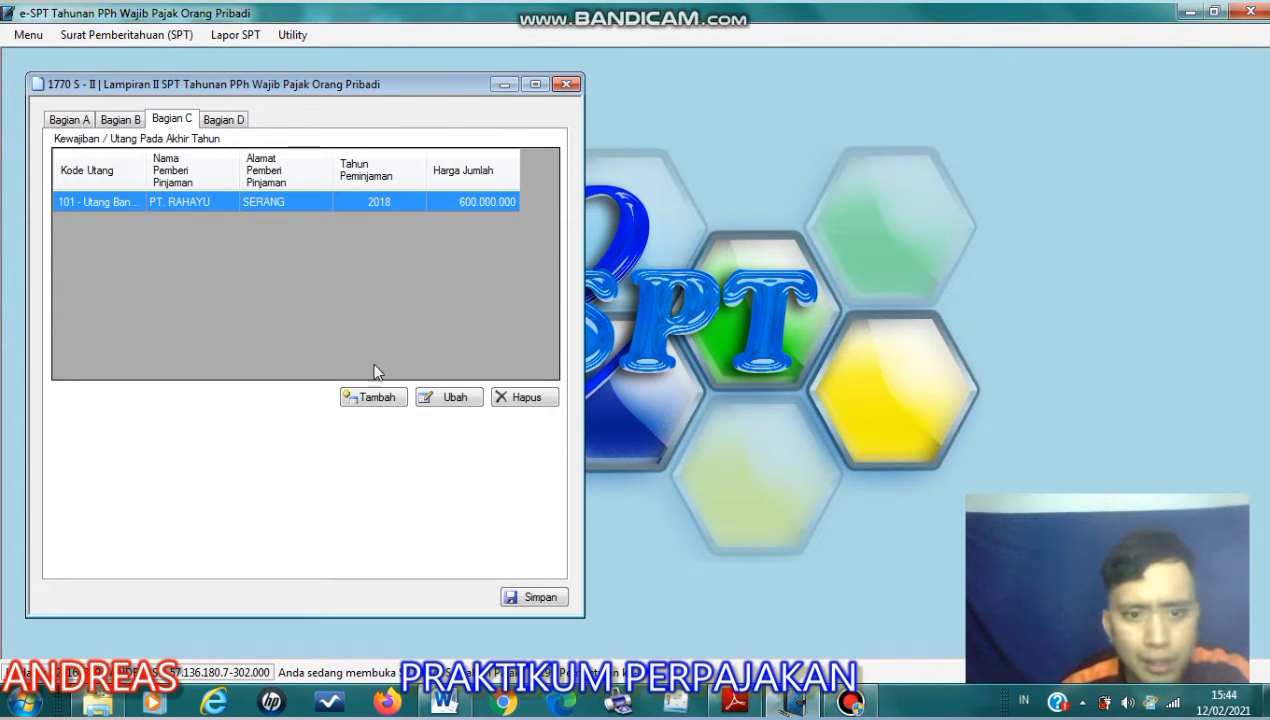
- Start a new debt entry in Bagian C with code 101 - Utang Bank / Lembaga Keuangan Bukan Bank and begin the lender name with PT
click(388, 398)
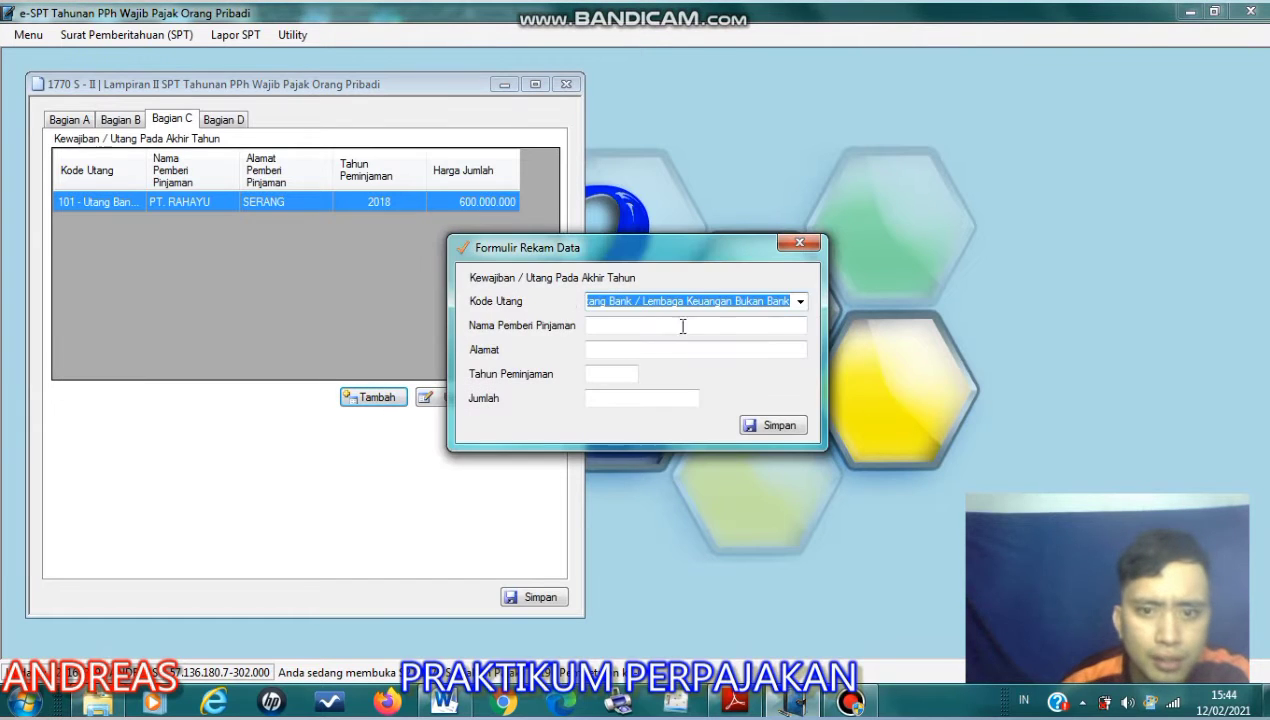
click(798, 302)
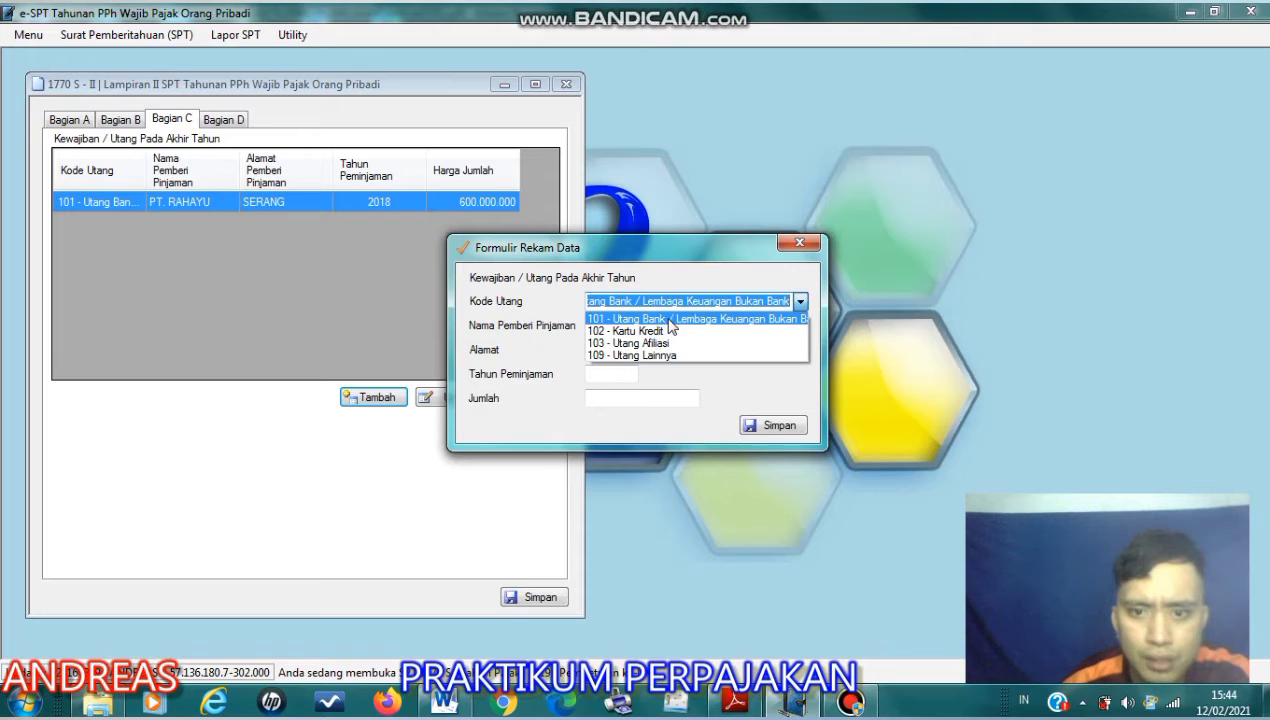
click(797, 304)
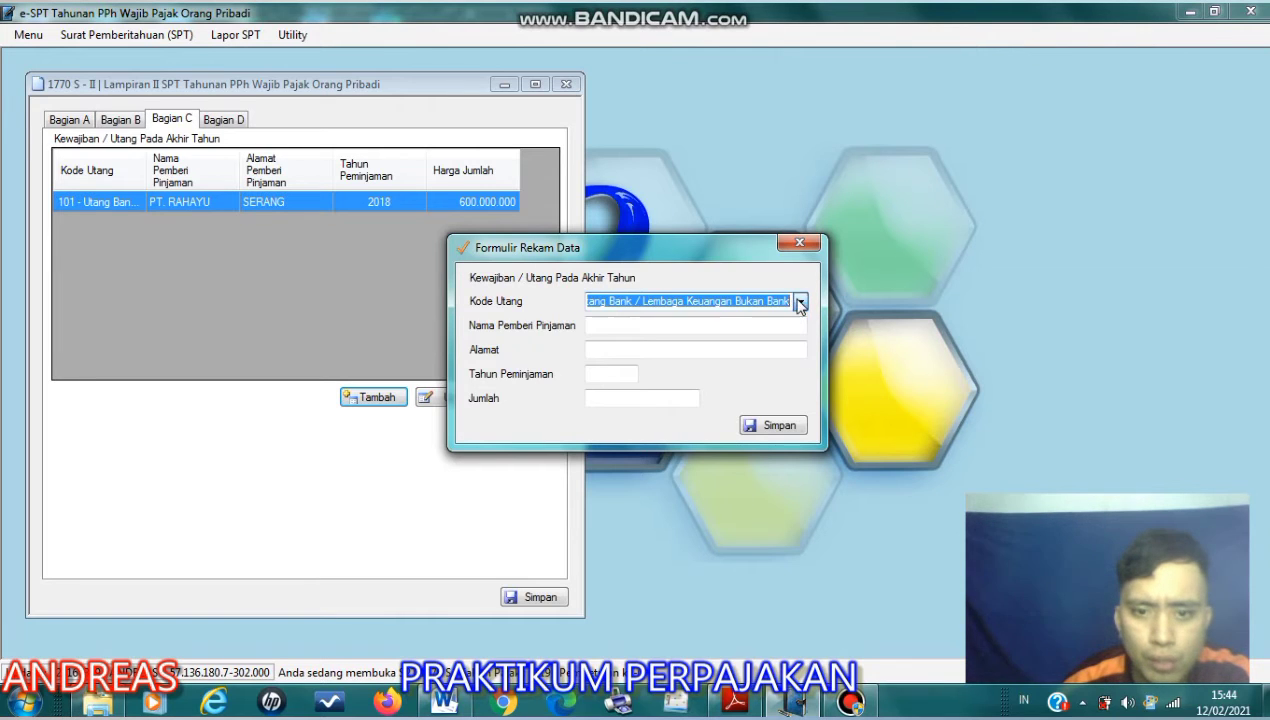
click(603, 330)
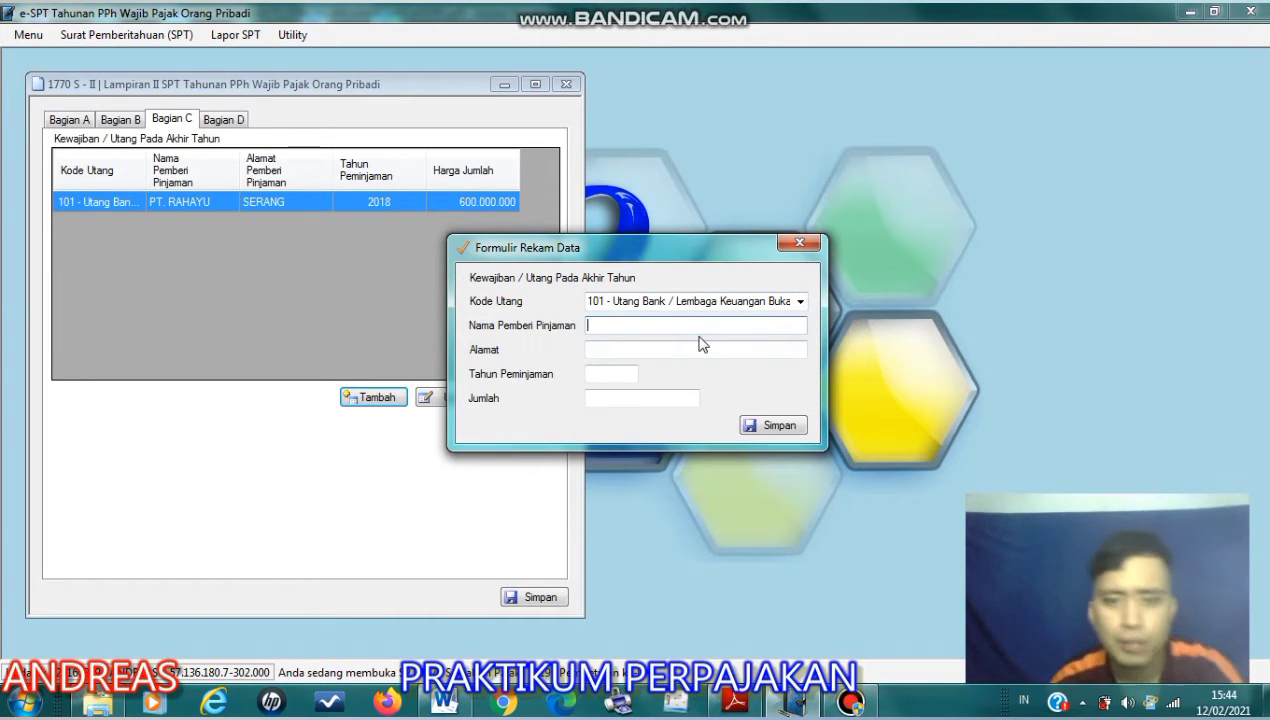
text(PT)
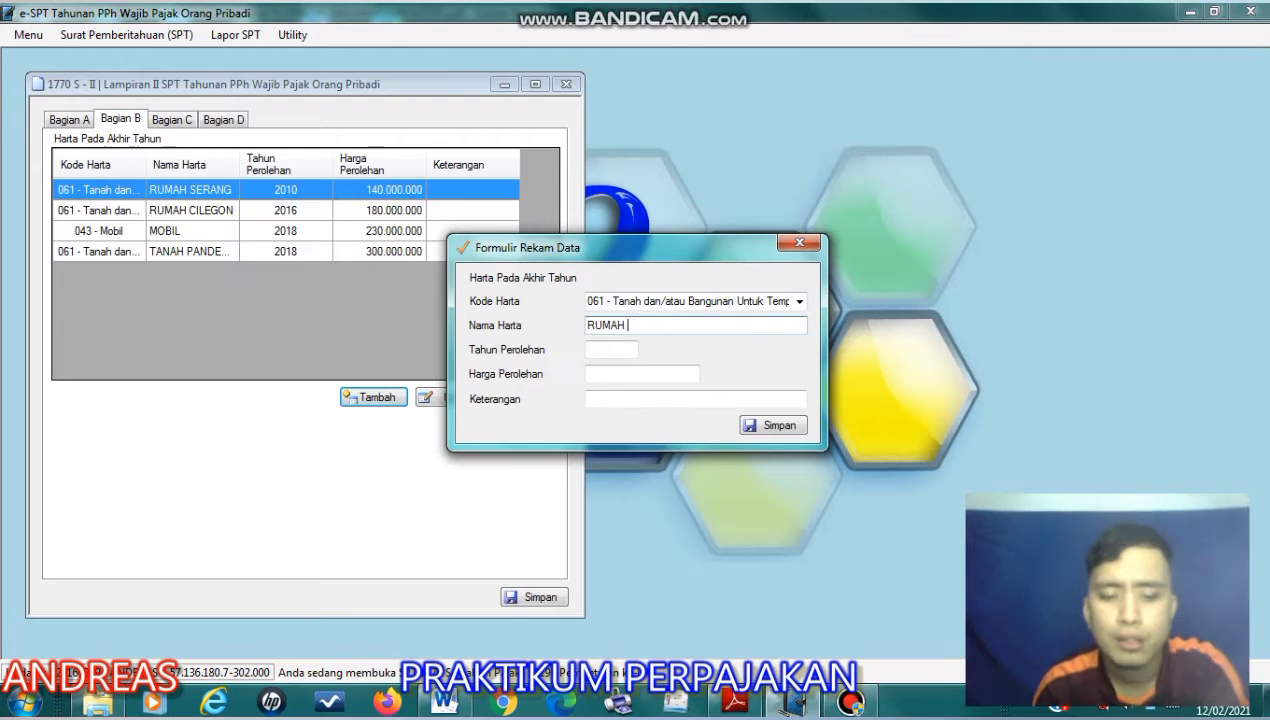
- Fill the new asset form in Bagian B with name RUMAH SERANG, acquisition year 2018 and price 140000000, and close it without saving
text(SER)
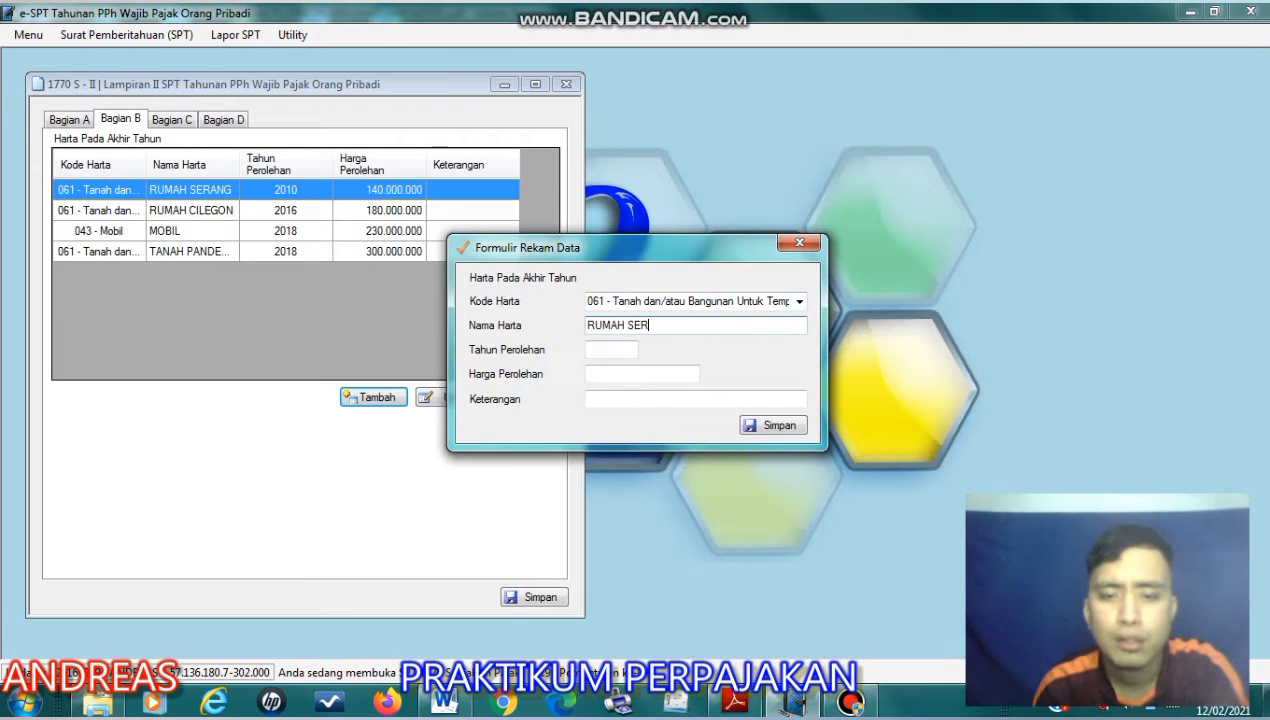
text(ANG)
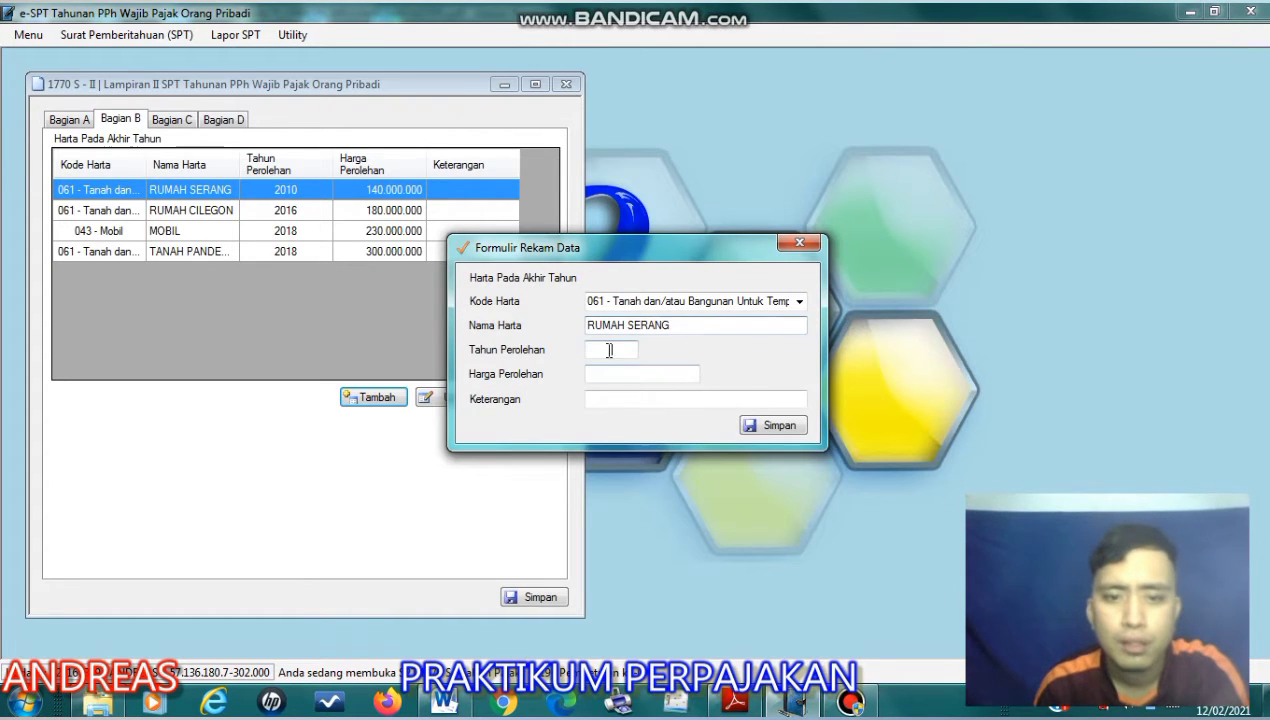
click(605, 349)
text(2018)
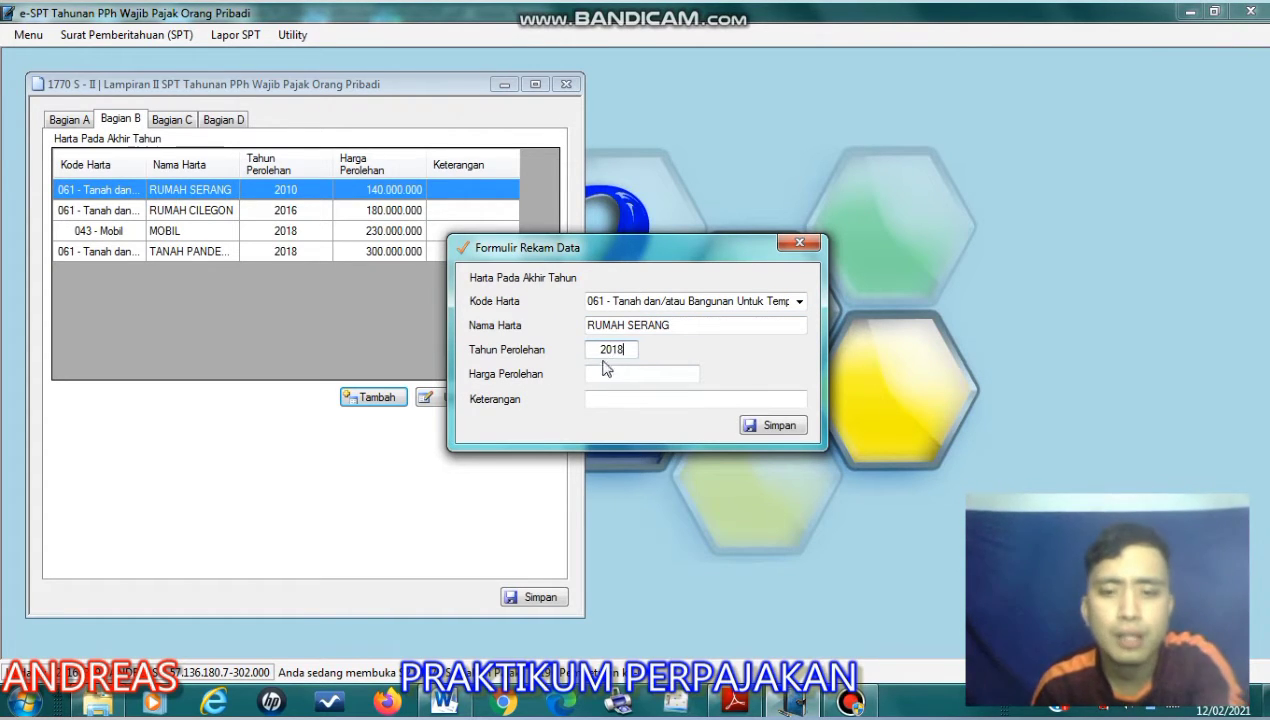
click(605, 372)
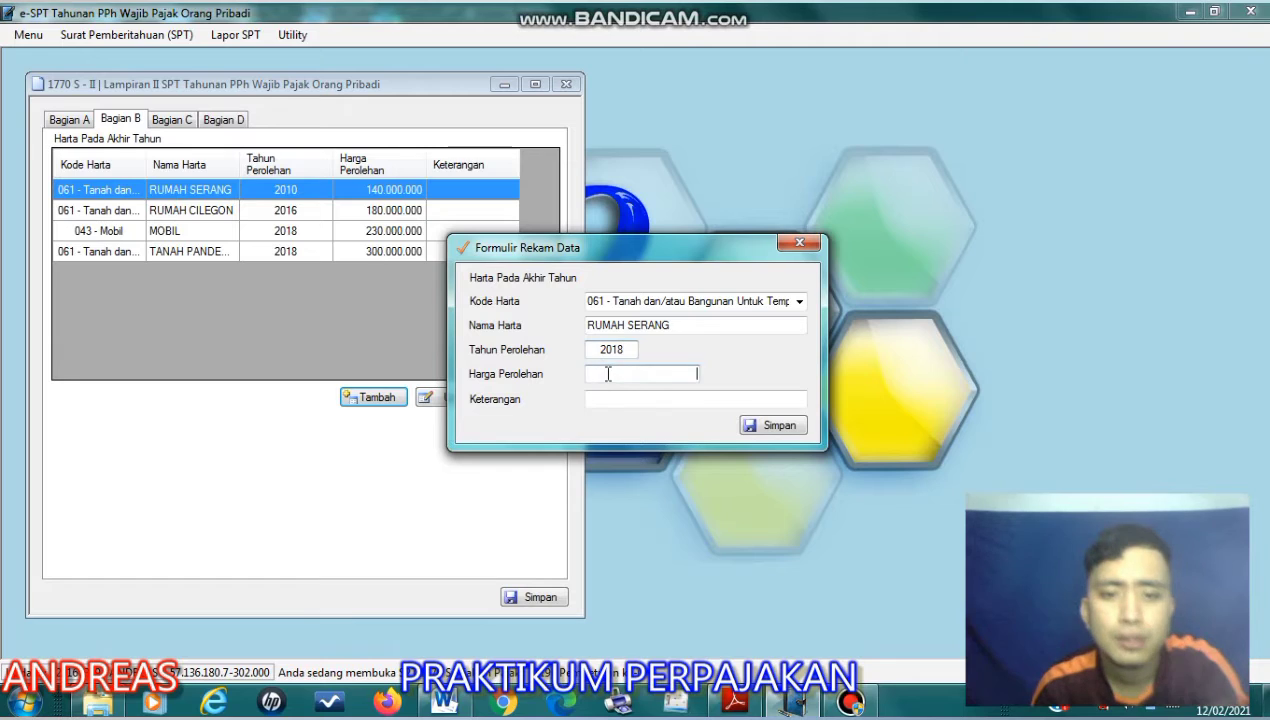
click(690, 381)
text(140)
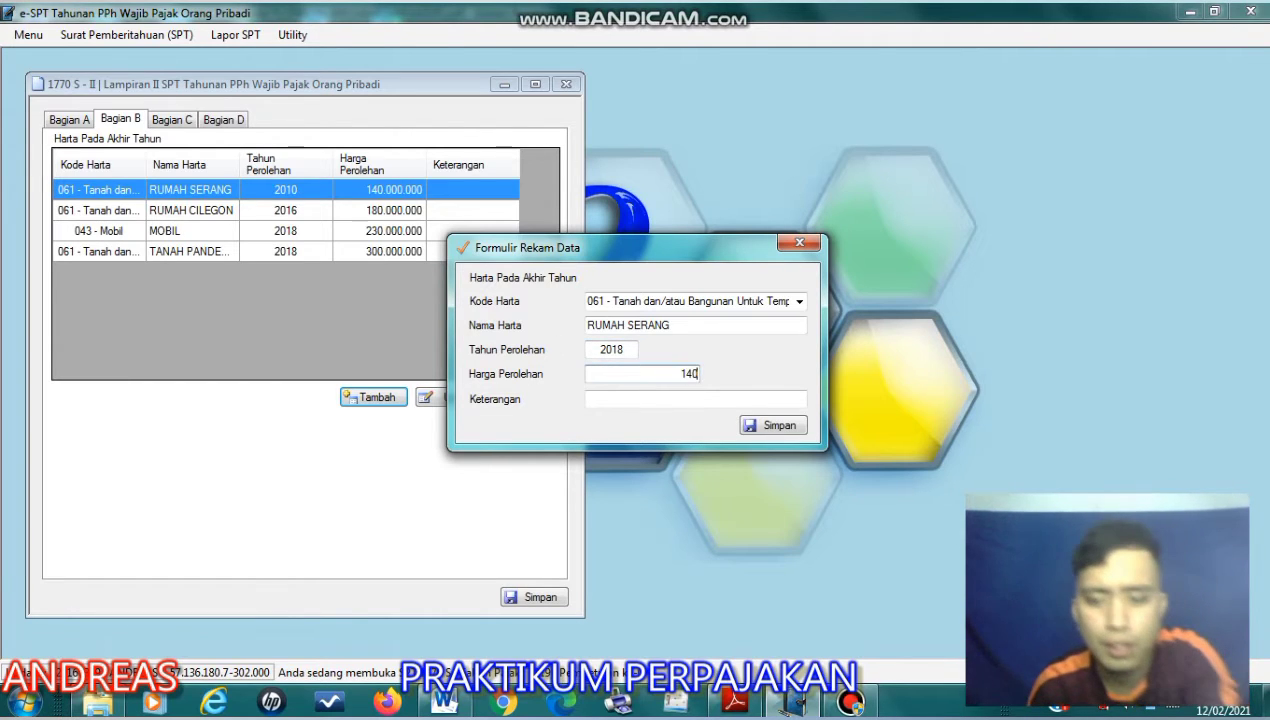
text(000000)
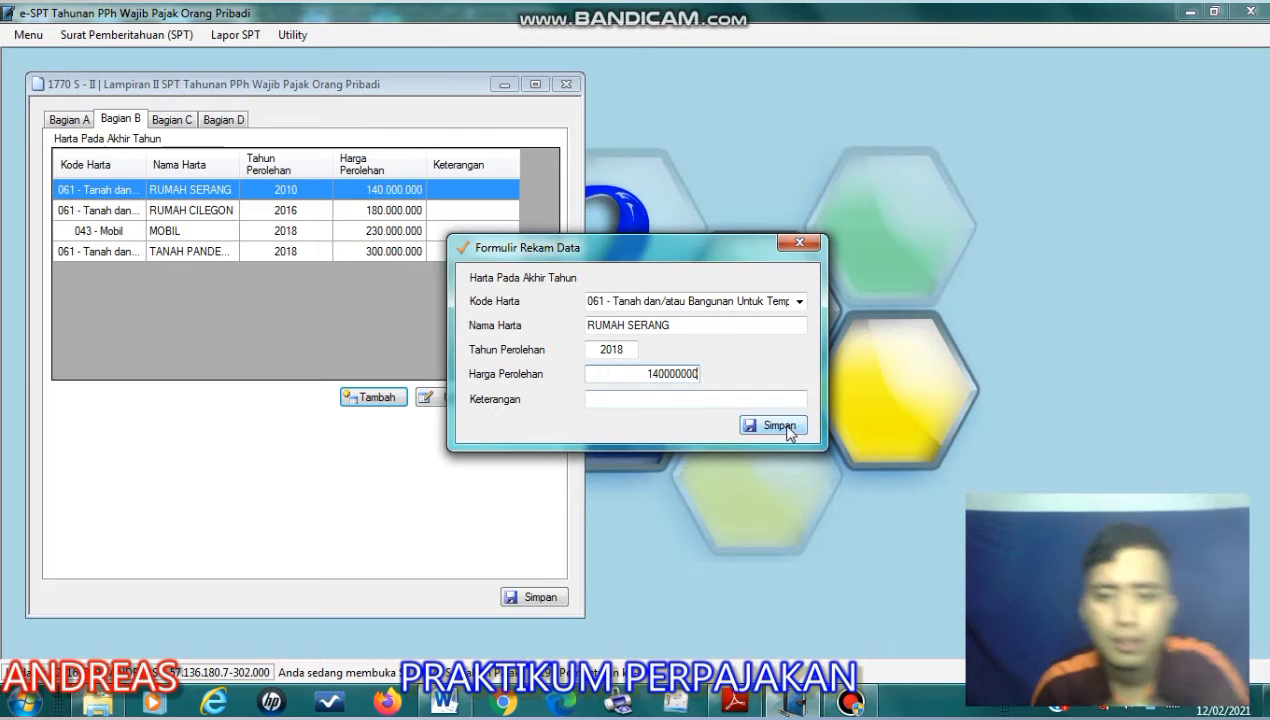
click(800, 245)
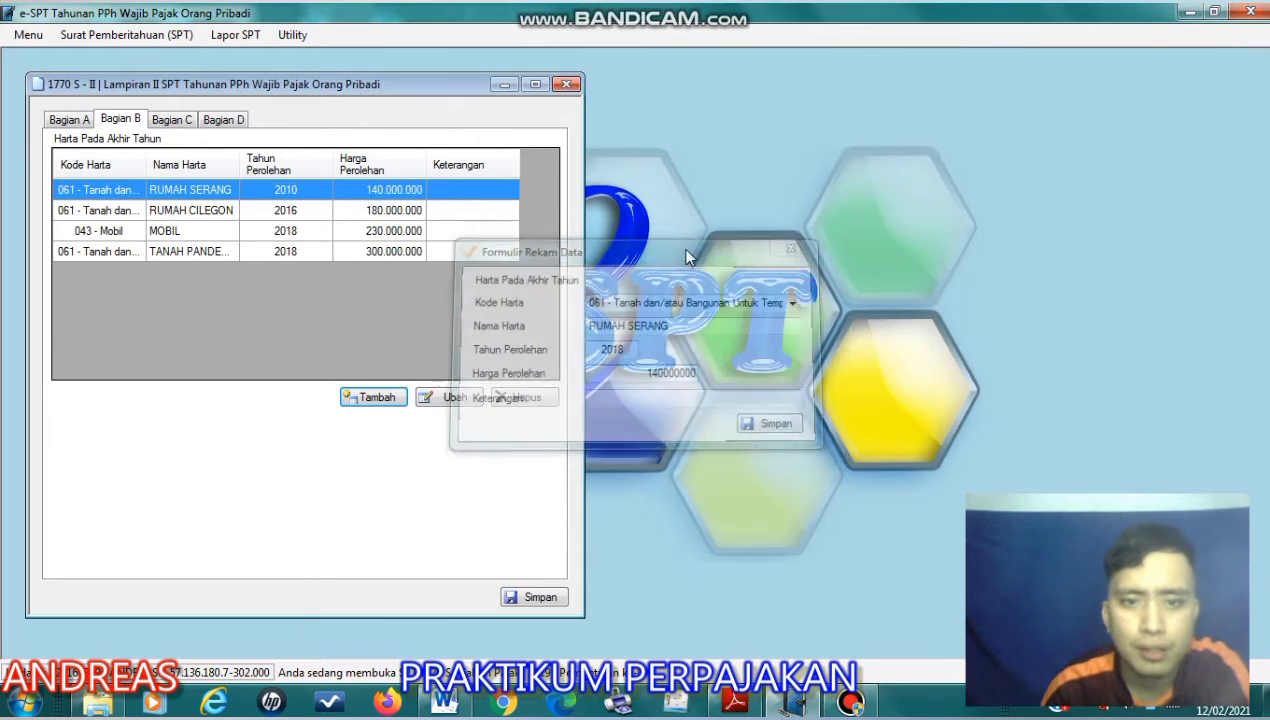
- Start a new asset entry with code 043 - Mobil and name MOBIL, and close the form without saving
click(265, 231)
click(394, 398)
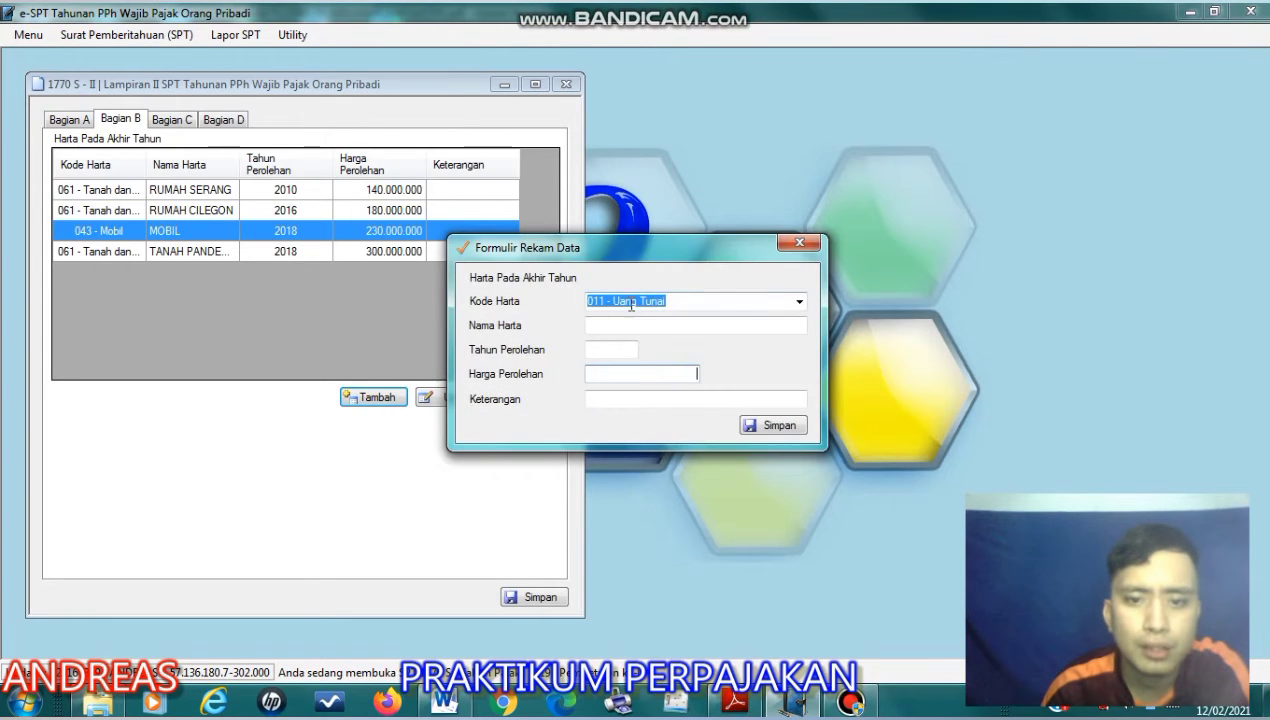
click(798, 302)
click(686, 550)
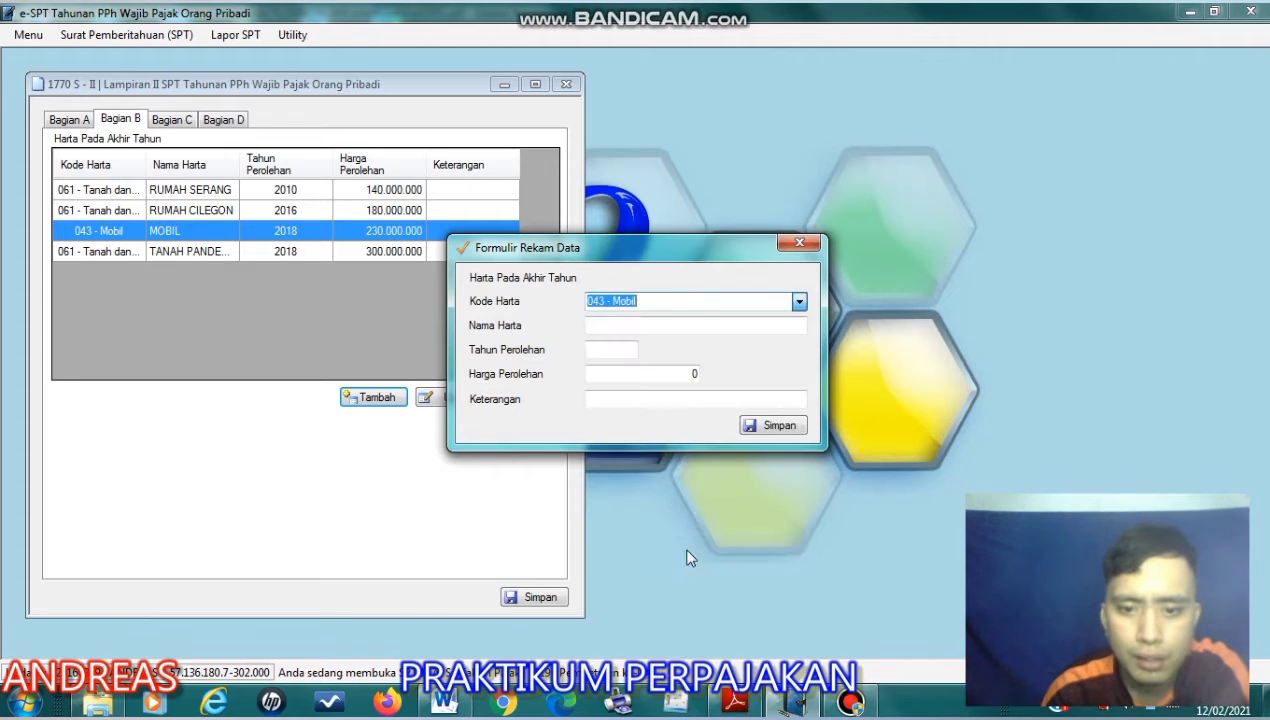
click(632, 325)
text(MOBIL)
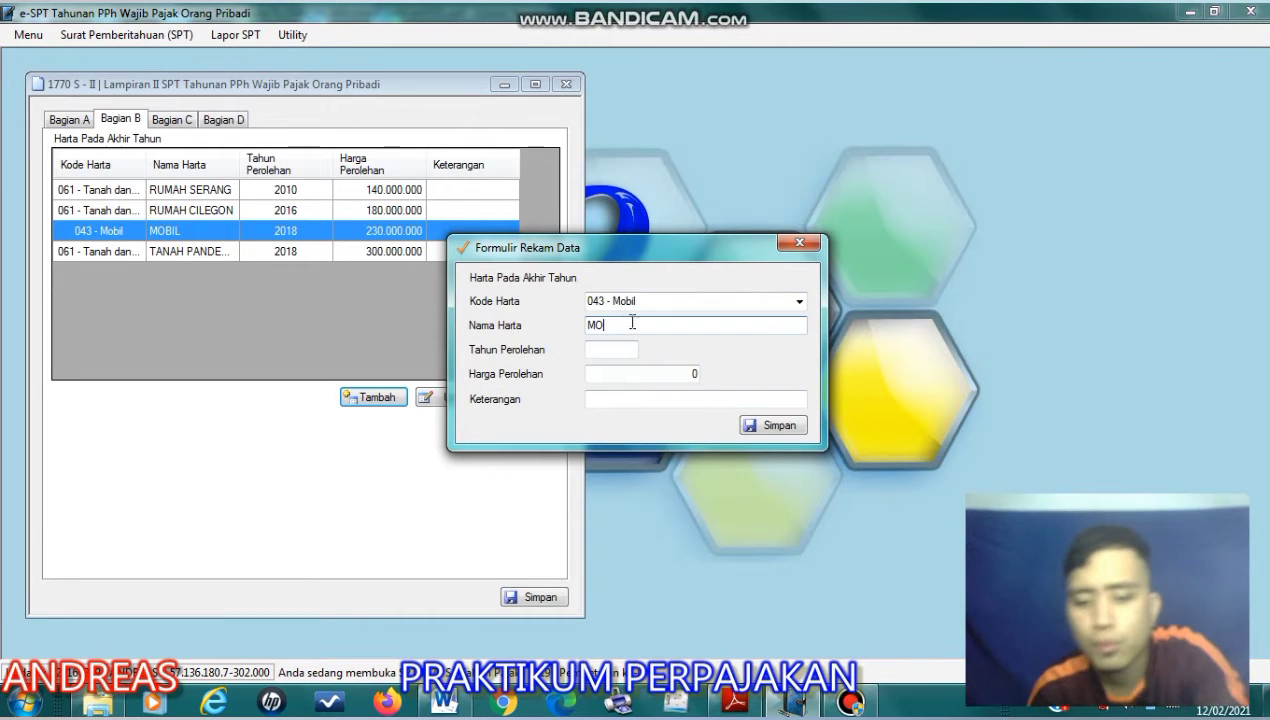
click(799, 243)
- Review the Kasus 3 income and asset data in the Adobe Reader assignment, and show Bagian A of Lampiran II in e-SPT
click(735, 703)
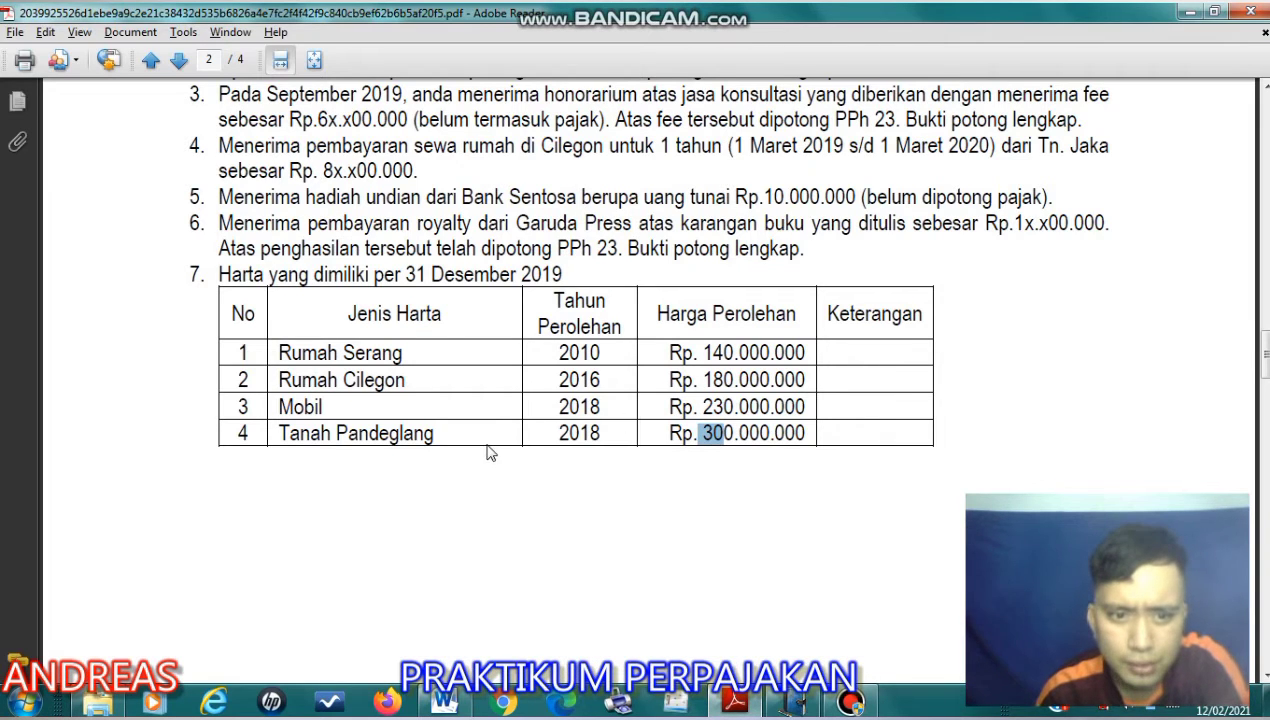
scroll(515, 400, up, 3)
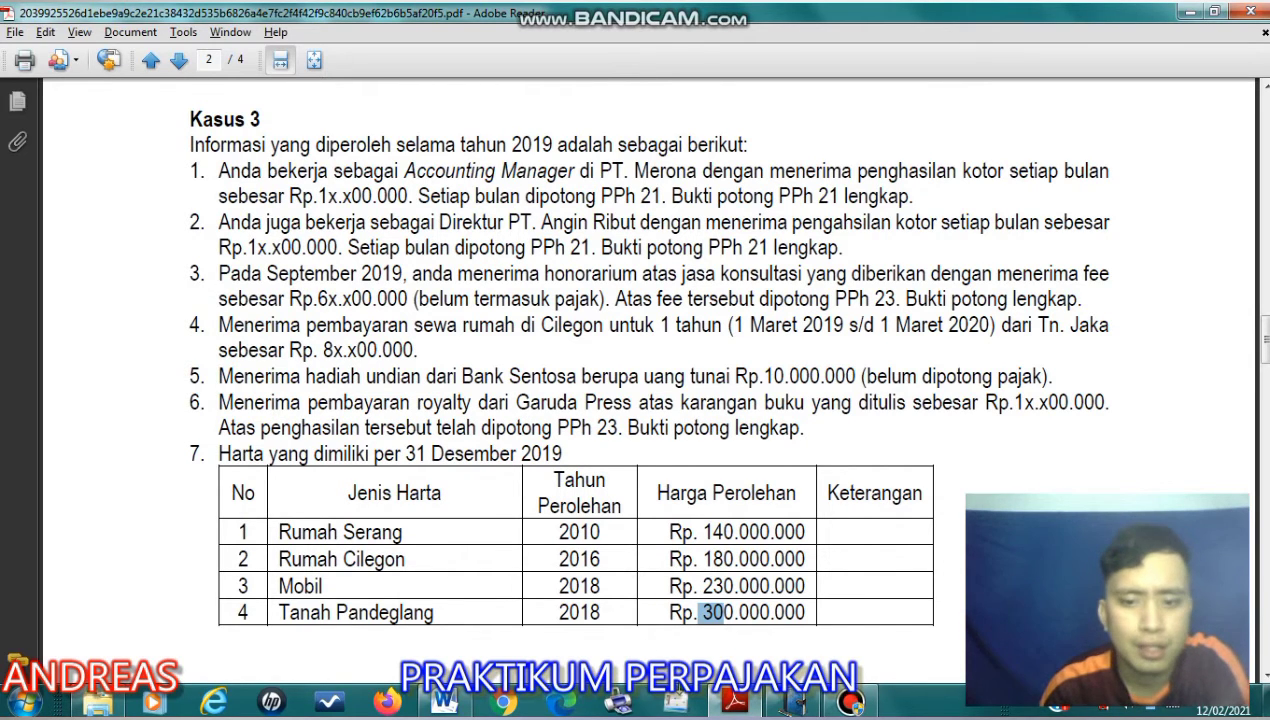
click(735, 705)
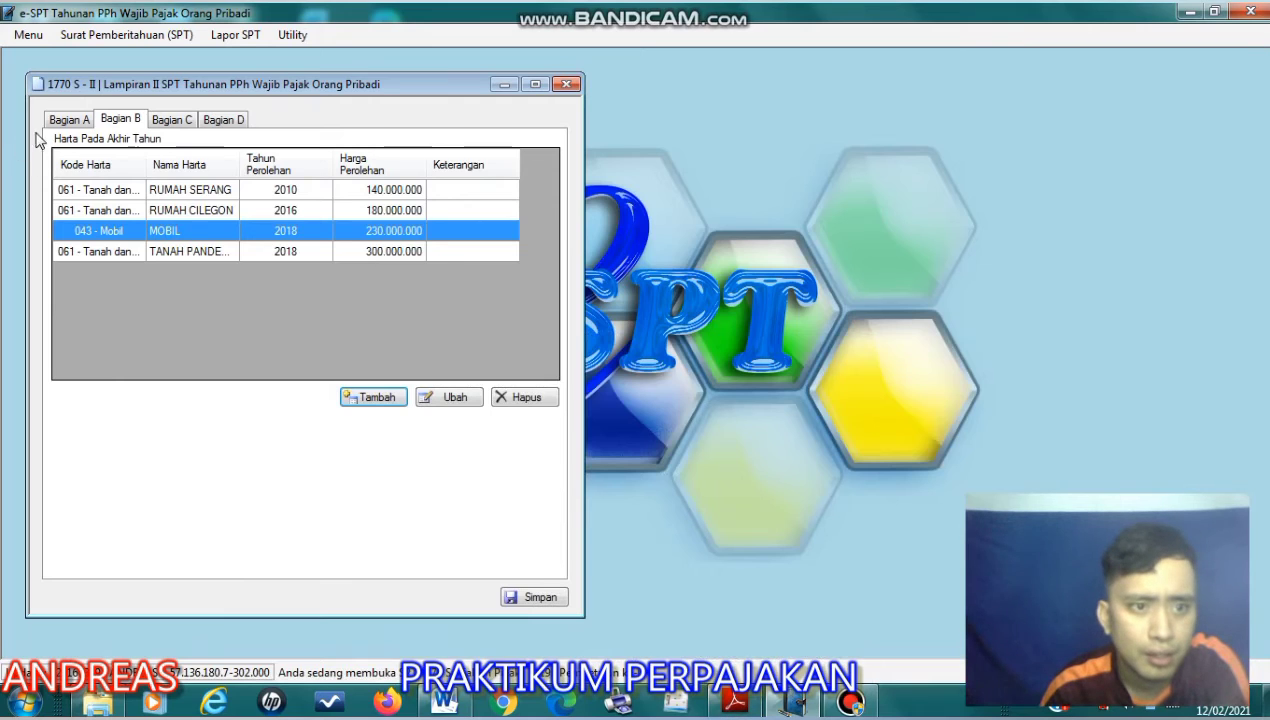
click(70, 121)
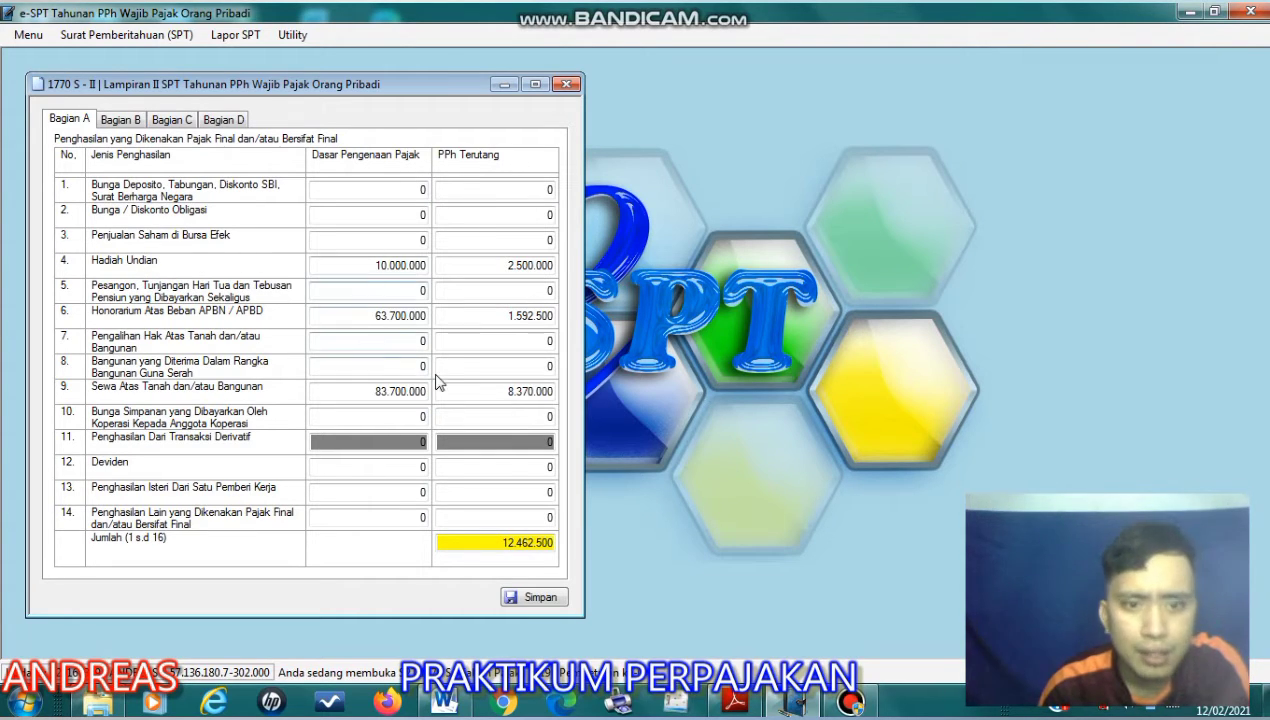
- Read item 5 on the Bank Sentosa lottery prize in the Adobe Reader assignment, highlighting its text
click(735, 703)
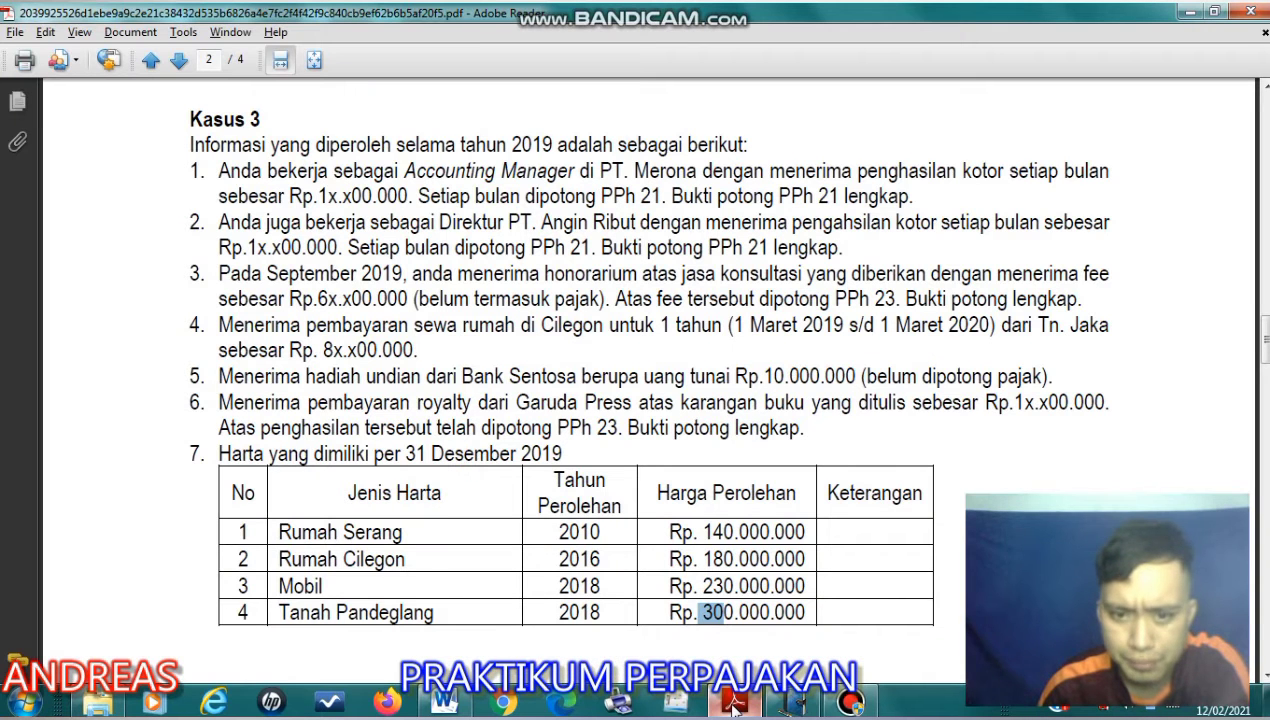
drag(367, 380, 630, 389)
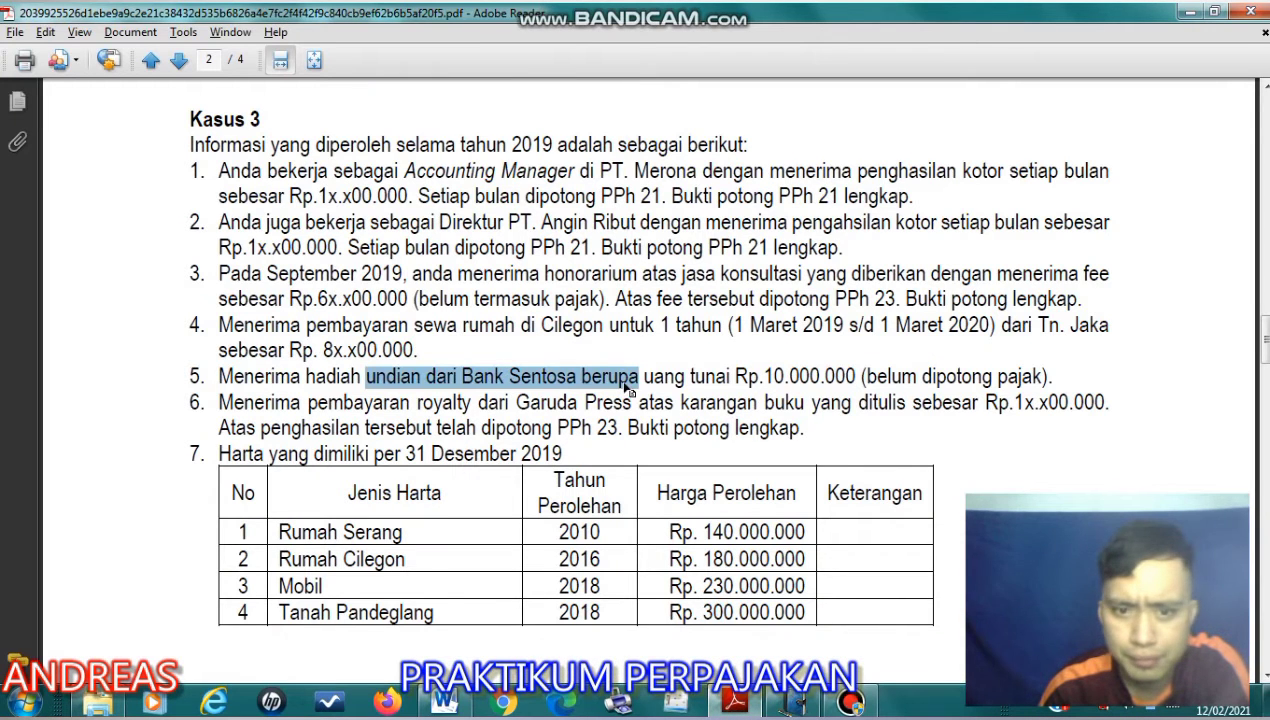
drag(200, 377, 776, 380)
click(901, 397)
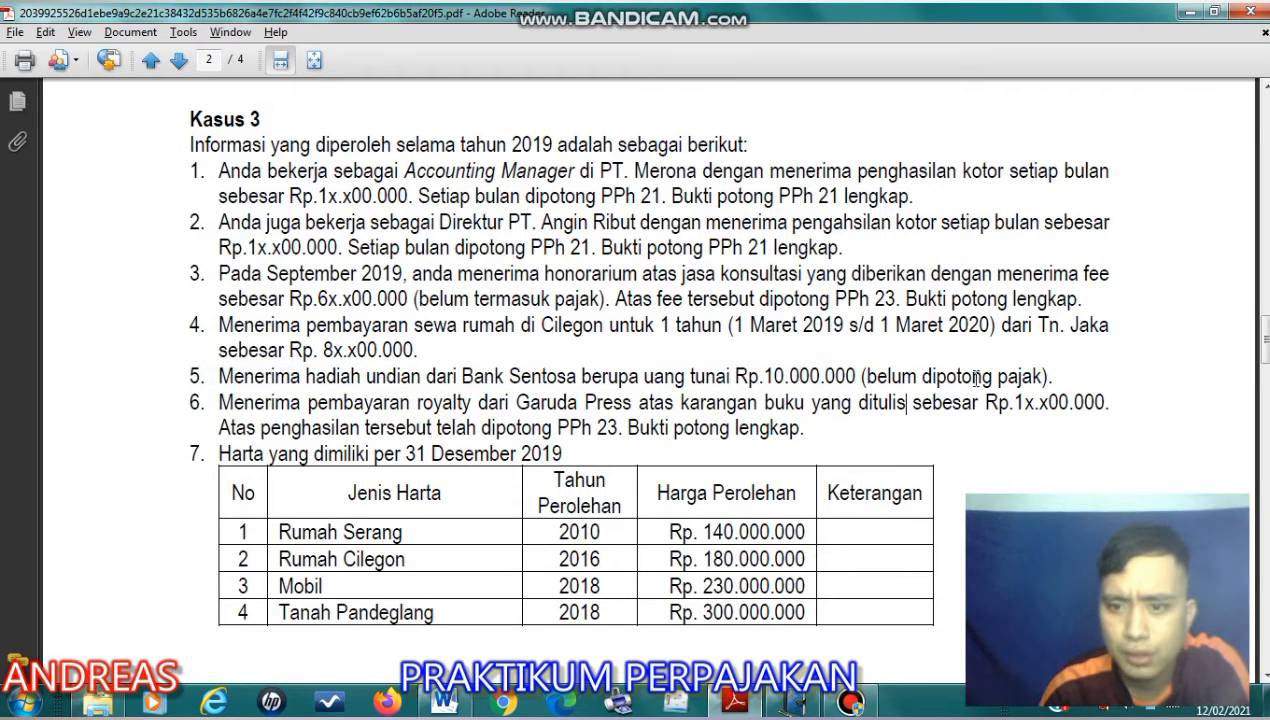
- Examine the tax calculation for the Bank Sentosa lottery prize in the Word document, and undo the accidental shift of the numbered list
click(460, 708)
scroll(536, 528, down, 1)
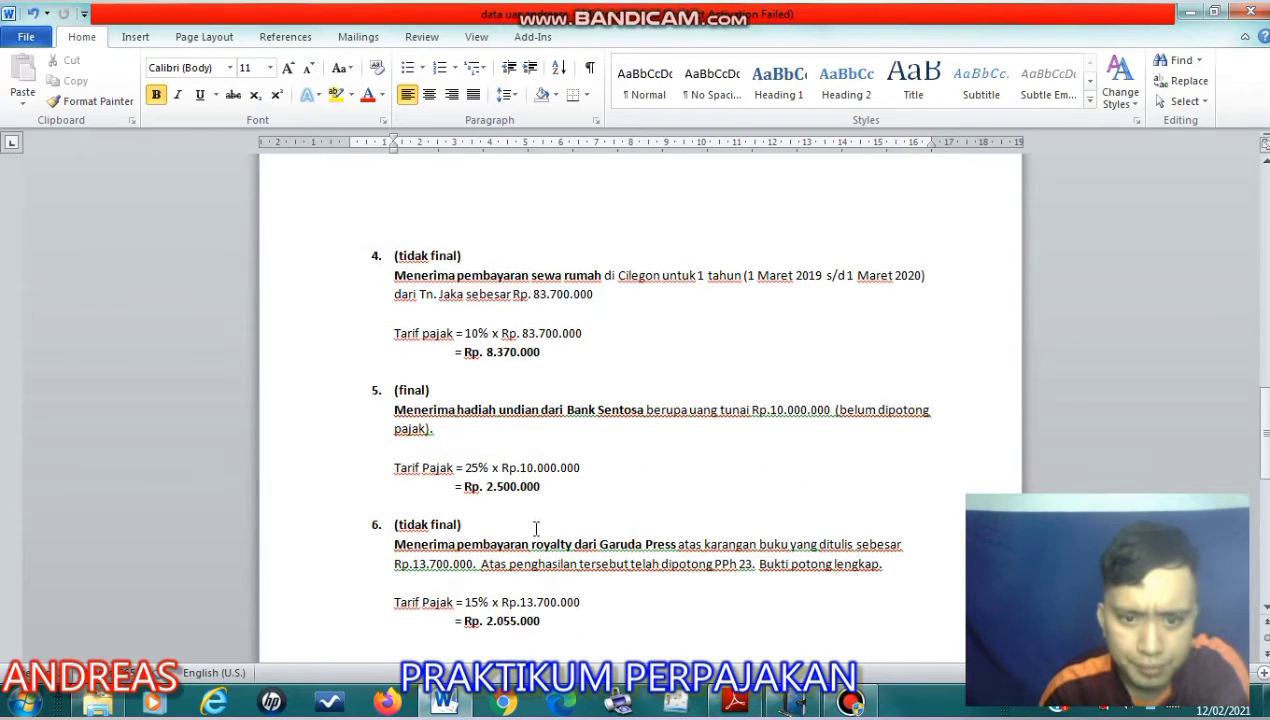
drag(376, 393, 358, 446)
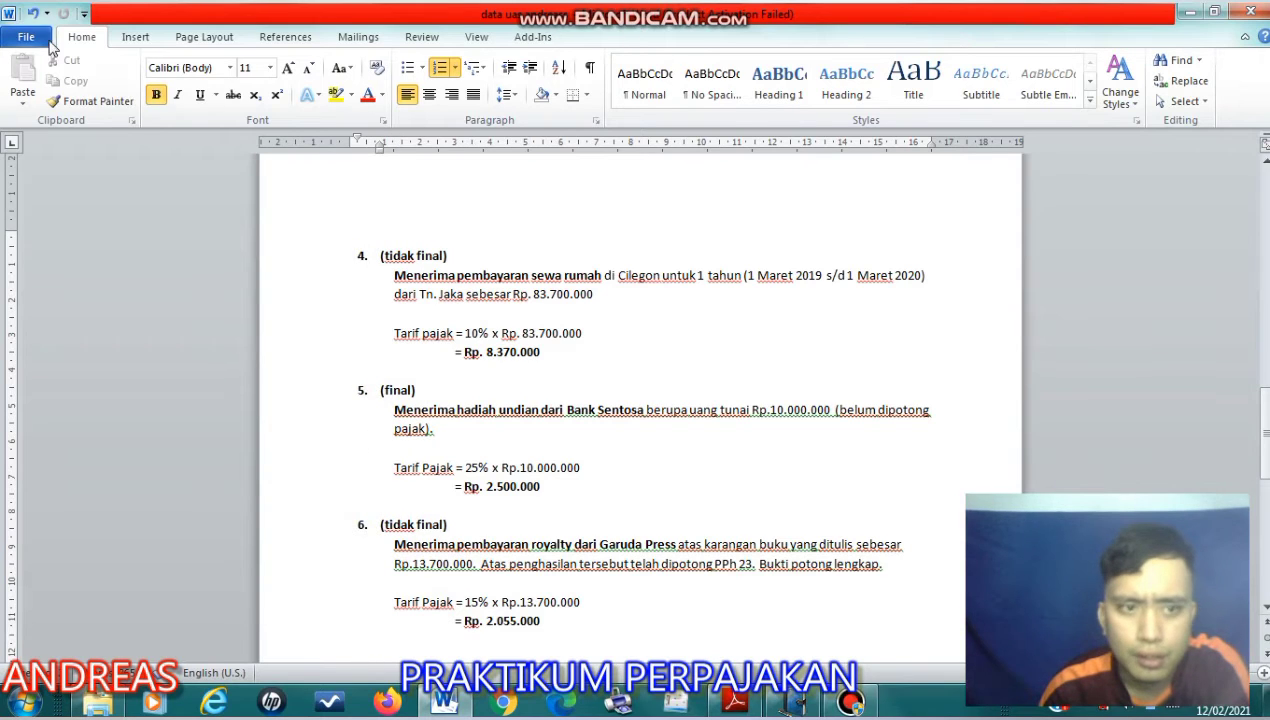
click(31, 13)
click(459, 438)
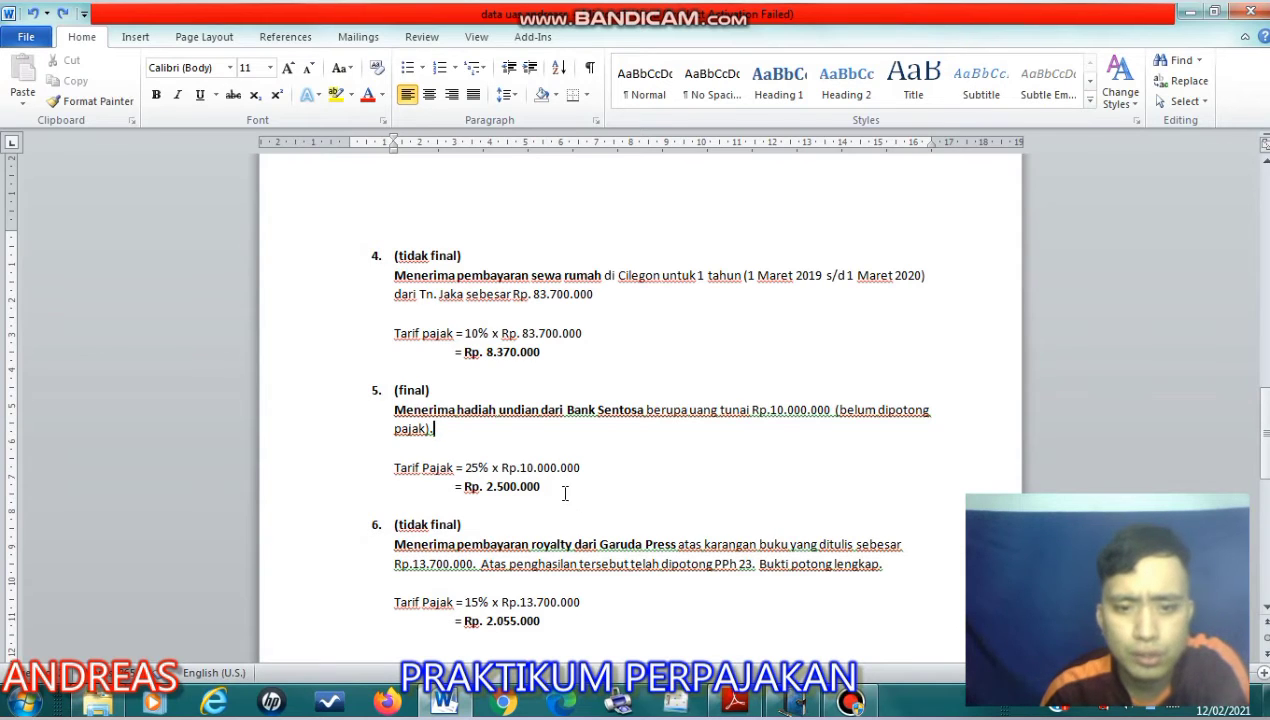
- Check the Hadiah Undian tax and the Honorarium Atas Beban APBN / APBD base in Bagian A in e-SPT
mouse_move(856, 706)
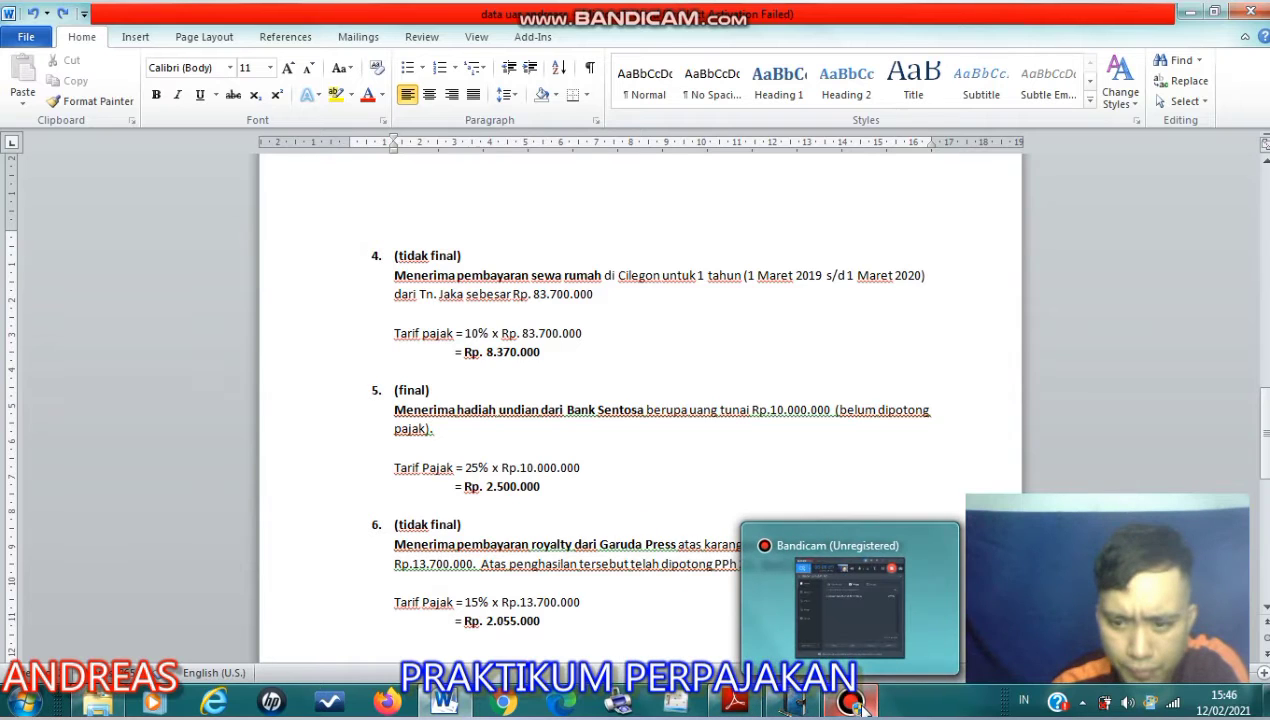
click(793, 705)
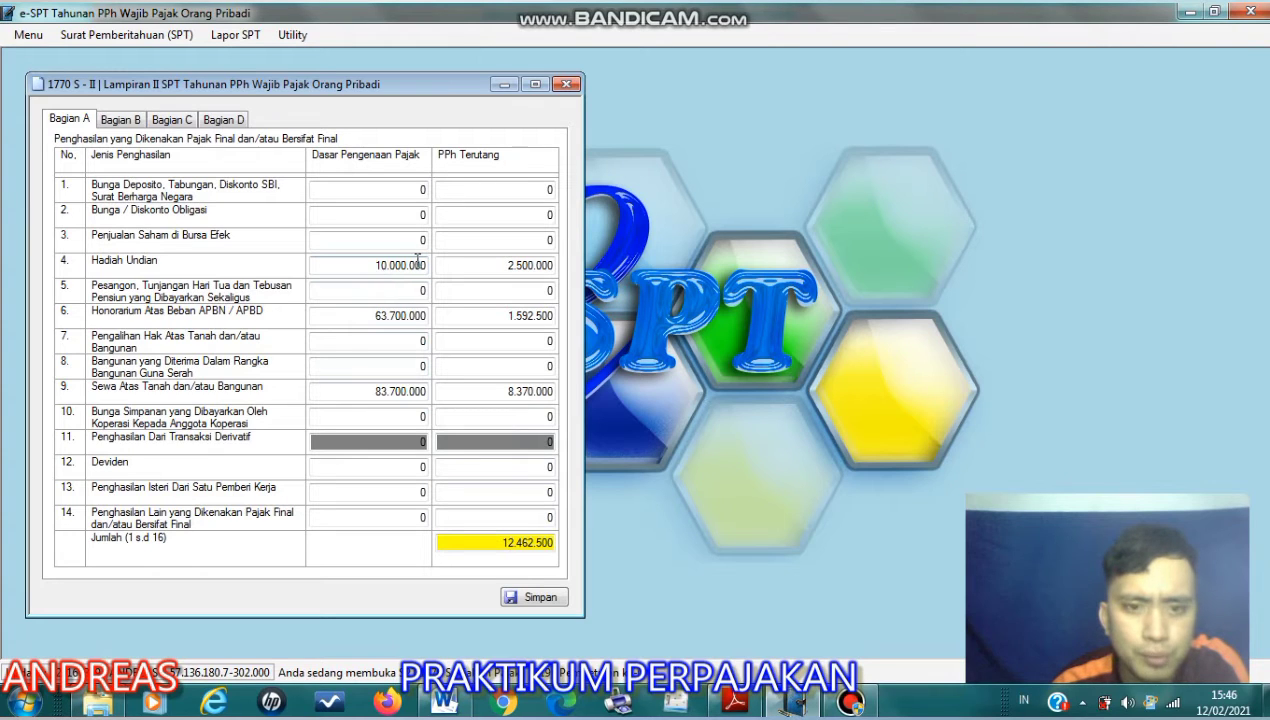
drag(503, 264, 544, 273)
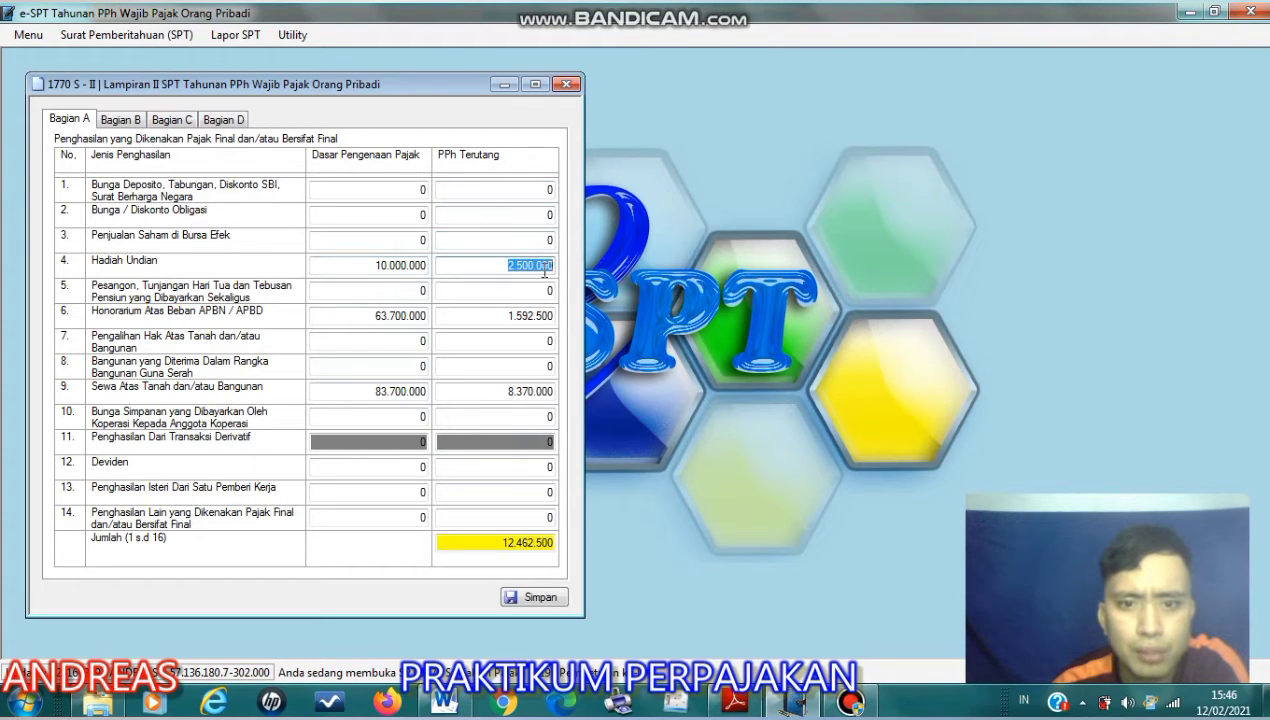
click(544, 272)
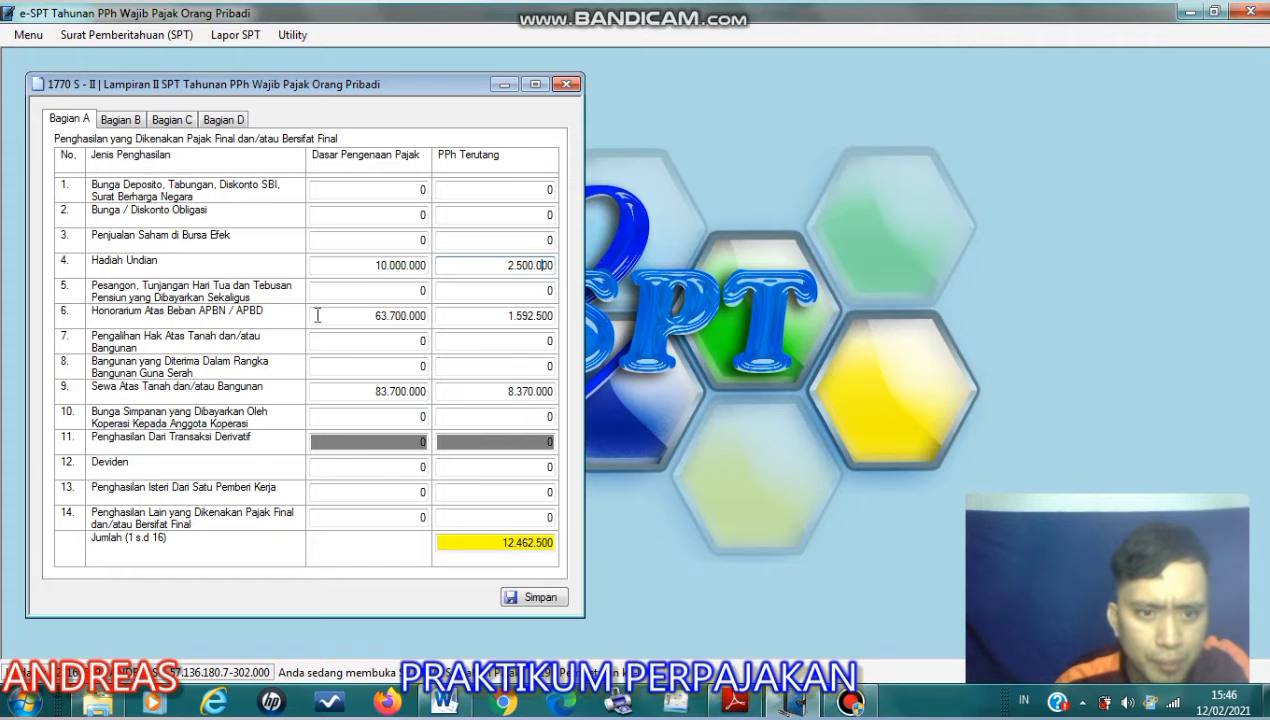
click(388, 315)
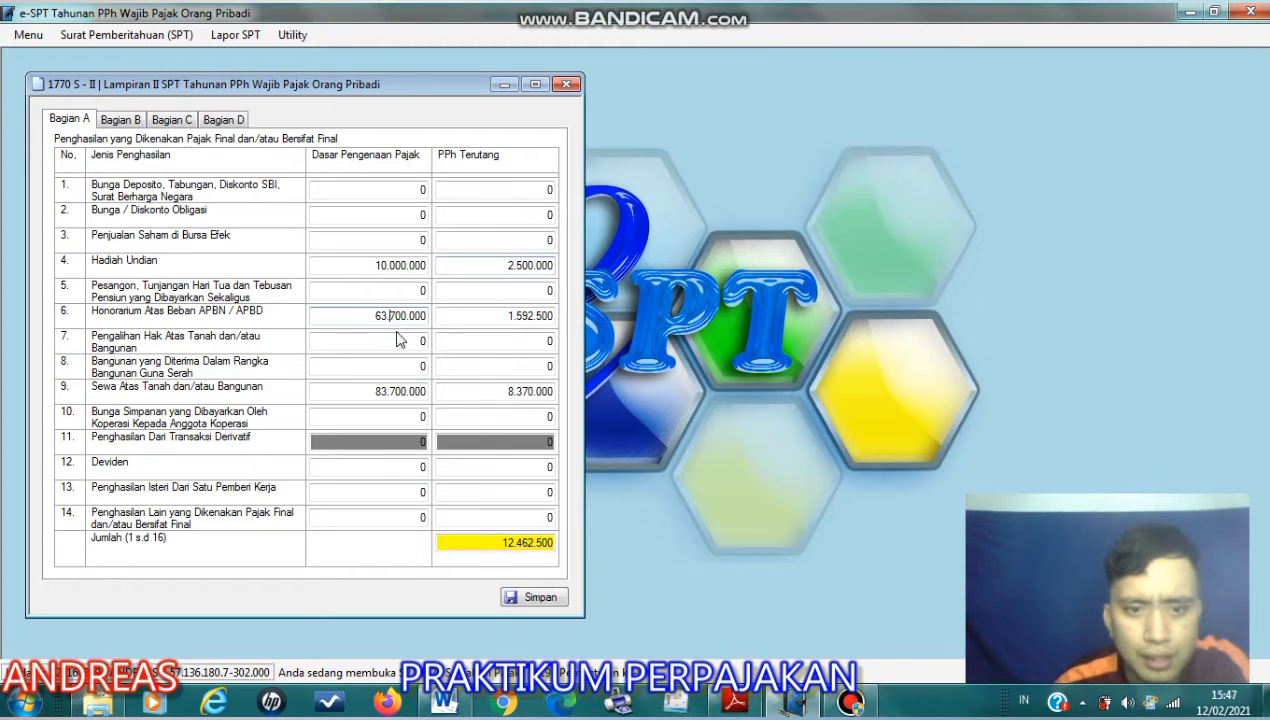
- Read item 3 on the September 2019 consulting honorarium in the Adobe Reader assignment, highlighting its opening words
click(735, 702)
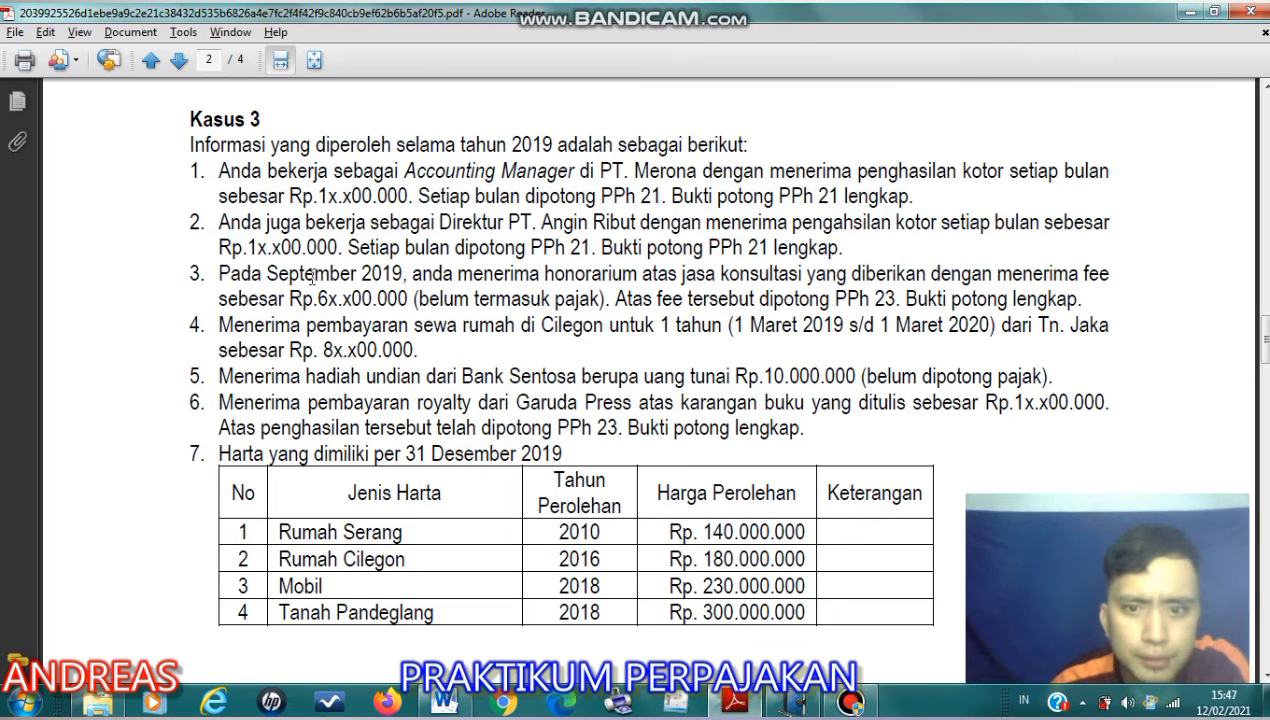
drag(218, 273, 511, 283)
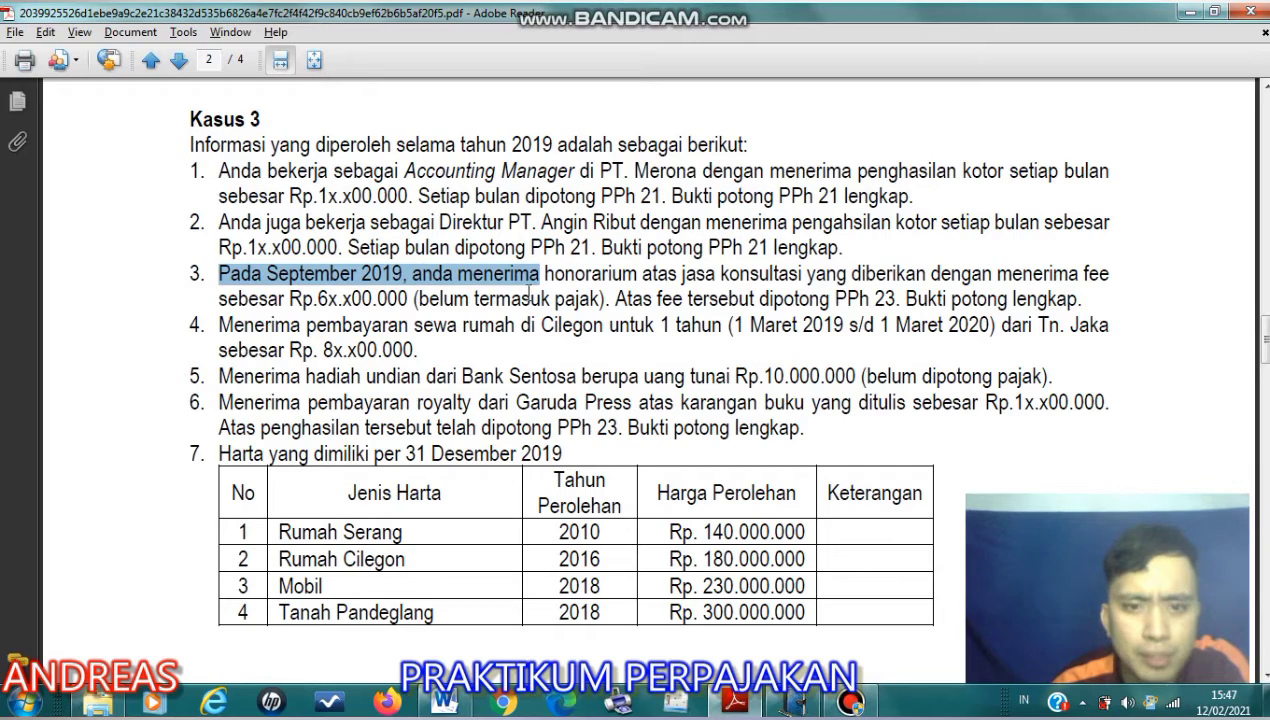
click(627, 301)
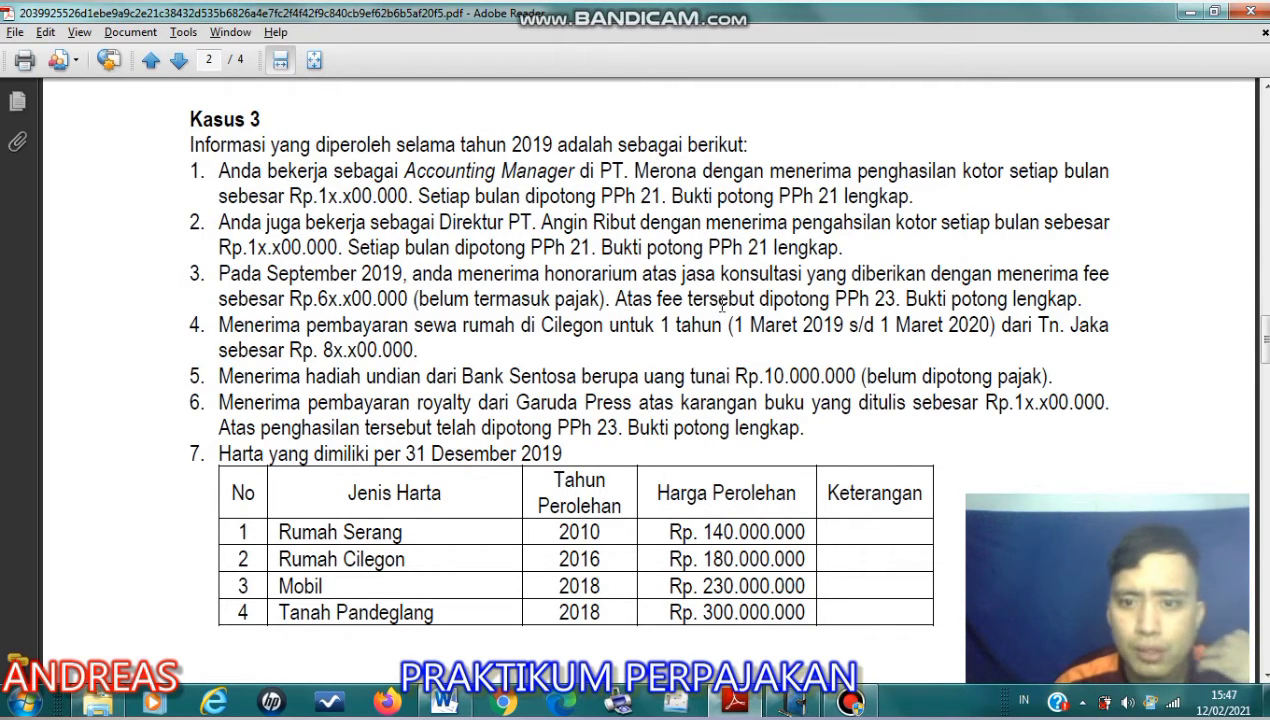
- Switch to the Word document and find item 3 on the consulting honorarium, highlighting its description
click(444, 703)
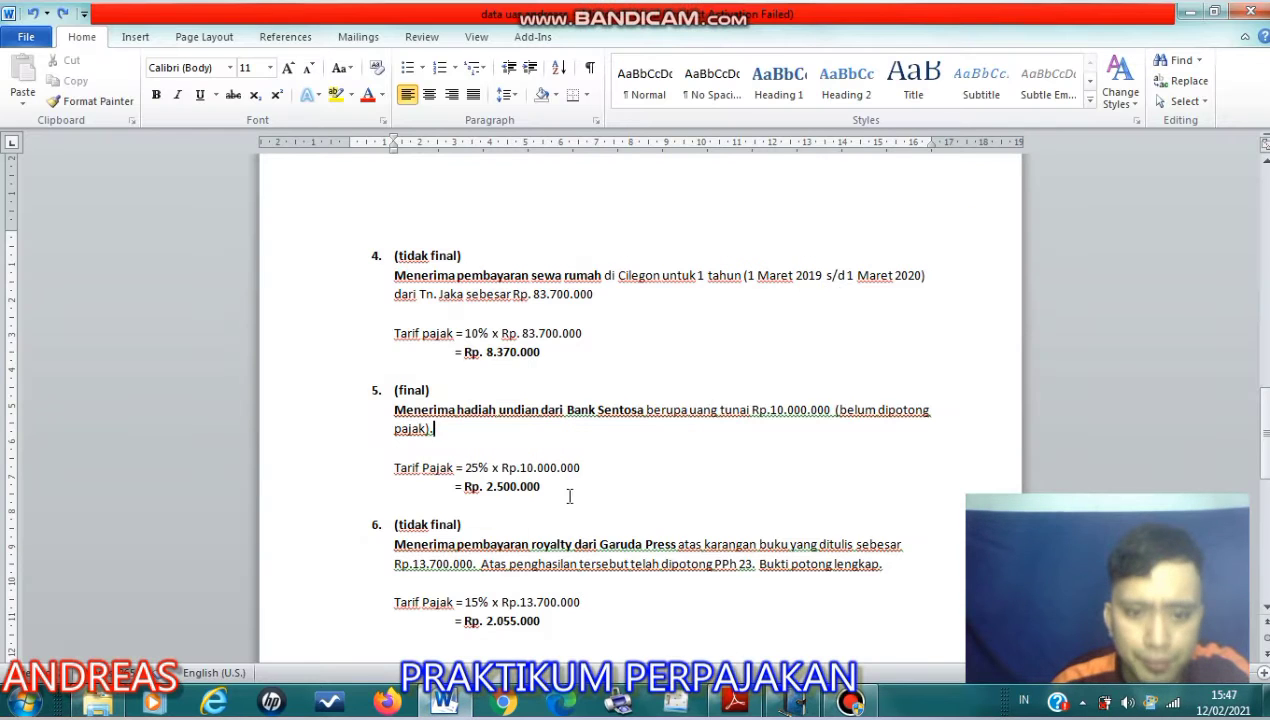
scroll(565, 512, up, 1)
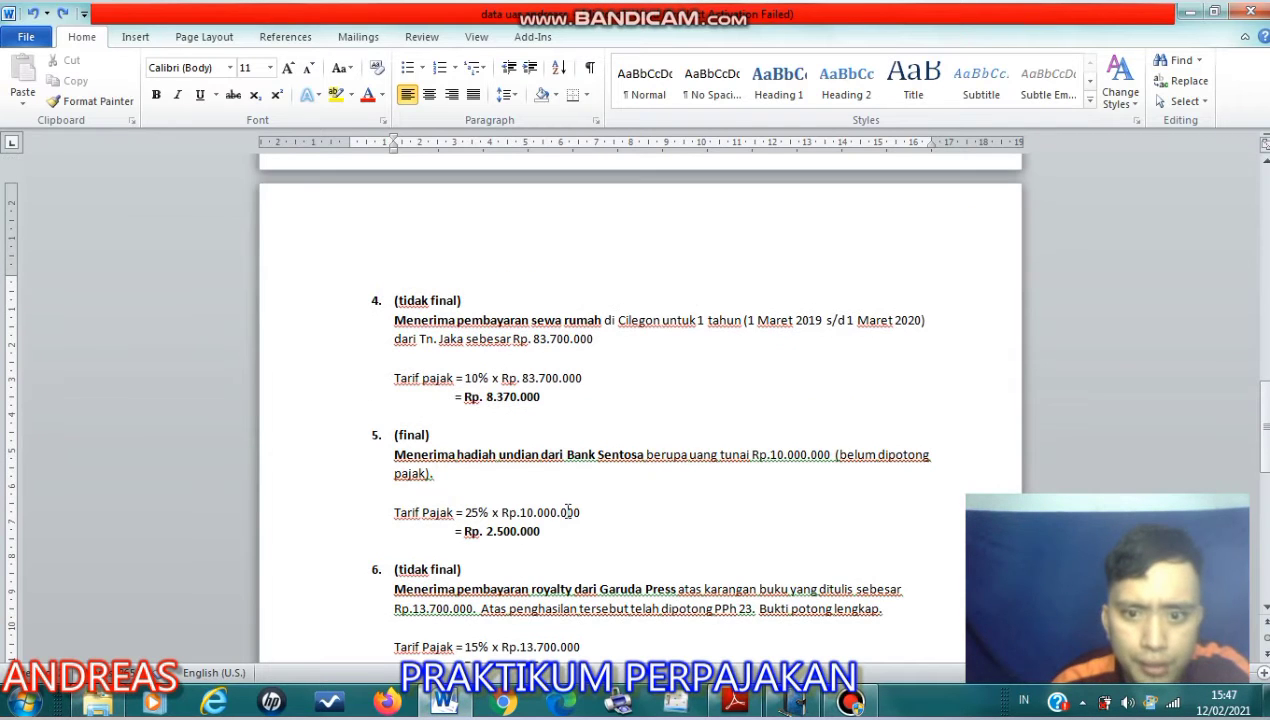
scroll(567, 512, up, 8)
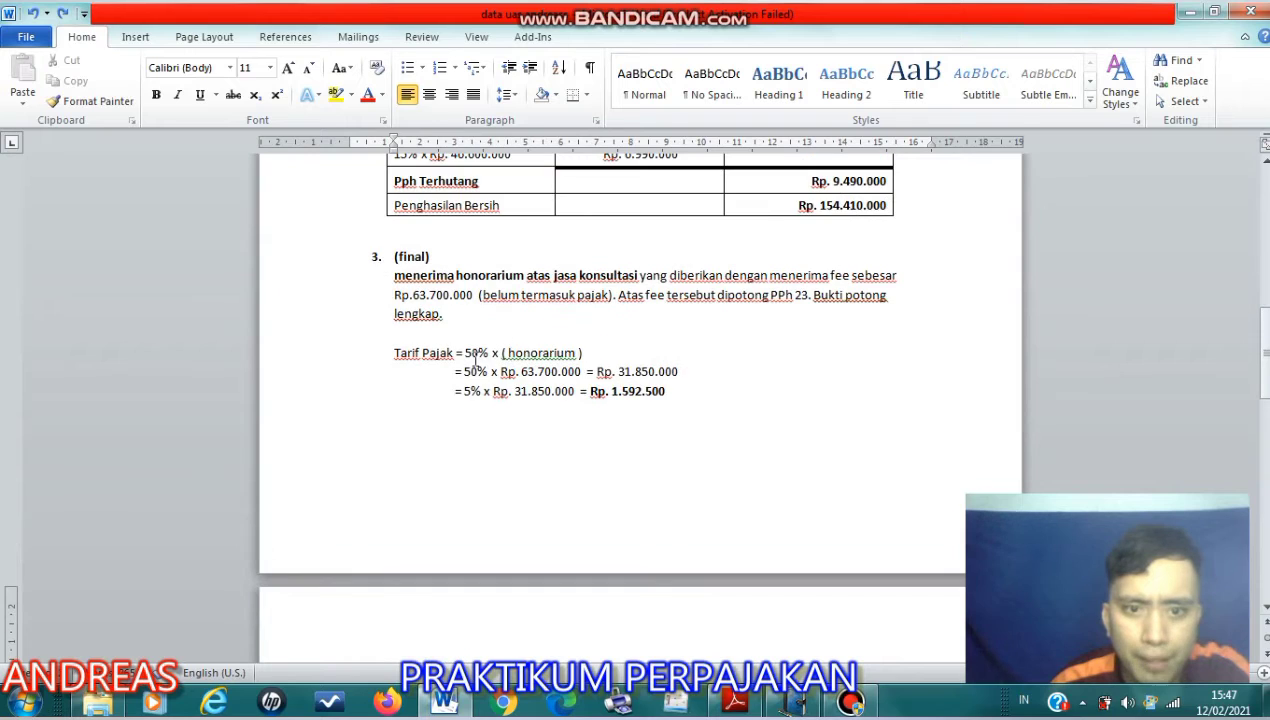
drag(394, 276, 805, 329)
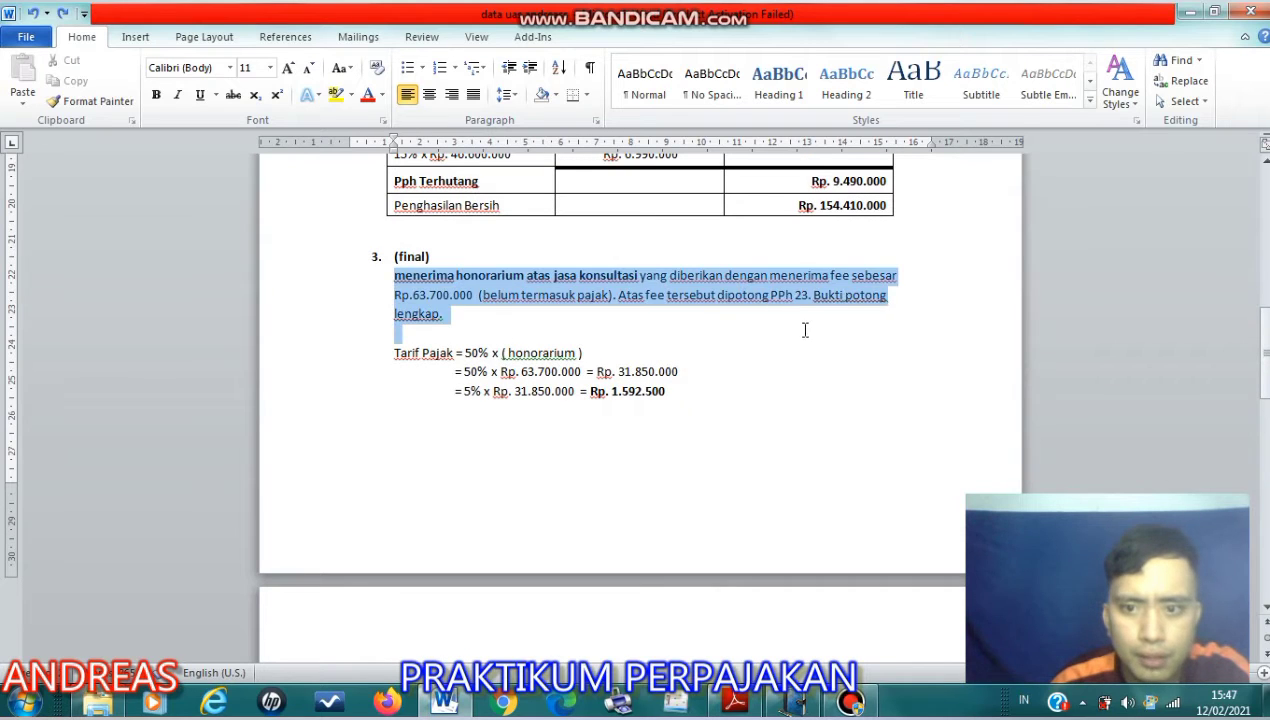
- Examine the tax calculation for the consulting honorarium in item 3, highlighting the 50% base line and the 5% rate
click(667, 391)
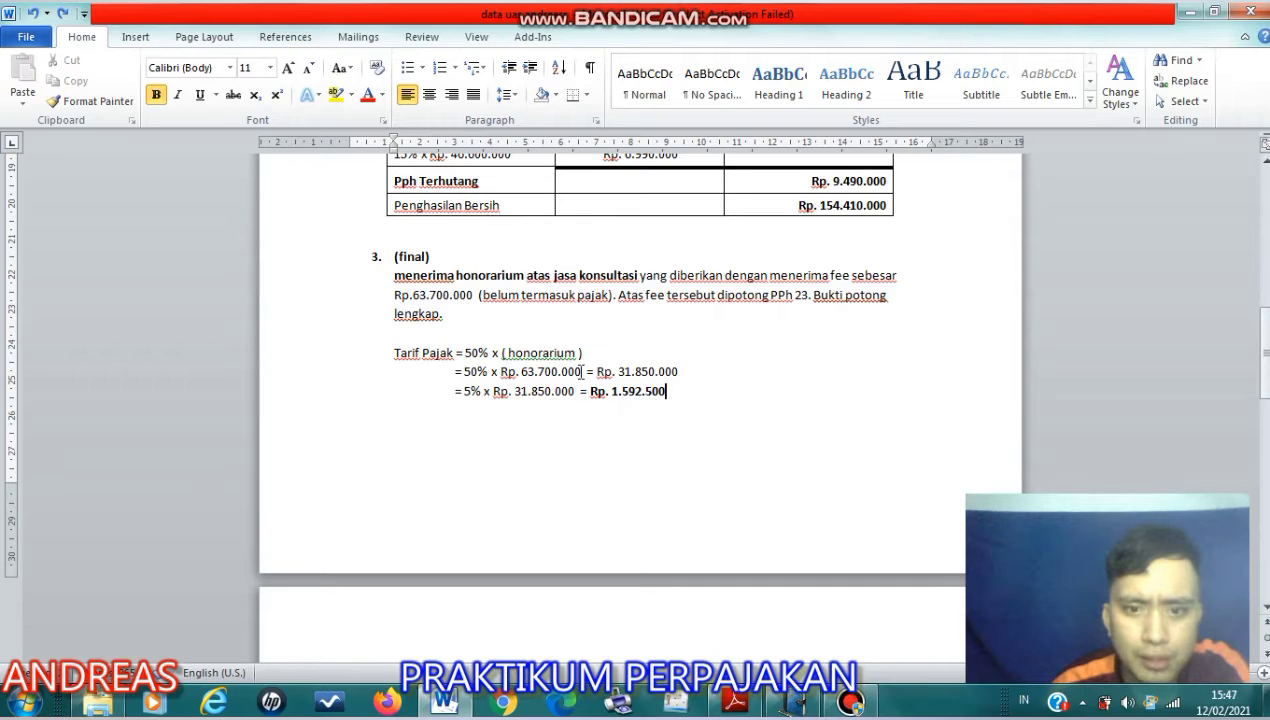
drag(581, 371, 520, 371)
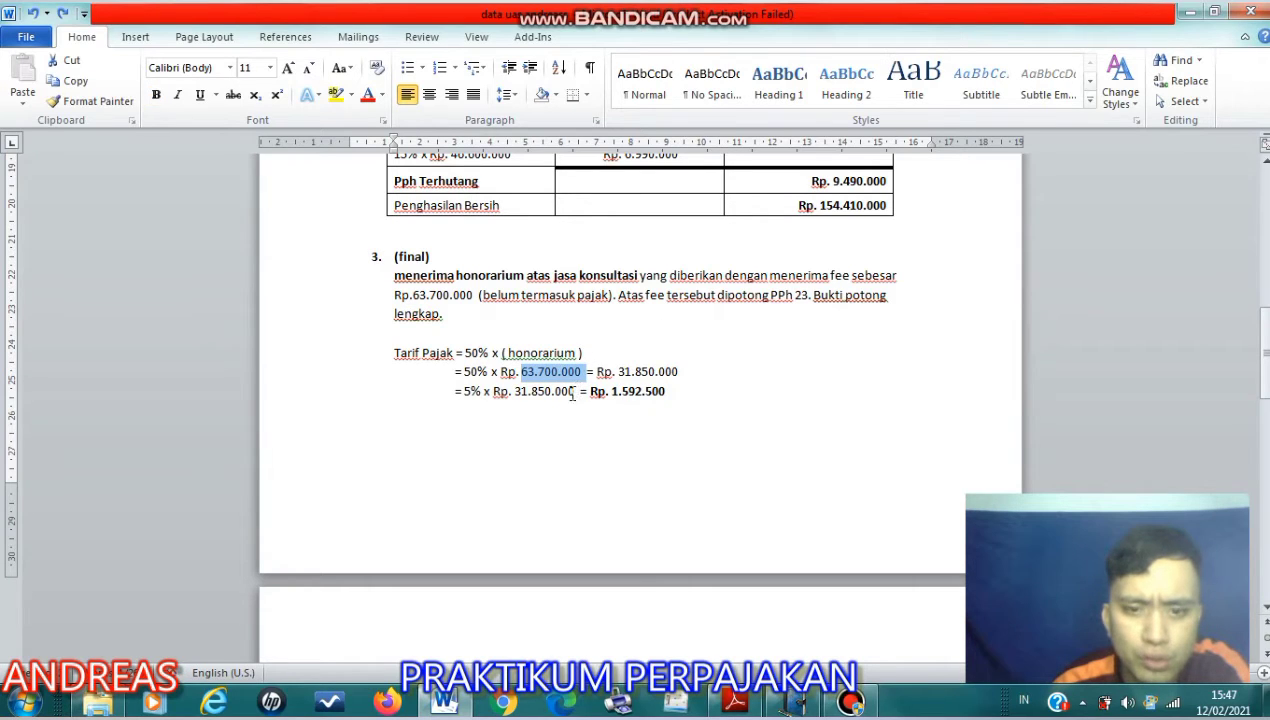
drag(587, 371, 681, 371)
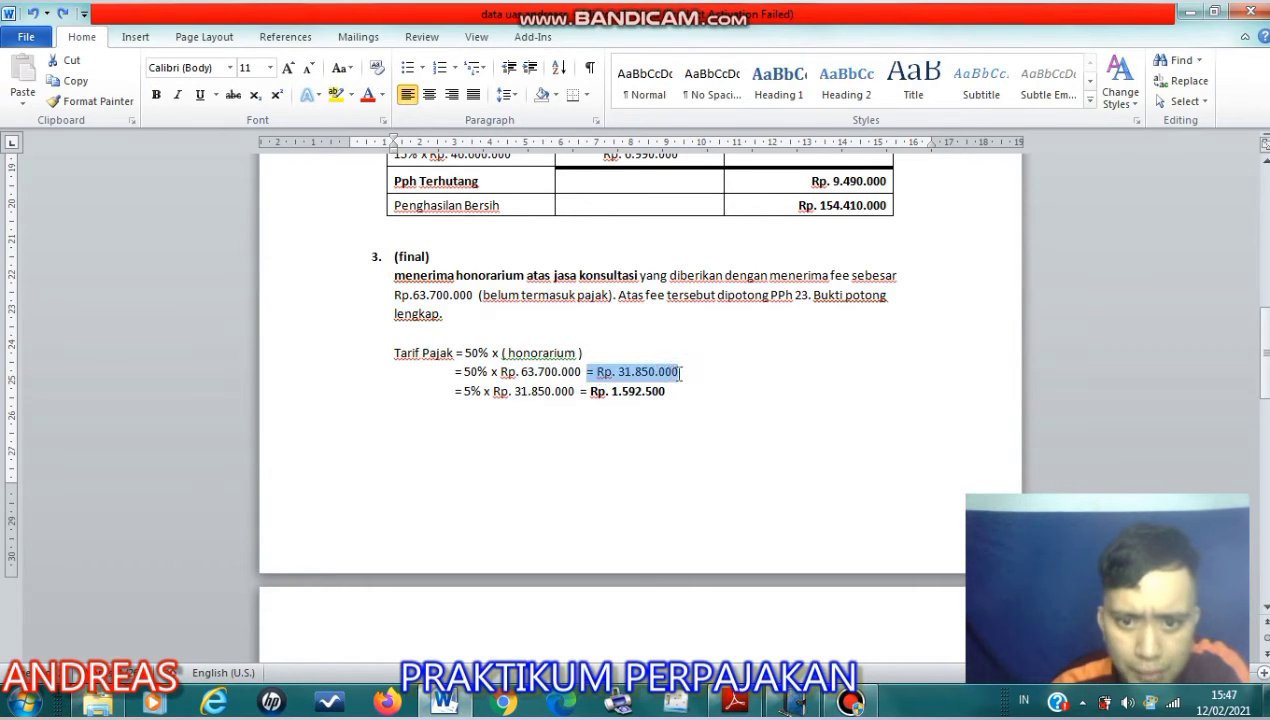
click(684, 393)
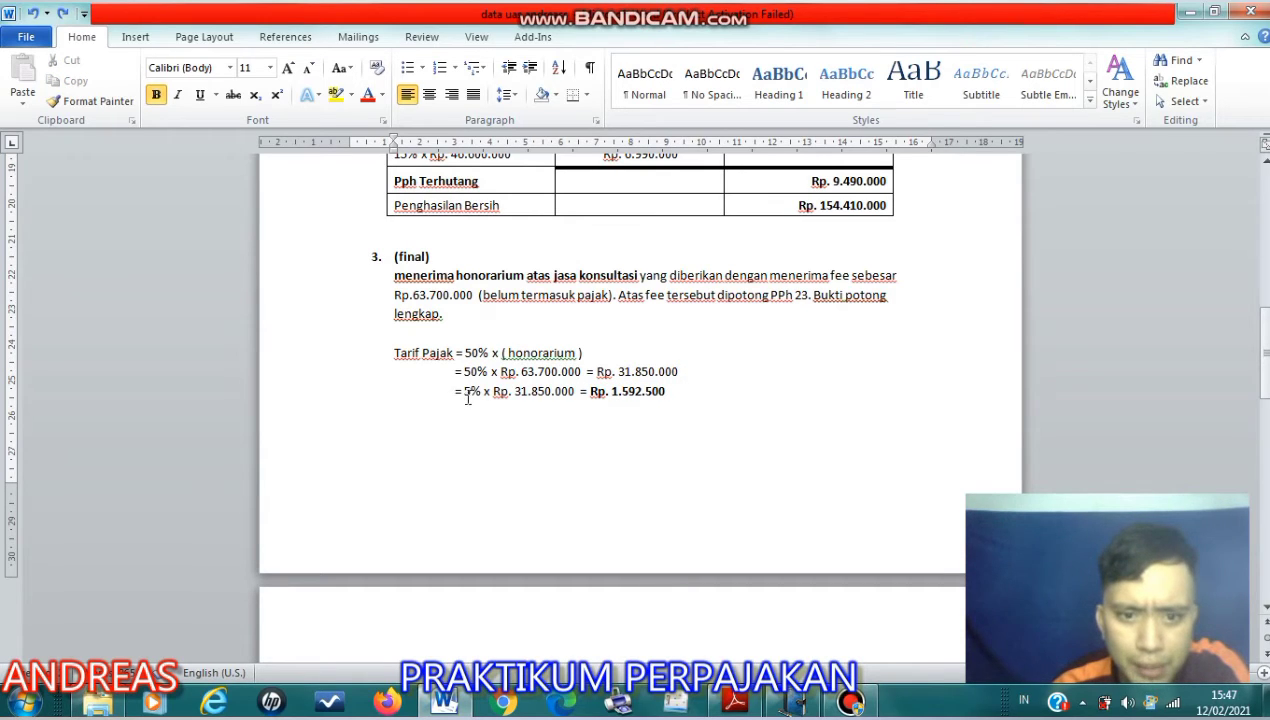
drag(465, 395, 490, 395)
click(482, 428)
click(484, 396)
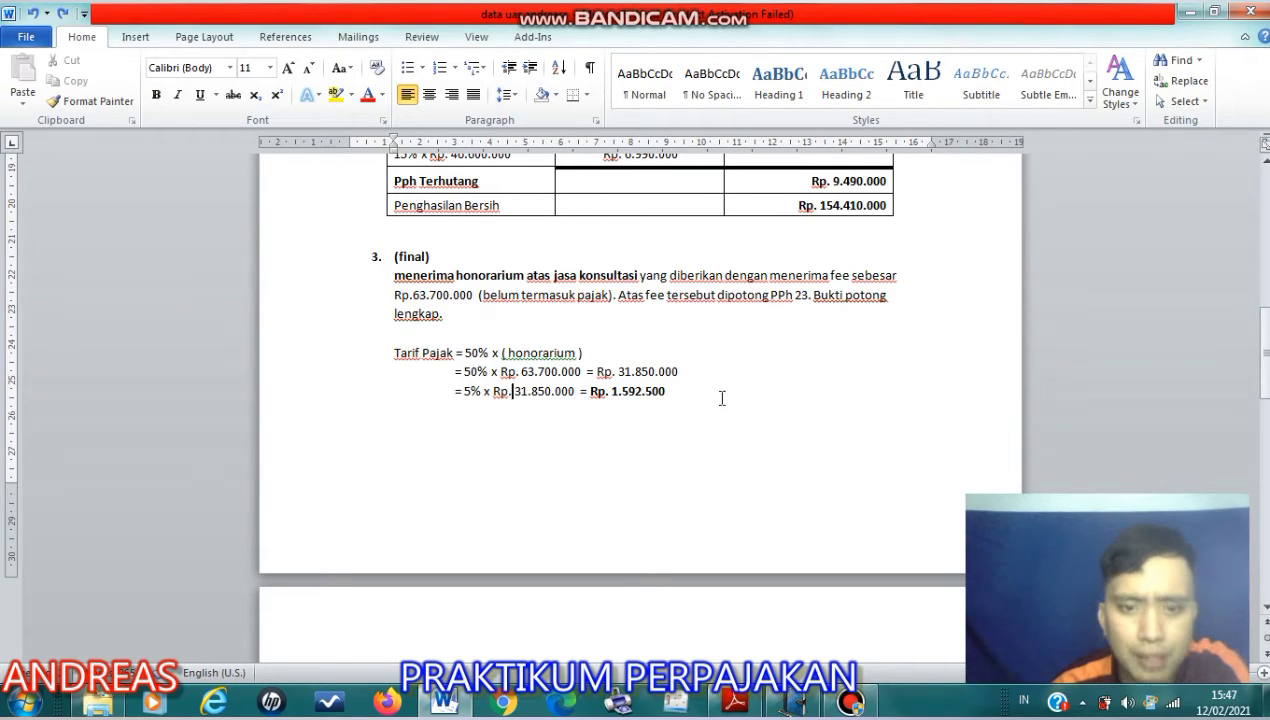
click(722, 398)
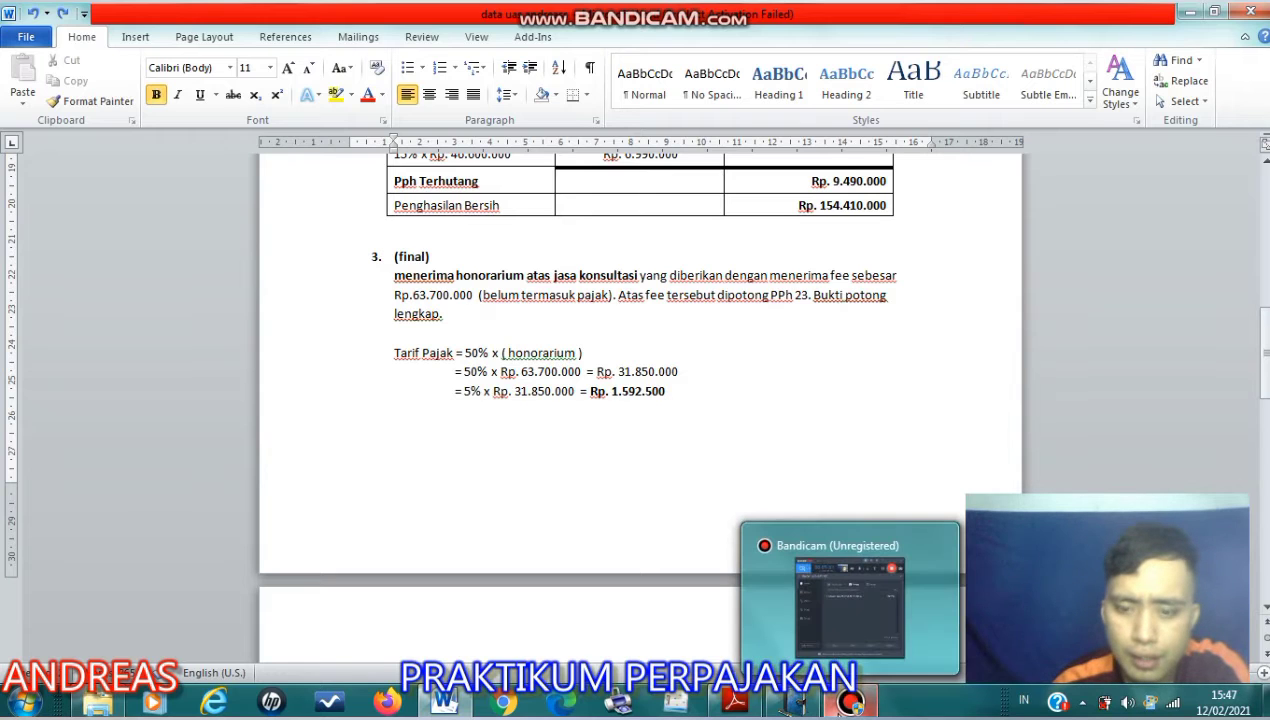
- Switch to e-SPT and check the base and tax due for Honorarium Atas Beban APBN / APBD in Bagian A
click(842, 711)
click(842, 711)
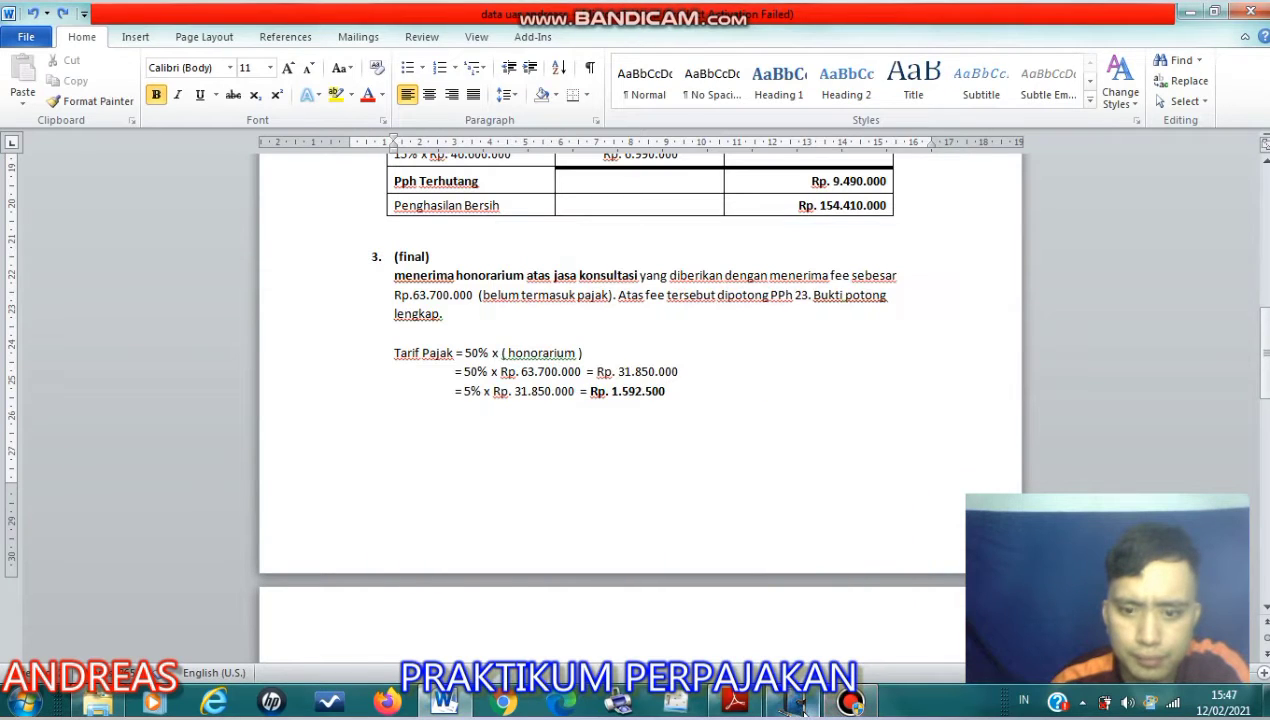
click(797, 705)
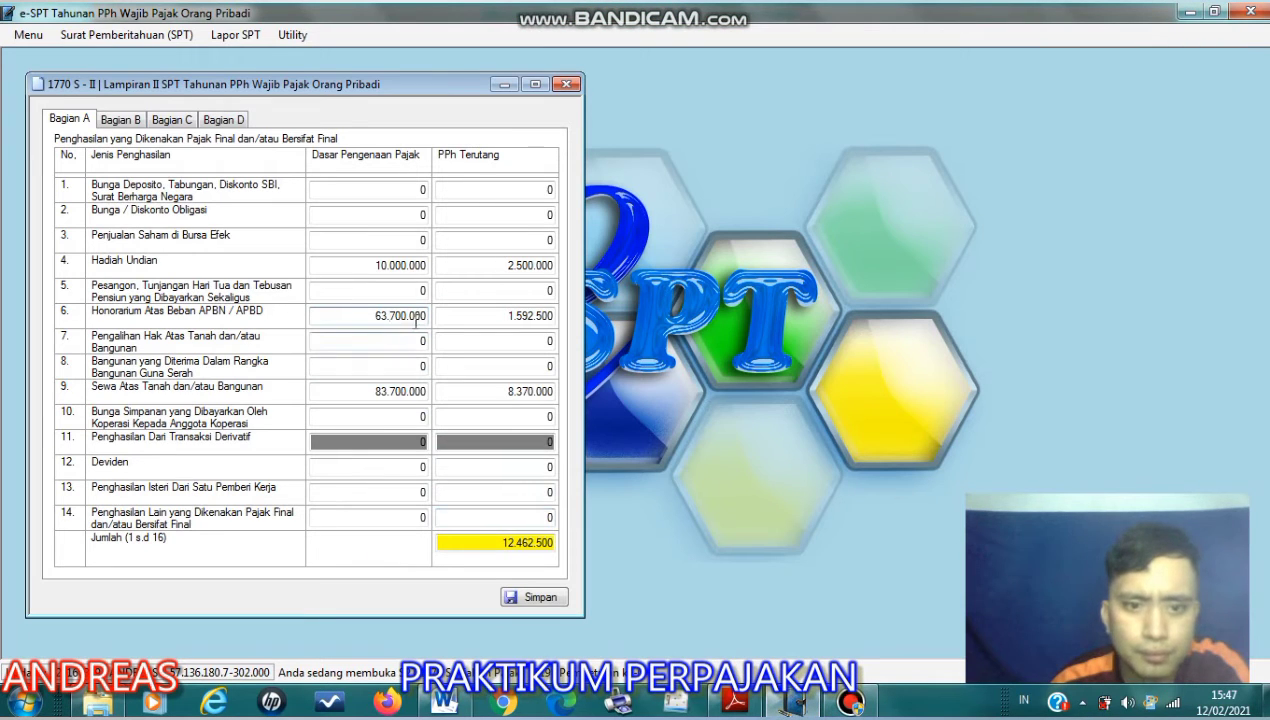
drag(374, 315, 378, 315)
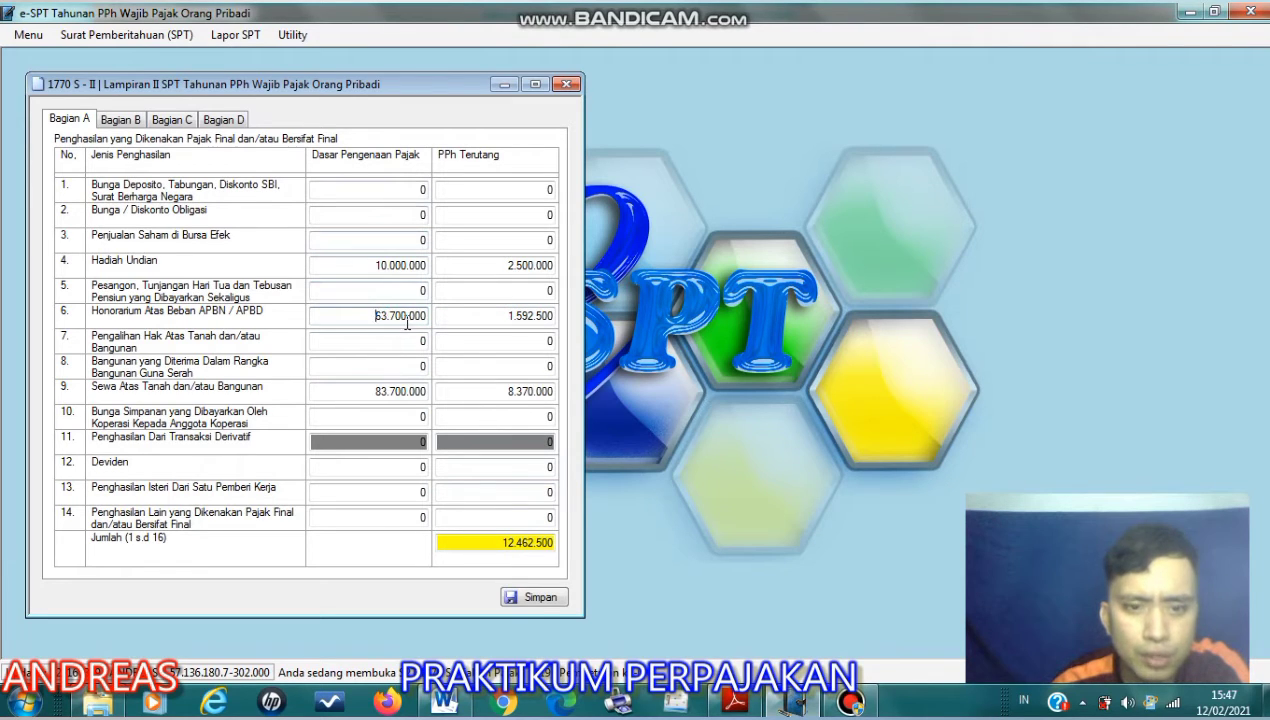
drag(505, 315, 561, 318)
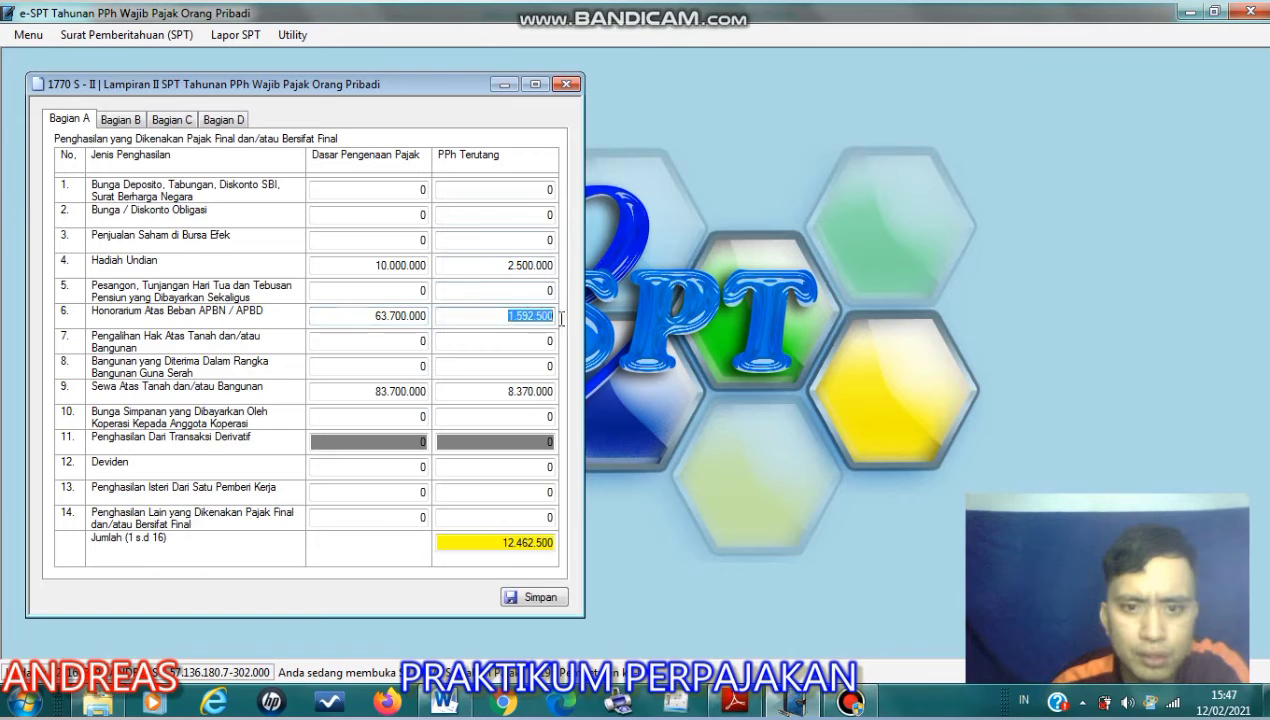
click(540, 318)
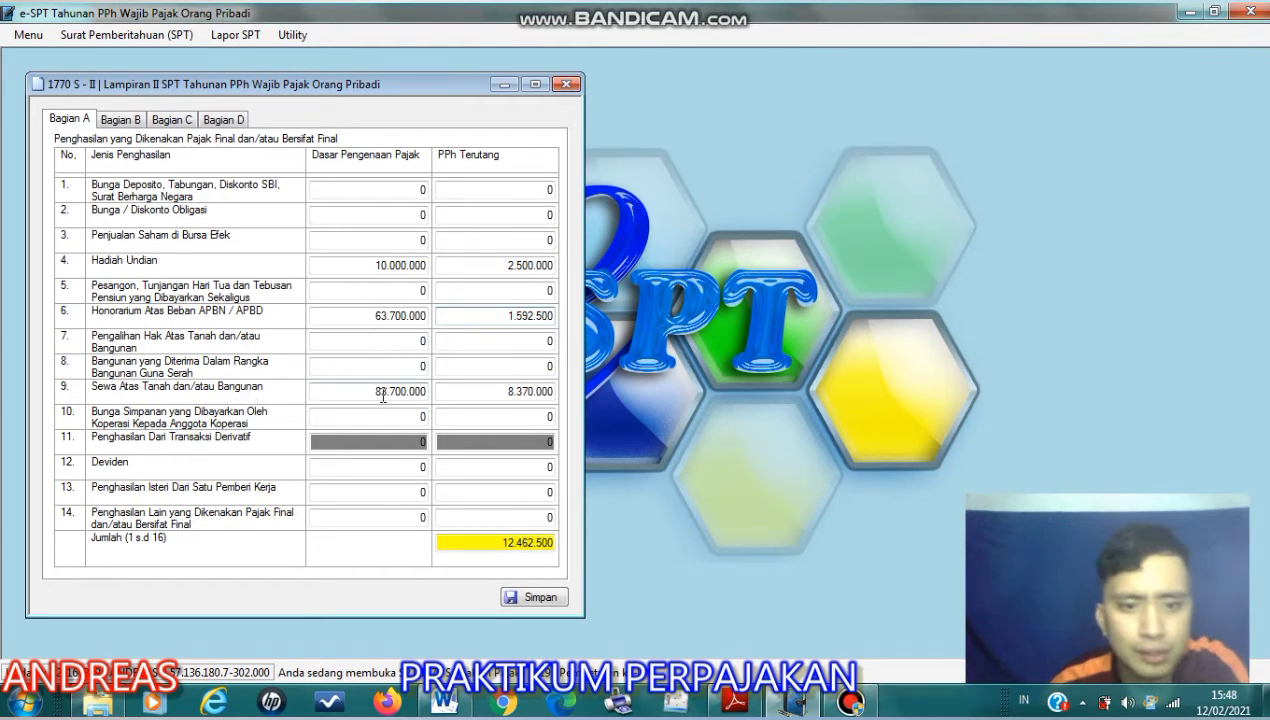
- Consult the Adobe Reader assignment, then check the Sewa Atas Tanah dan/atau Bangunan base in e-SPT
key(alt+Tab)
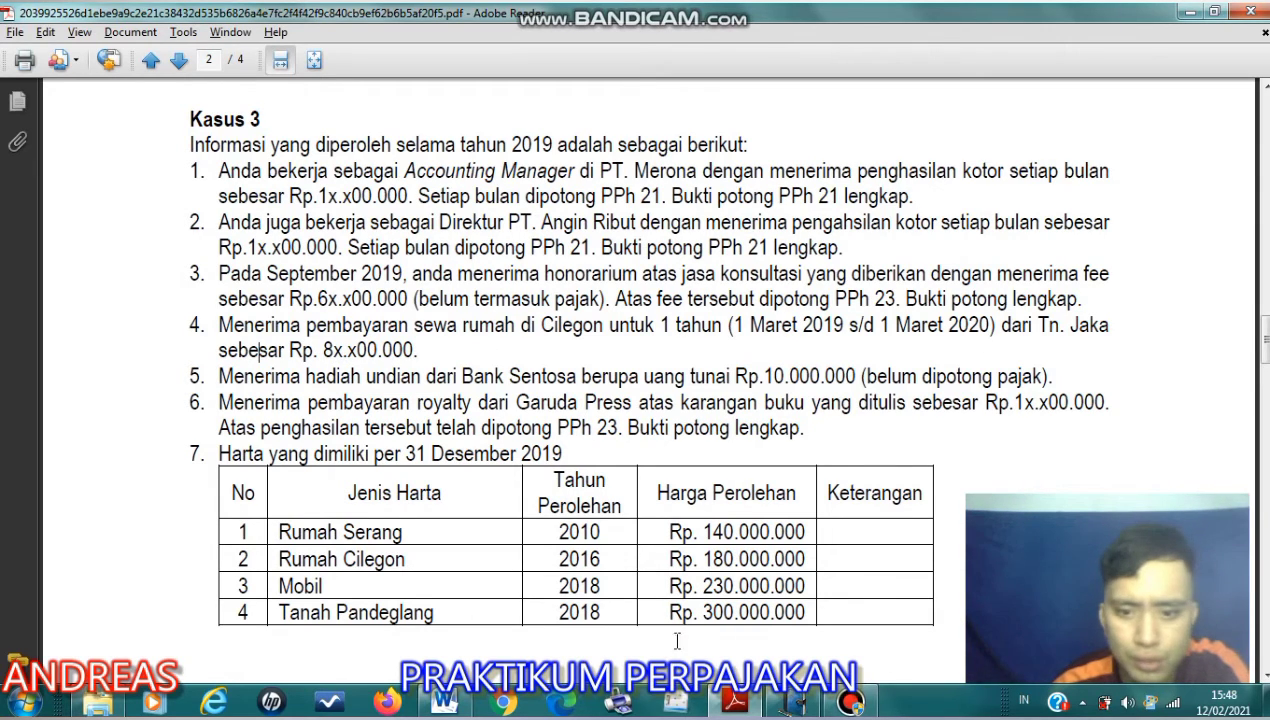
click(784, 707)
click(397, 391)
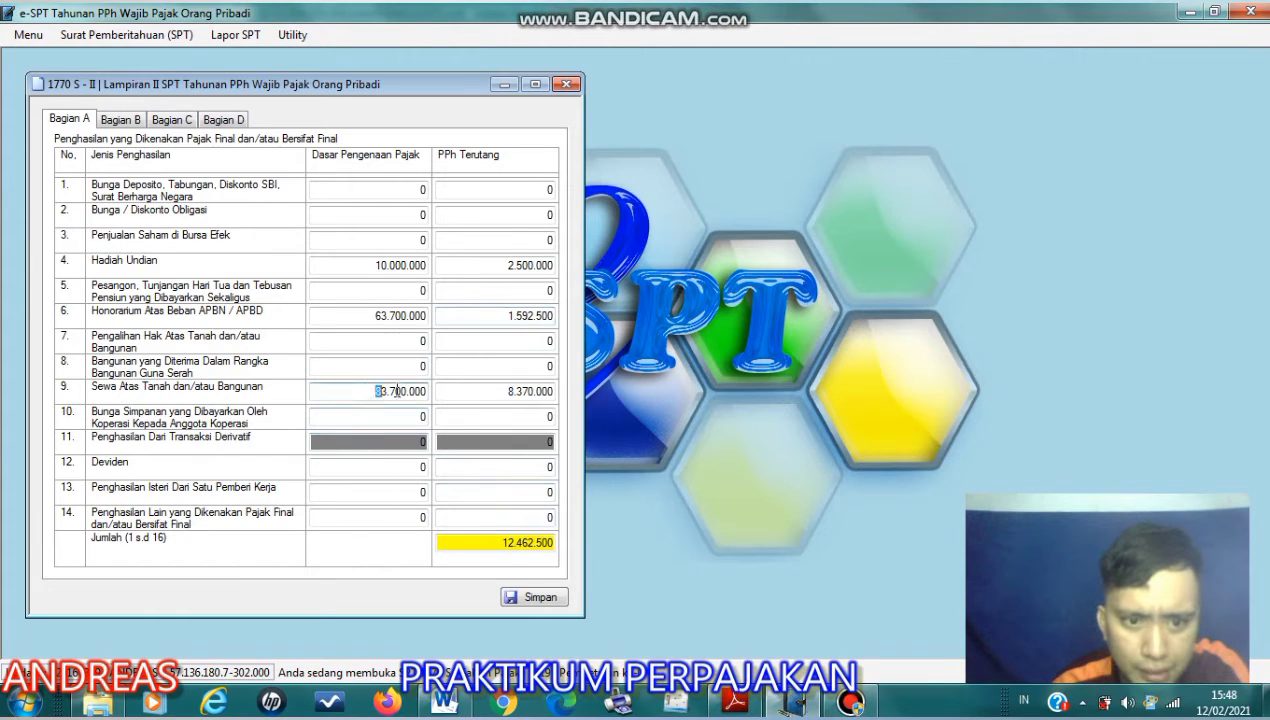
drag(397, 391, 423, 394)
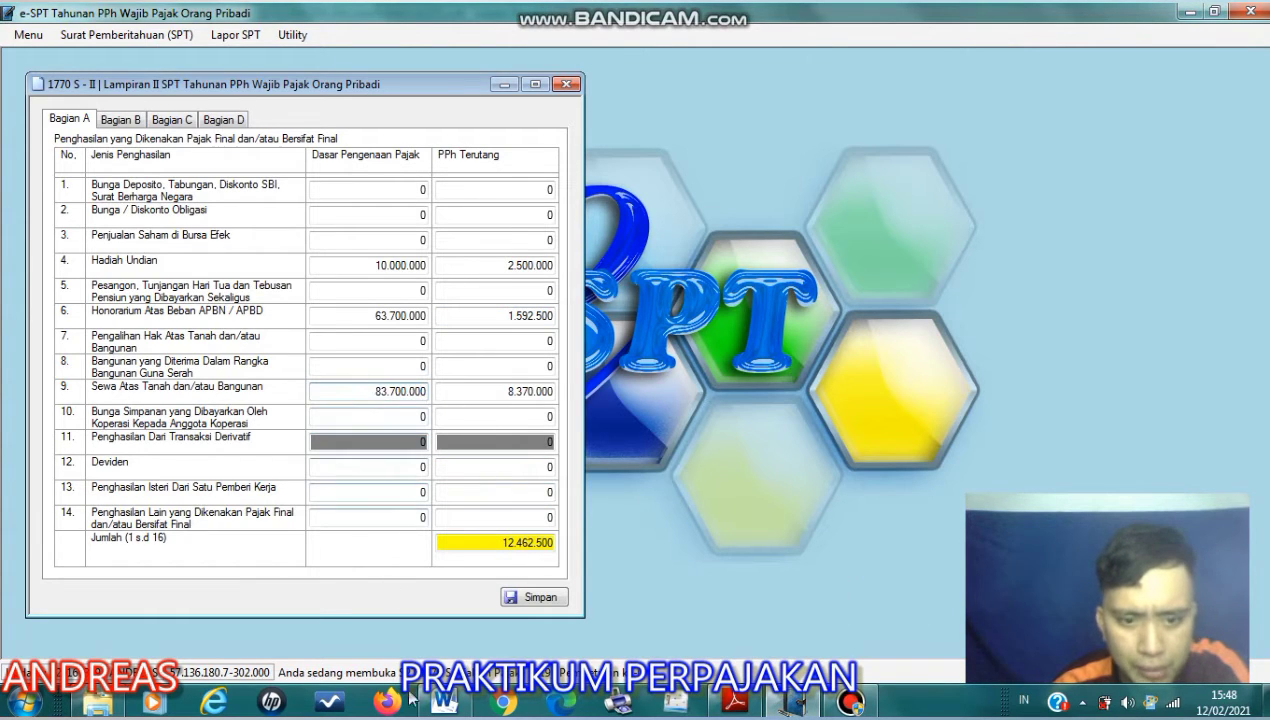
- Examine the tax calculation for the Cilegon house rent in item 4 of the Word document, highlighting its 10% rate
click(445, 703)
scroll(520, 468, down, 8)
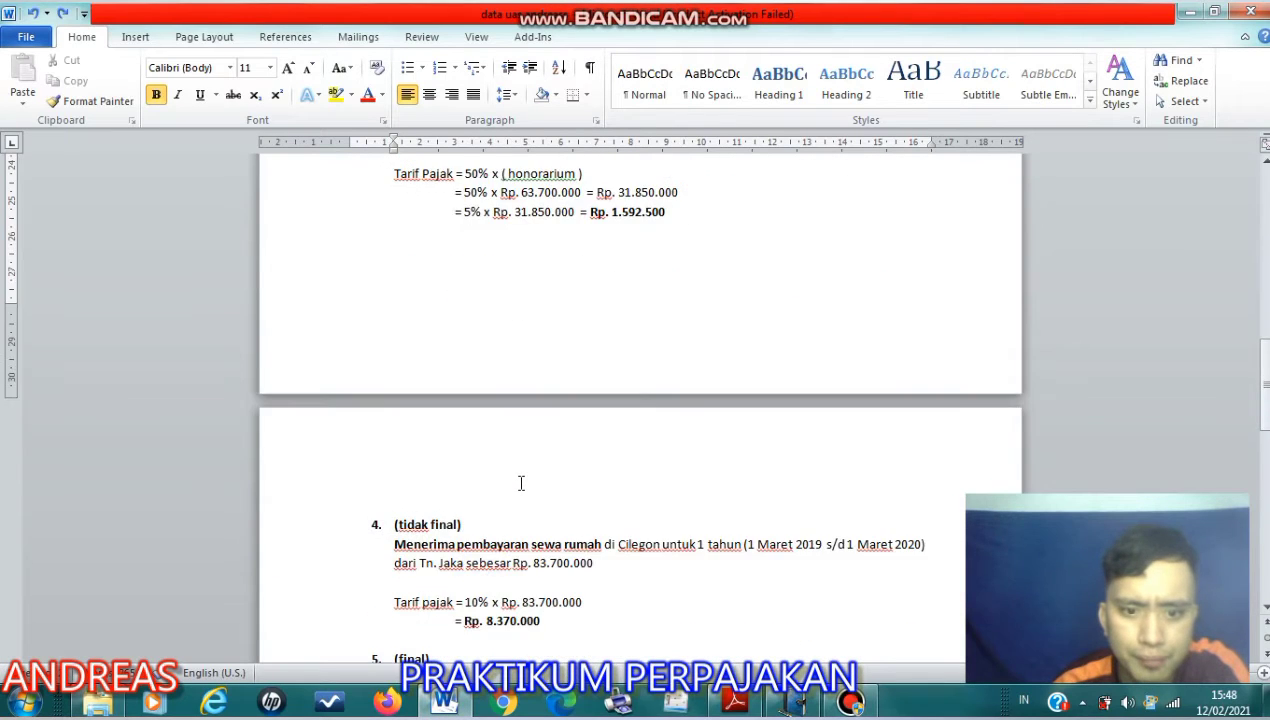
scroll(519, 483, up, 2)
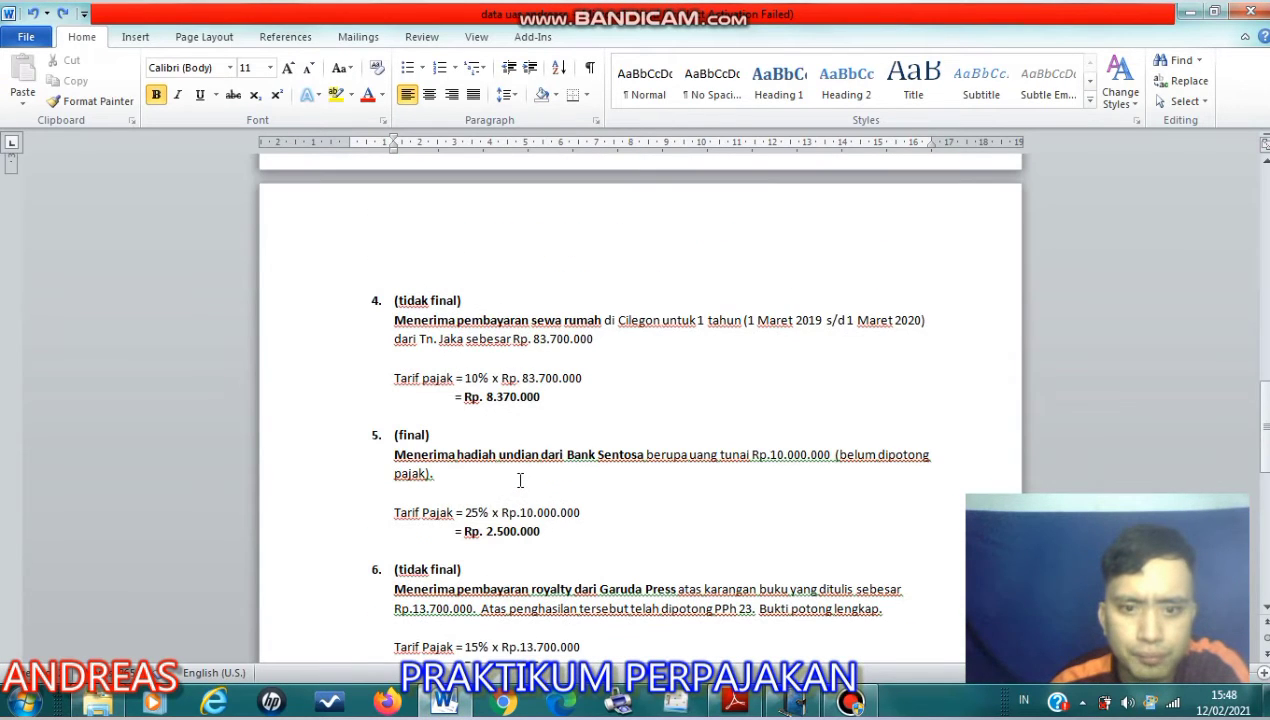
scroll(519, 503, up, 5)
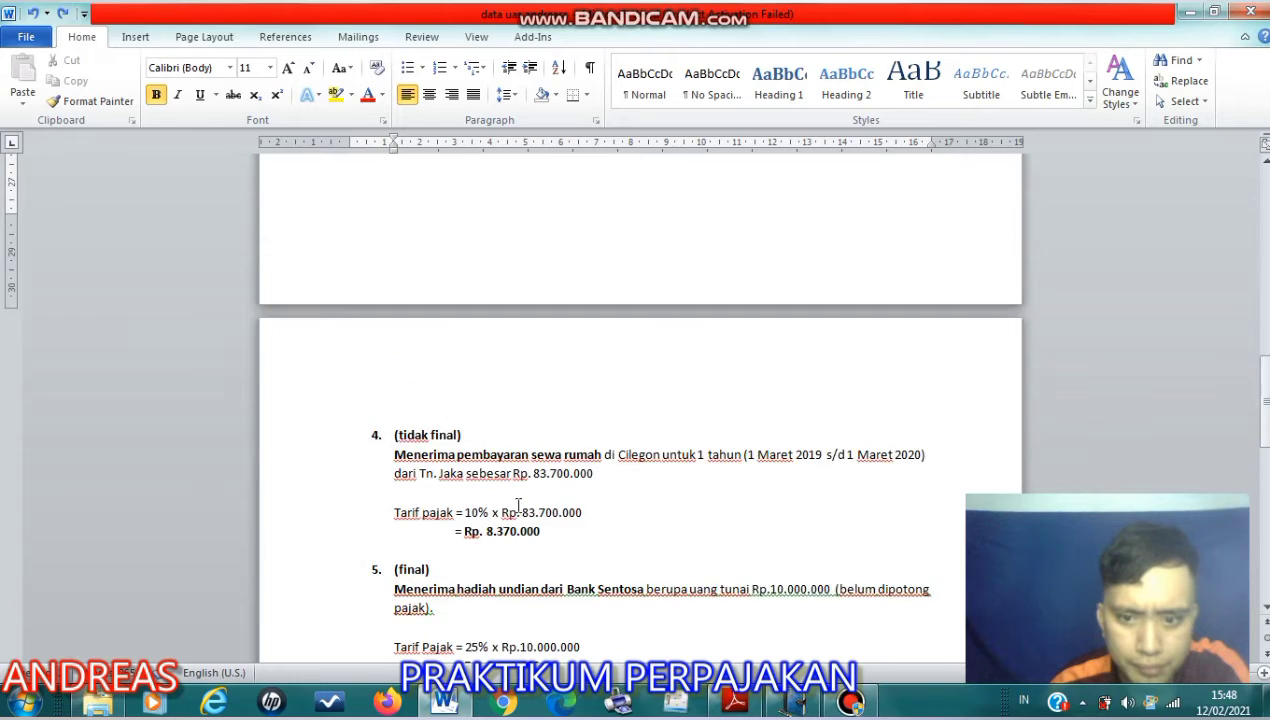
scroll(519, 582, down, 1)
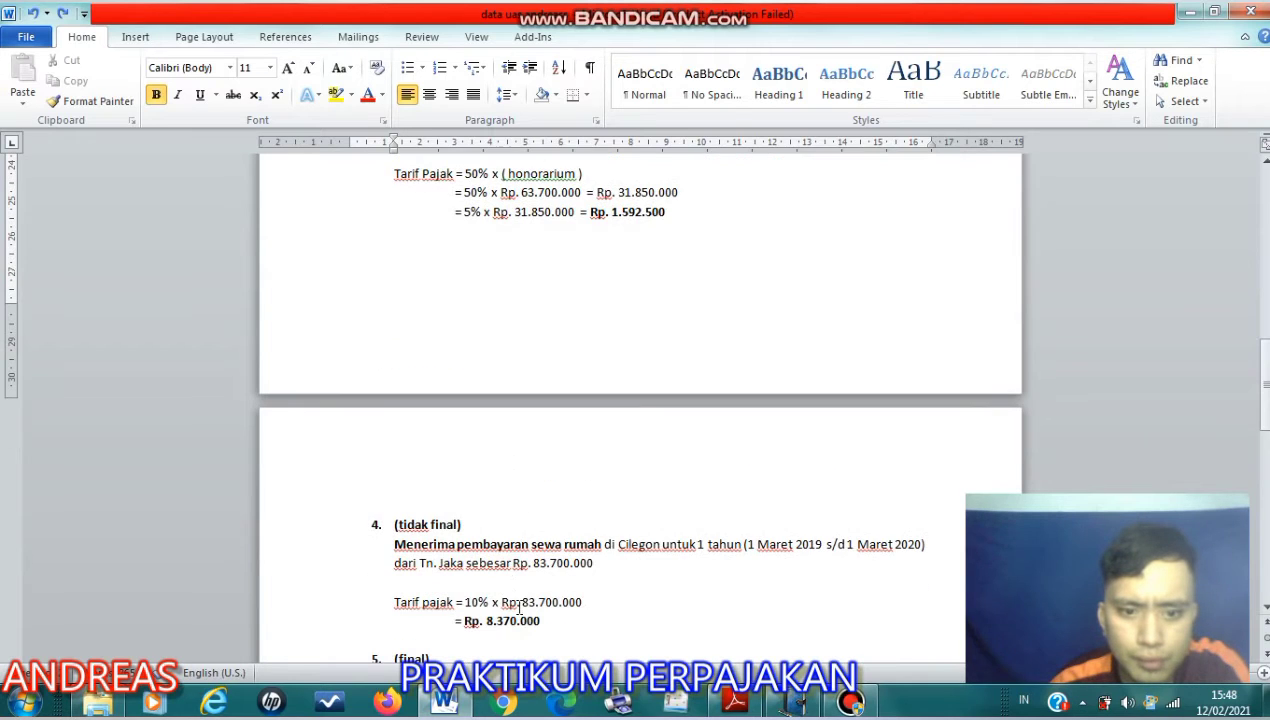
click(409, 563)
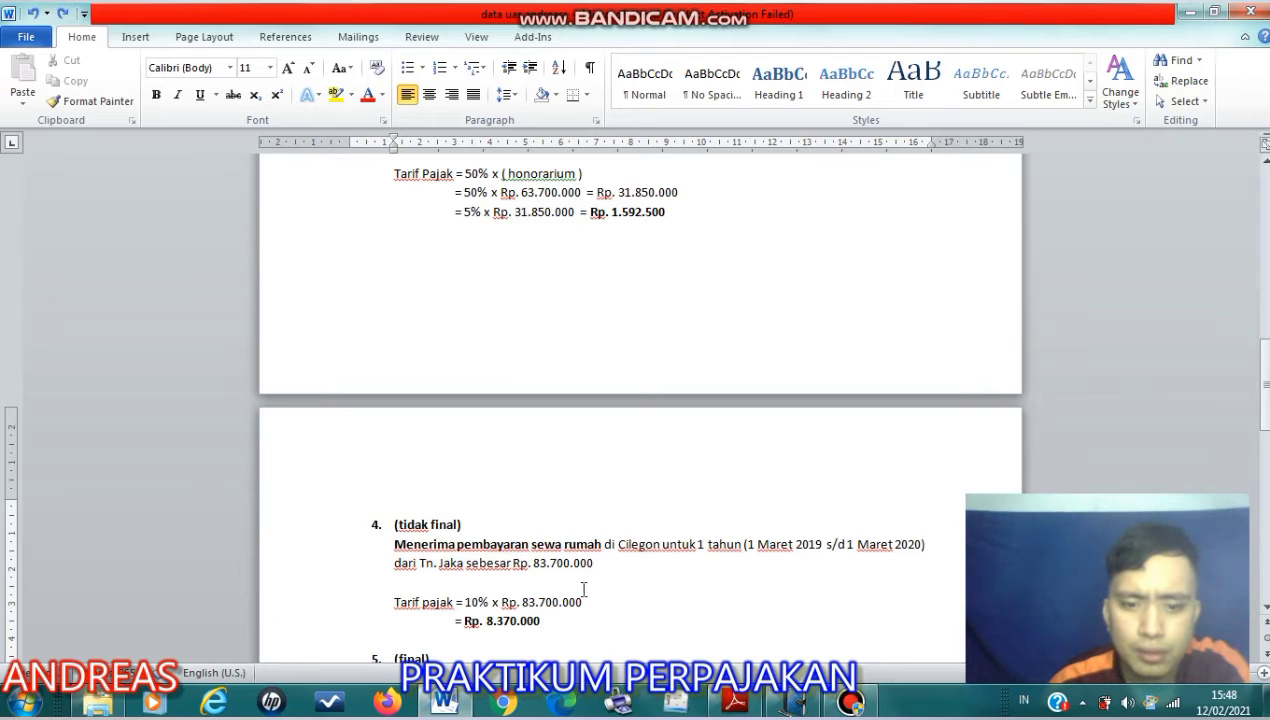
drag(492, 604, 466, 604)
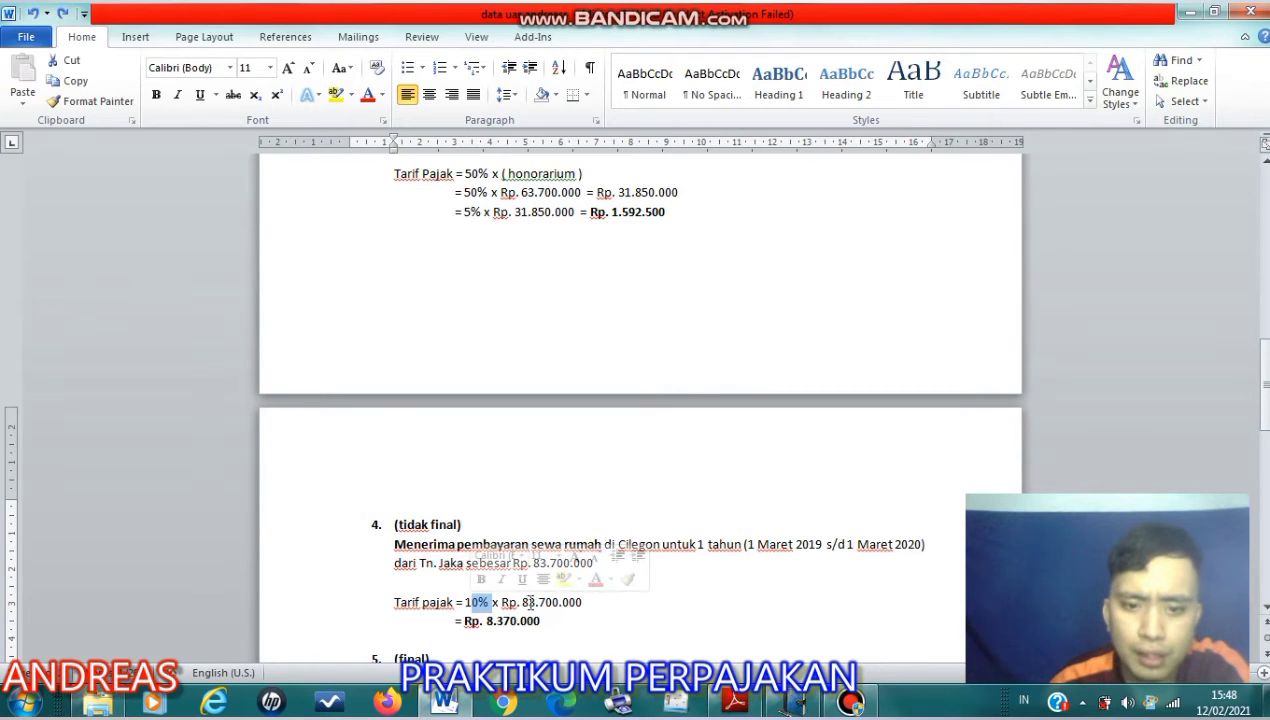
drag(600, 617, 528, 621)
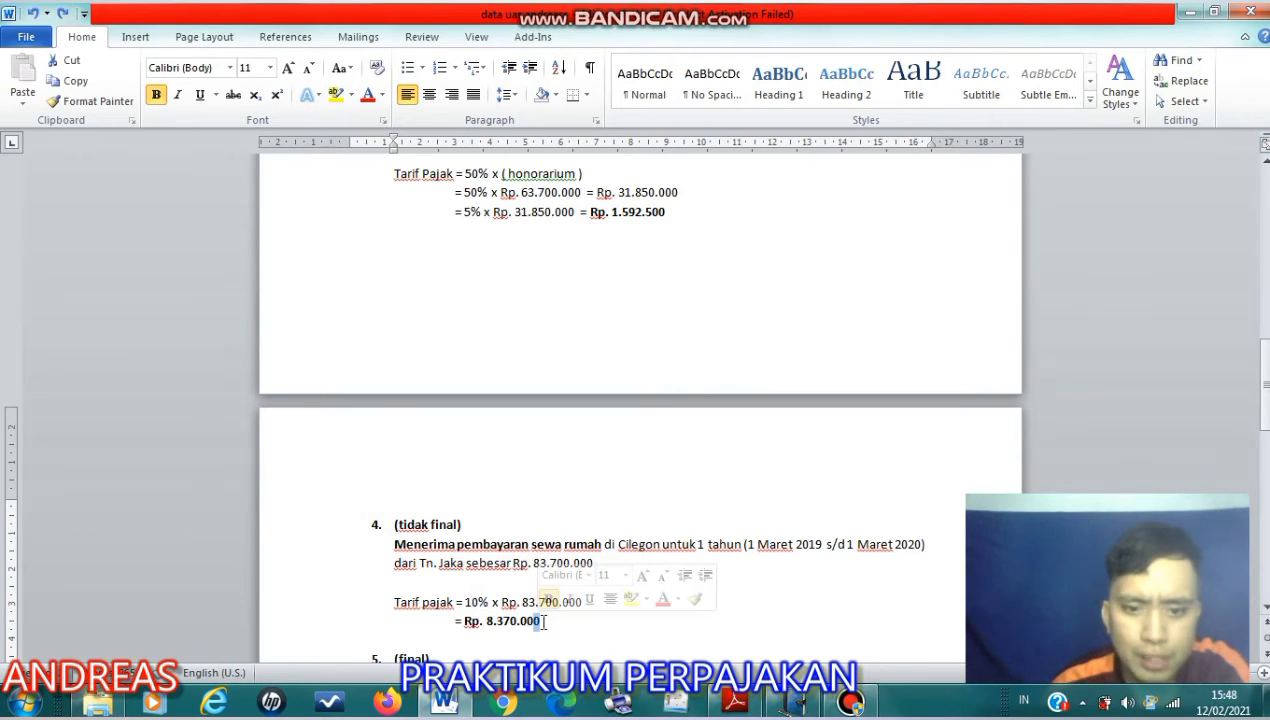
- Switch to e-SPT and check the Sewa Atas Tanah dan/atau Bangunan tax and the total PPh Terutang in Bagian A
click(792, 703)
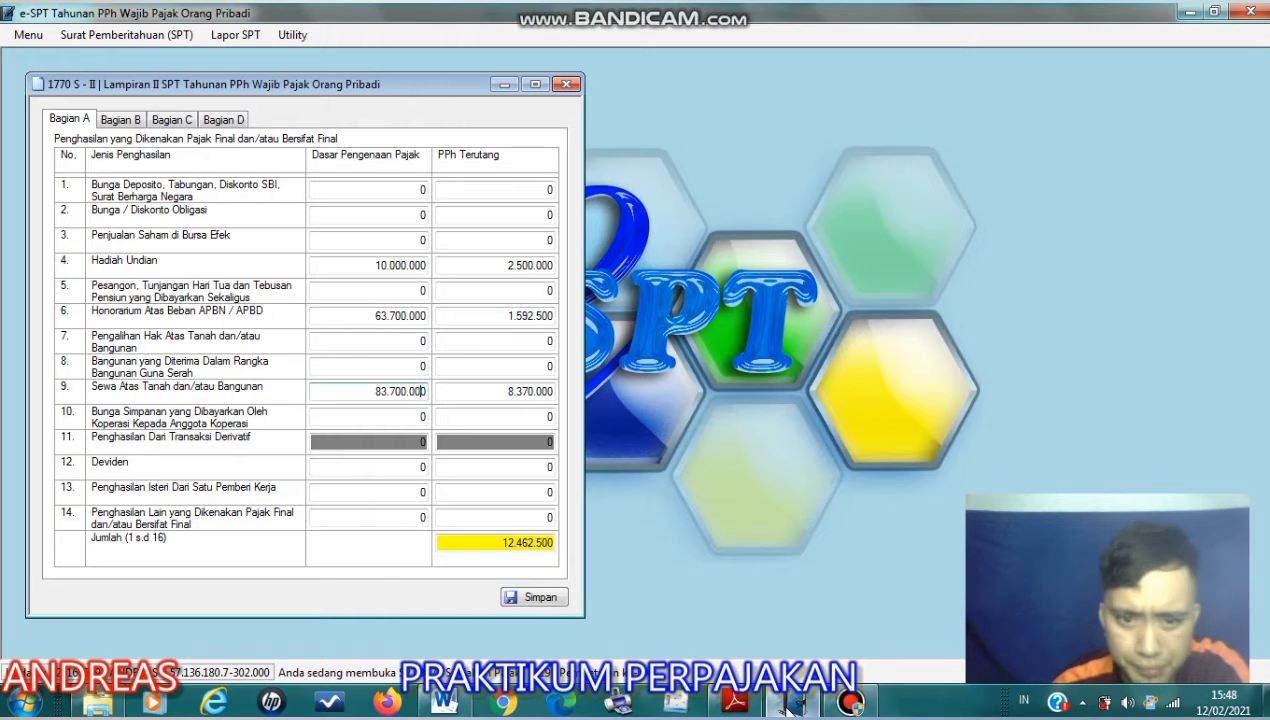
drag(502, 392, 548, 393)
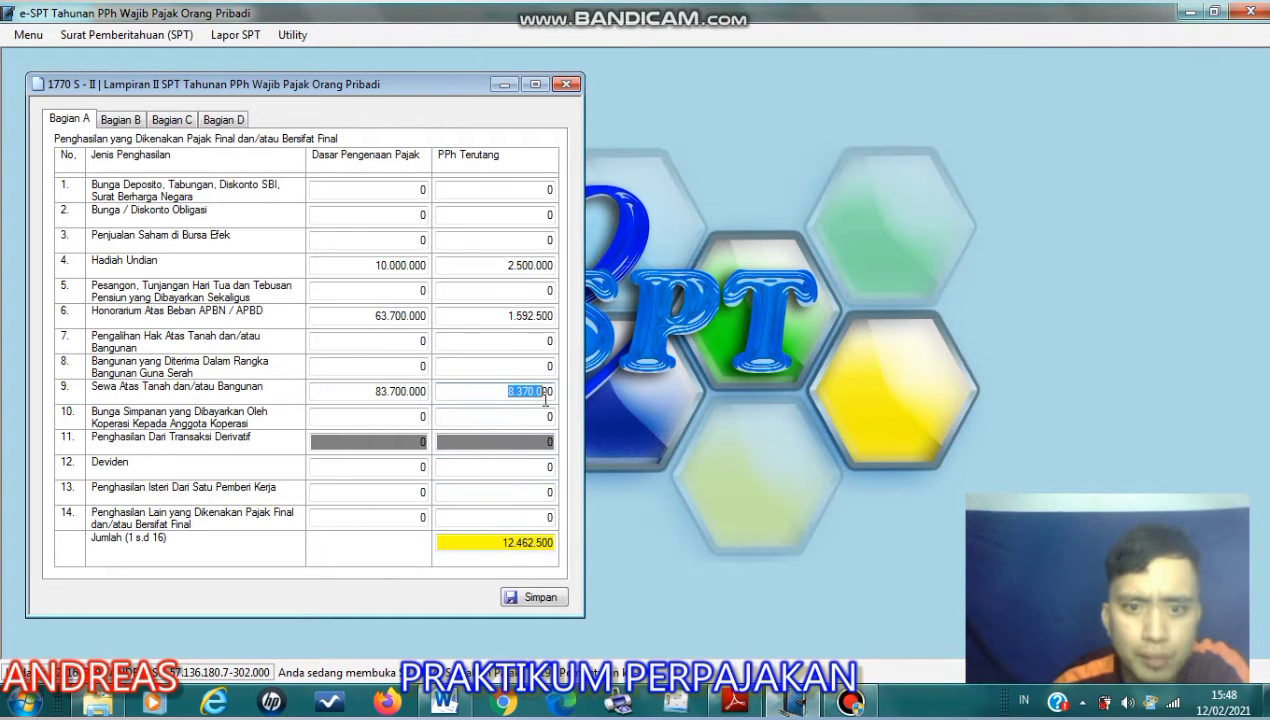
click(541, 417)
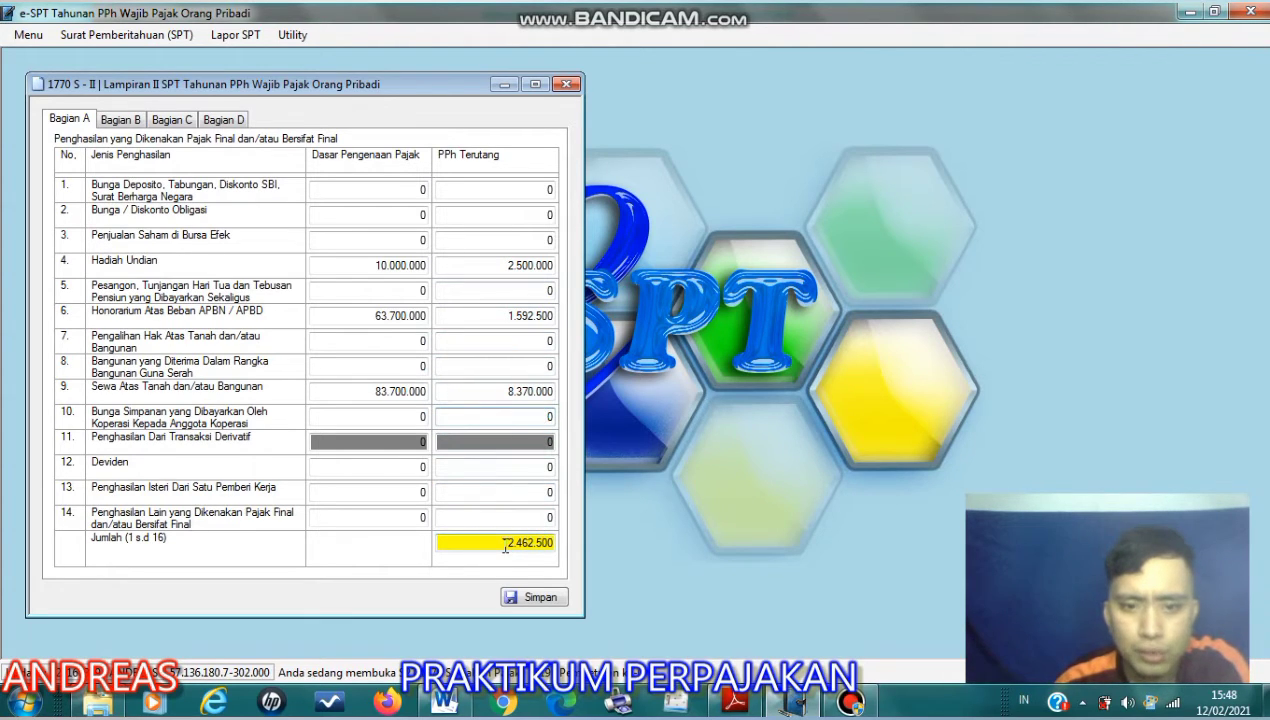
drag(505, 545, 543, 543)
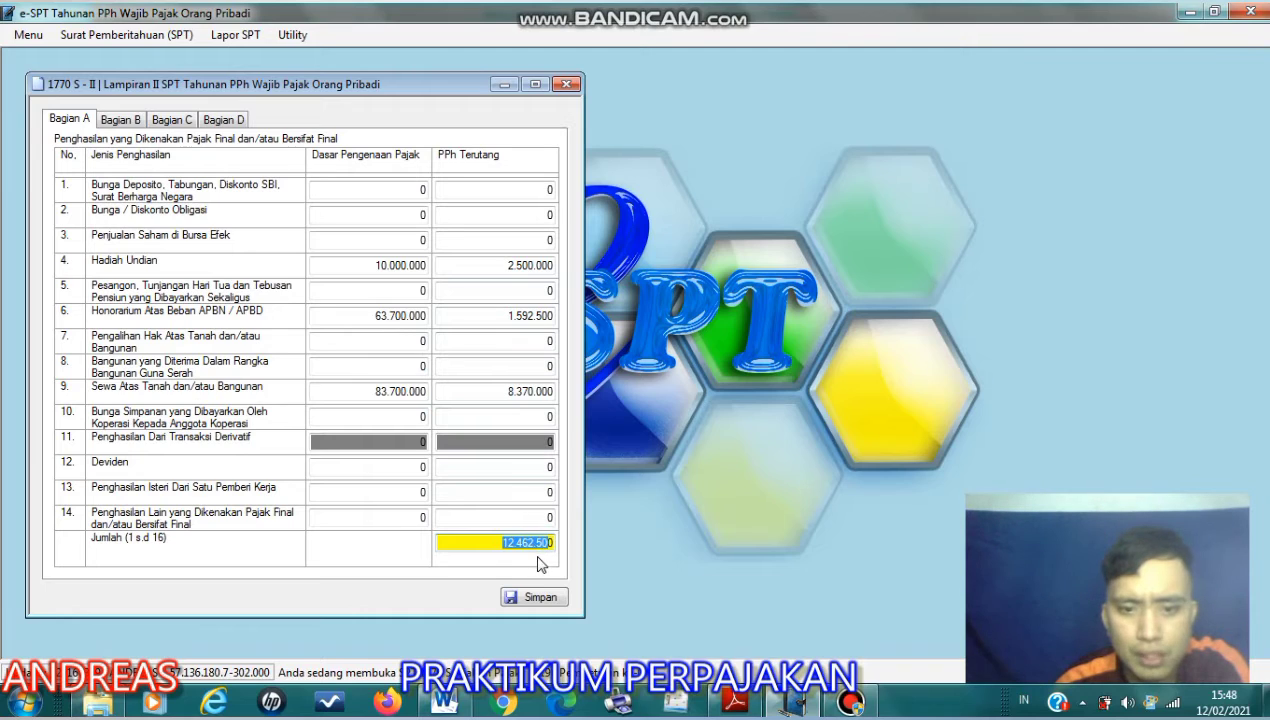
click(478, 542)
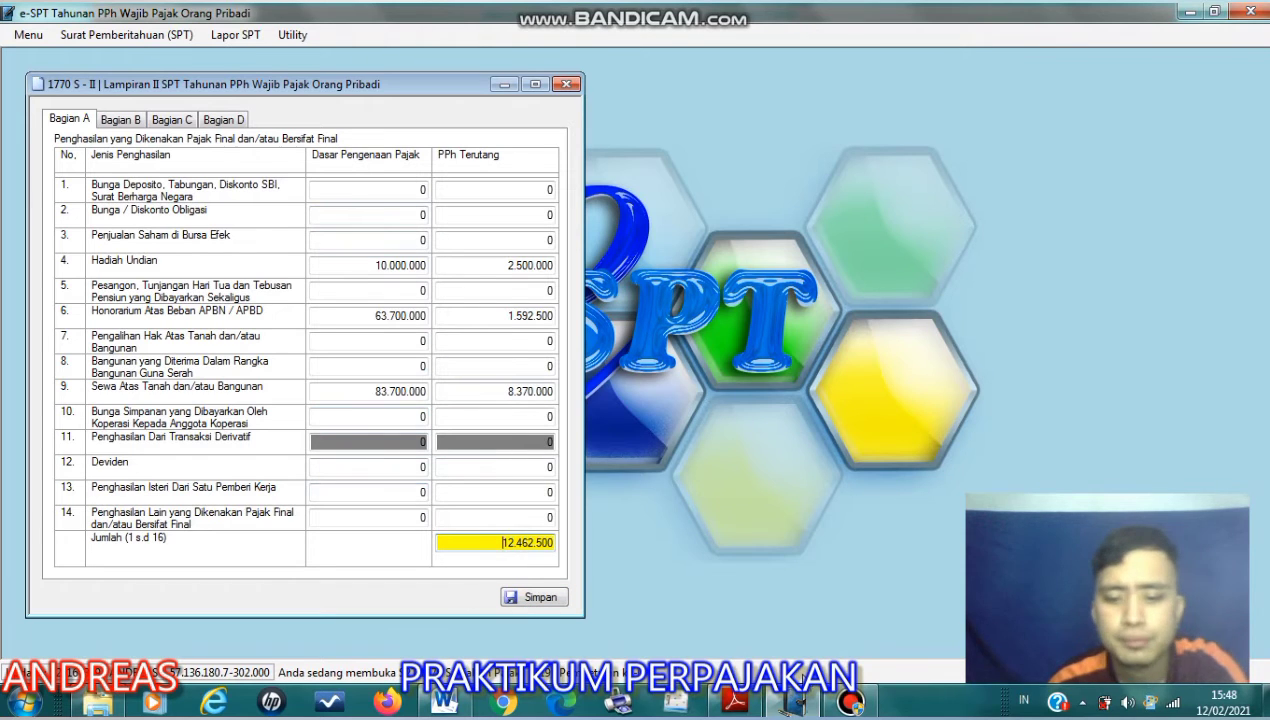
click(797, 703)
click(865, 68)
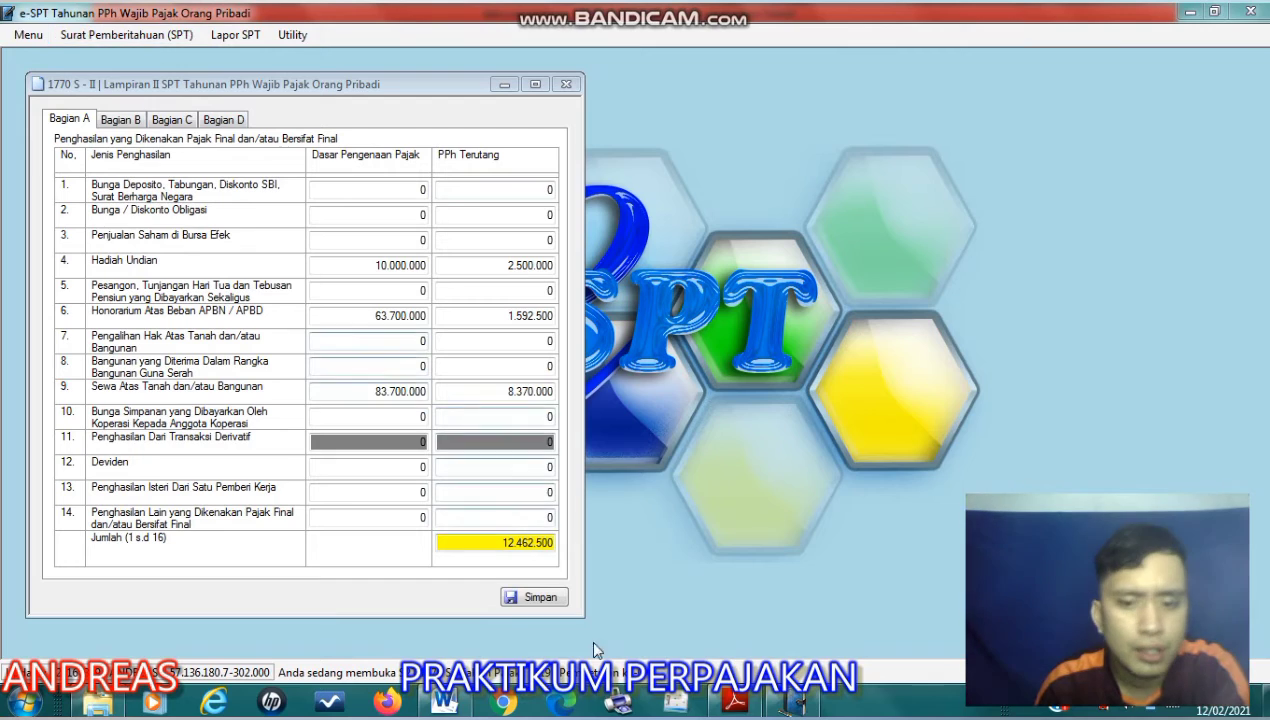
click(709, 704)
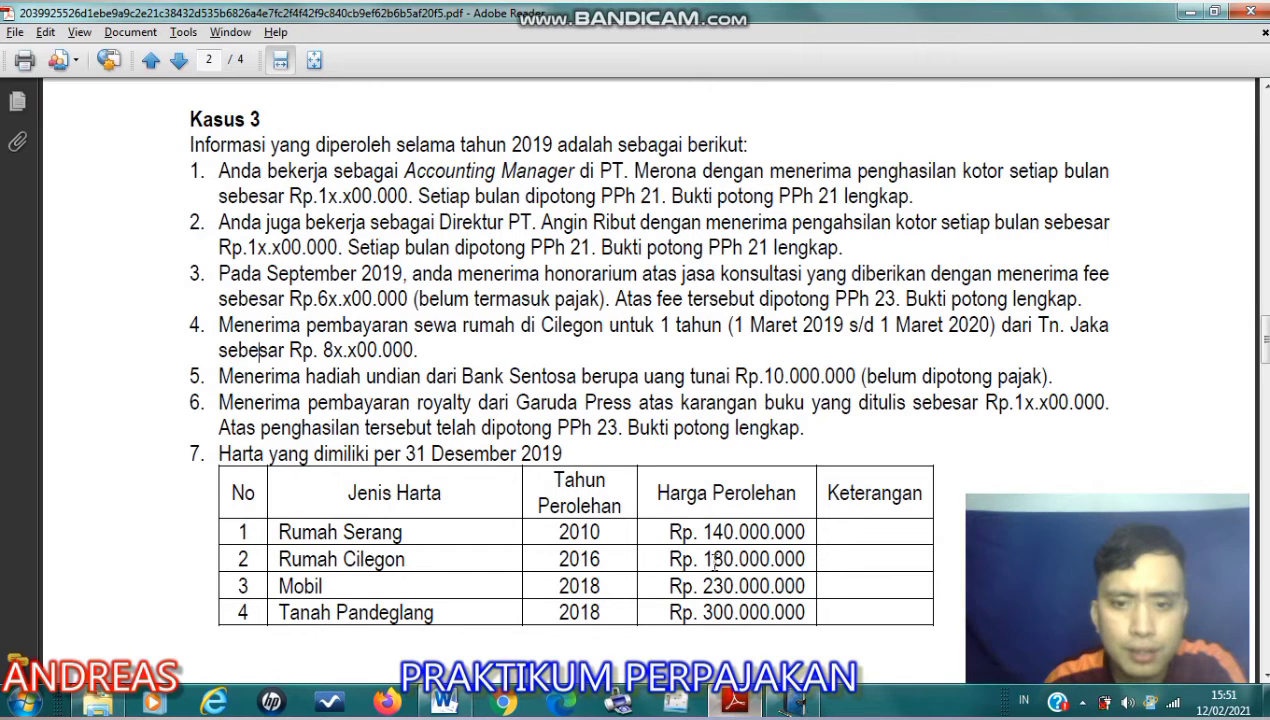
click(740, 700)
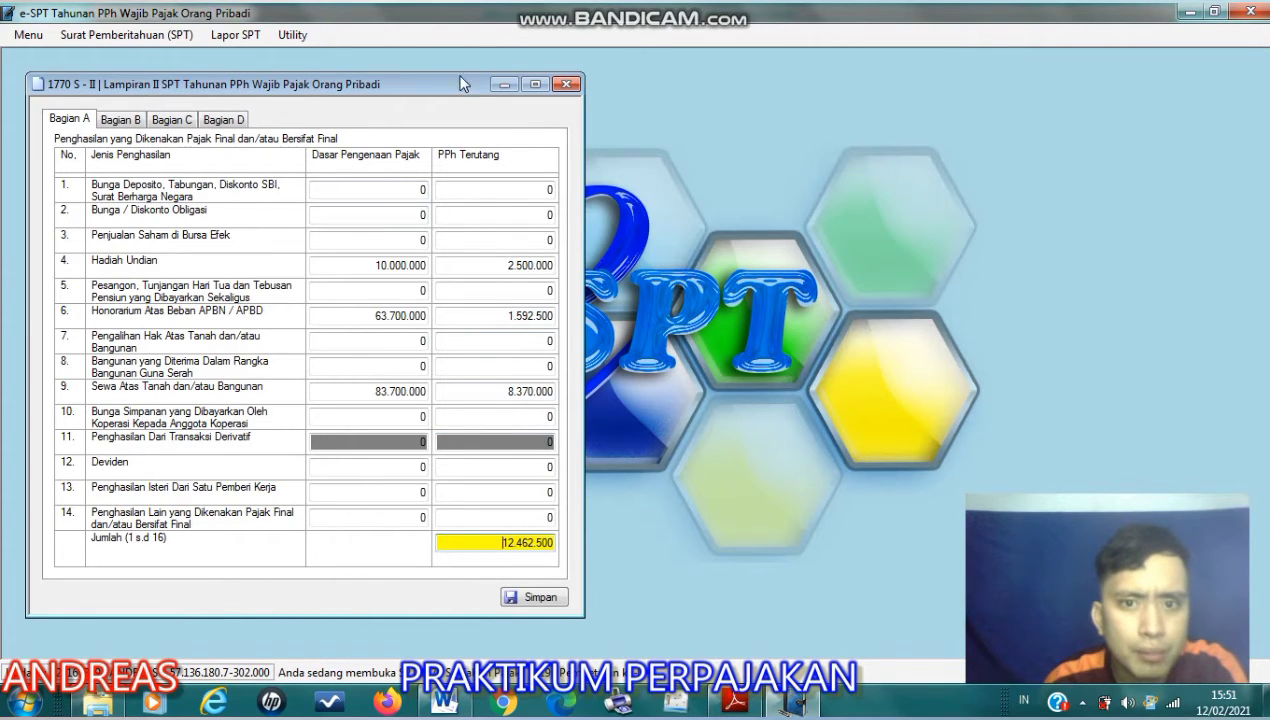
- Close Lampiran II and open Lampiran I of the 1770 S return
click(566, 84)
click(190, 44)
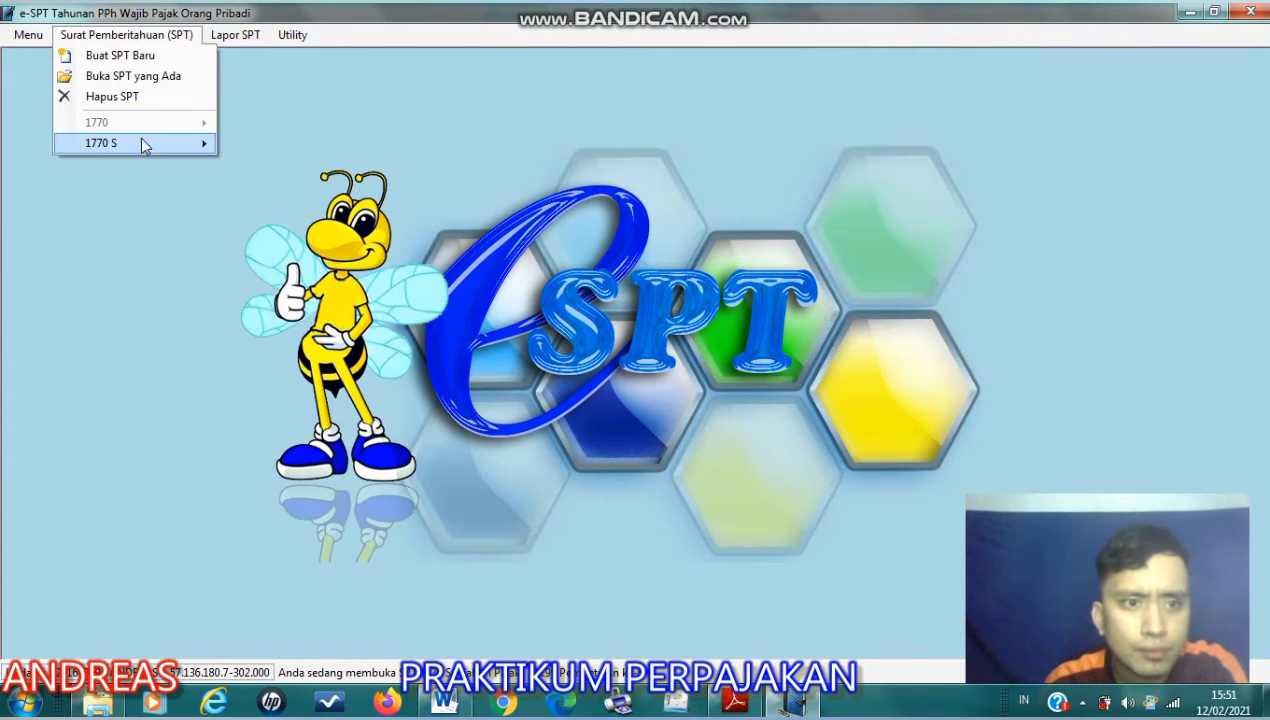
mouse_move(143, 141)
click(270, 148)
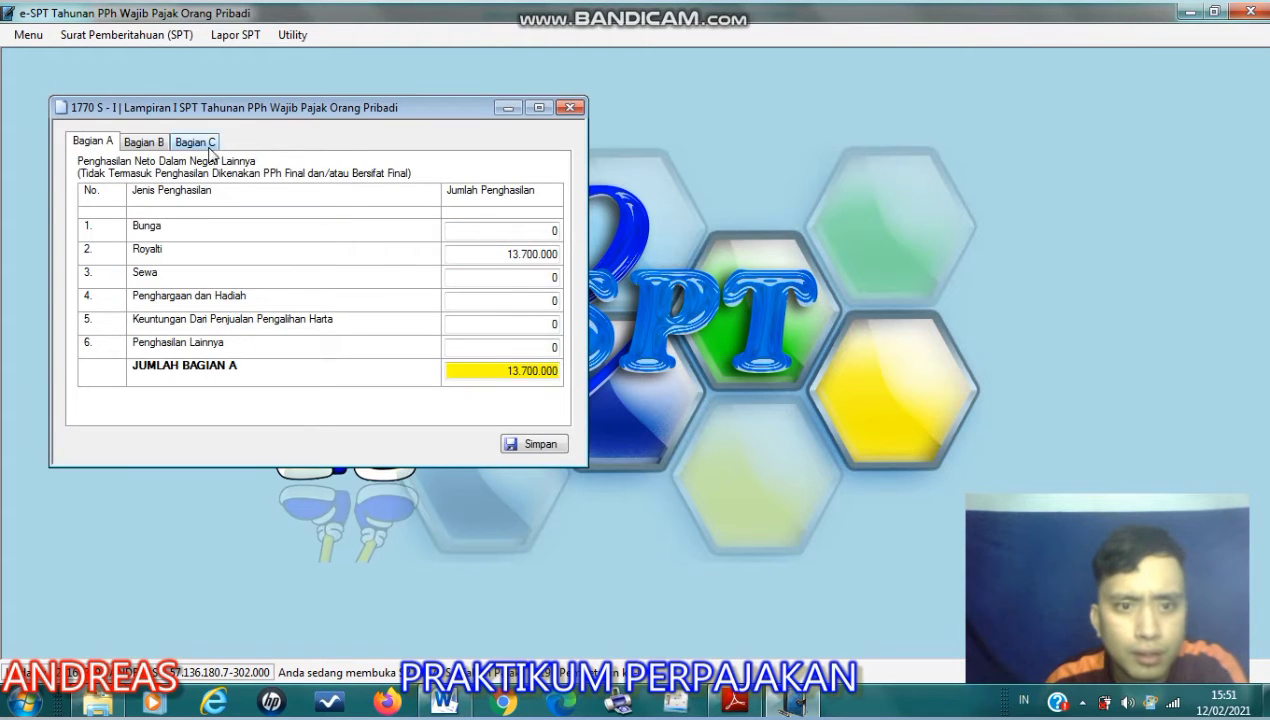
- Show Bagian C of Lampiran I and check the withholding list across to the Jumlah PPh yang Dipotong/Dipungut column
click(205, 145)
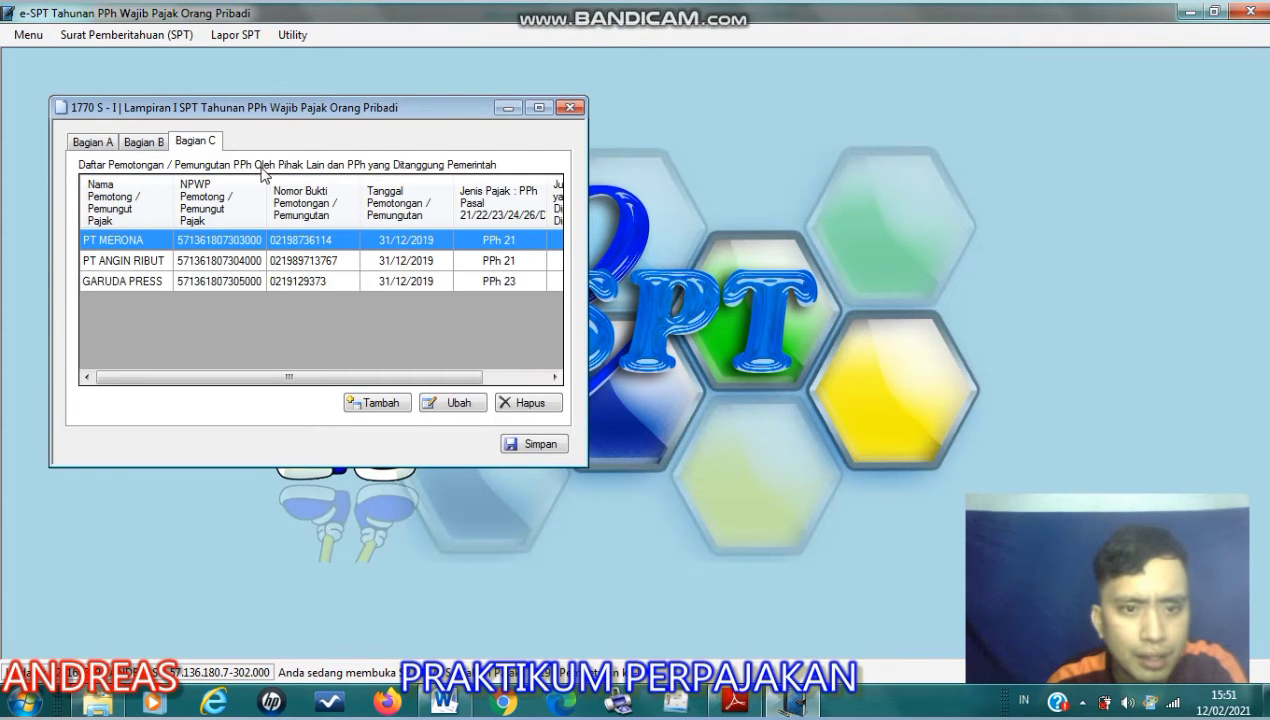
drag(372, 375, 514, 378)
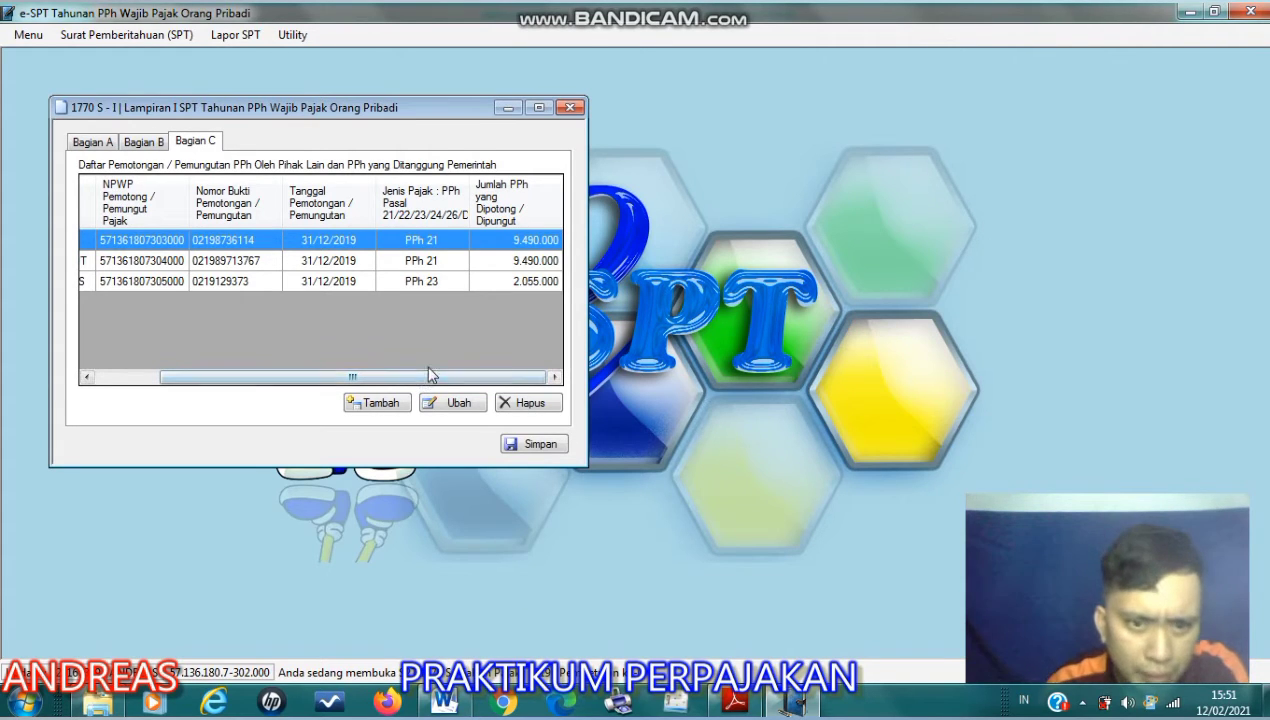
mouse_move(452, 380)
mouse_down()
mouse_move(363, 380)
mouse_move(468, 386)
mouse_up()
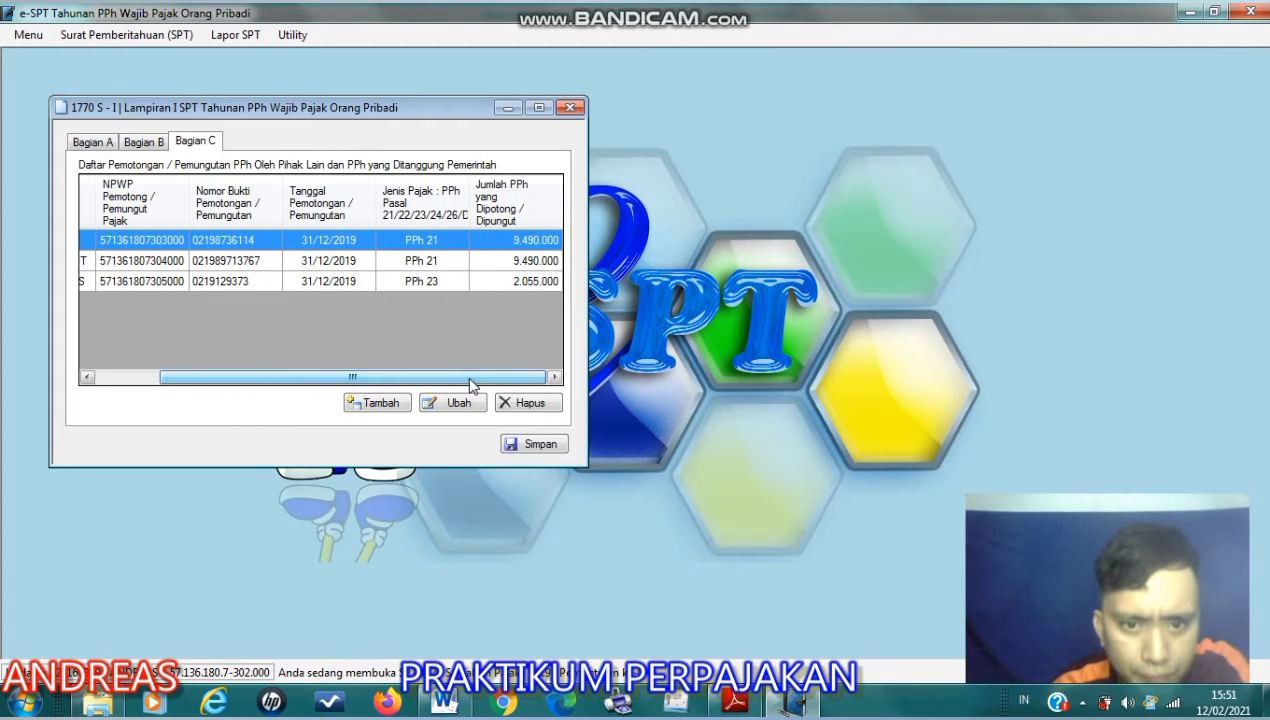
- Switch to the Word document and examine the salary tax calculations for PT Merona and PT Angin Ribut, highlighting PT Merona's Pph Terhutang amount
click(443, 703)
scroll(600, 440, up, 8)
scroll(606, 443, up, 8)
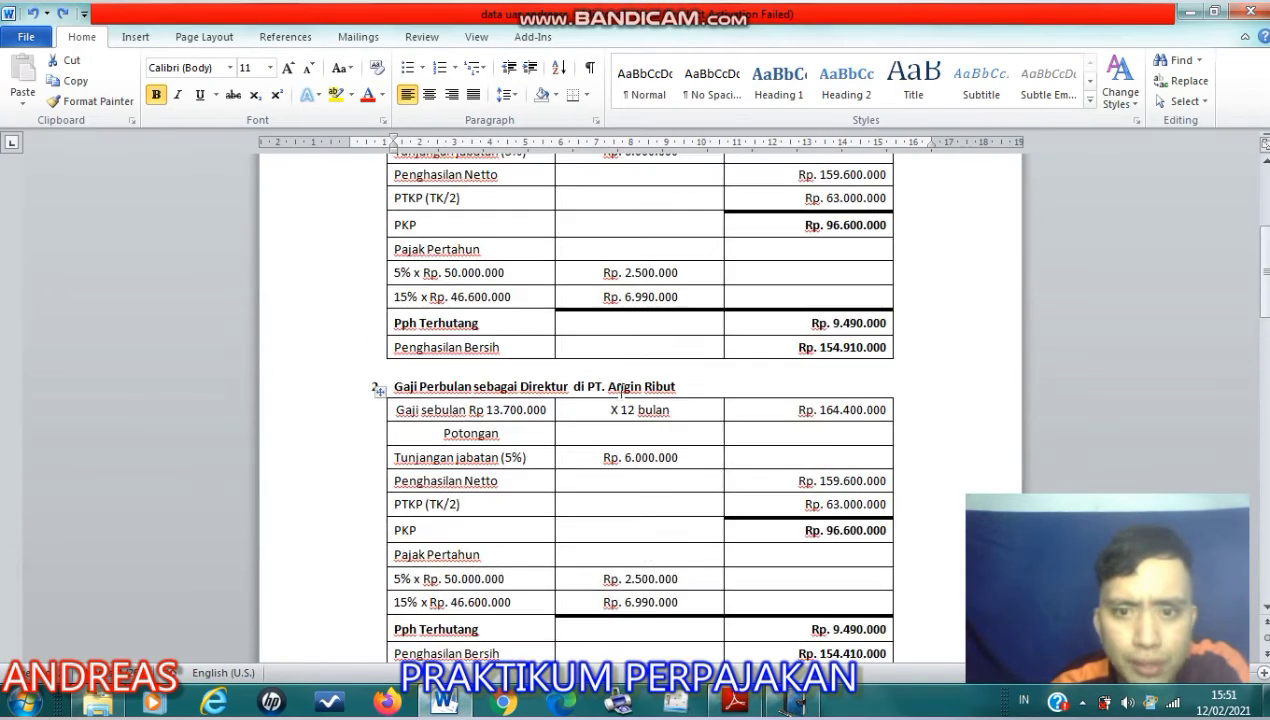
scroll(617, 362, down, 2)
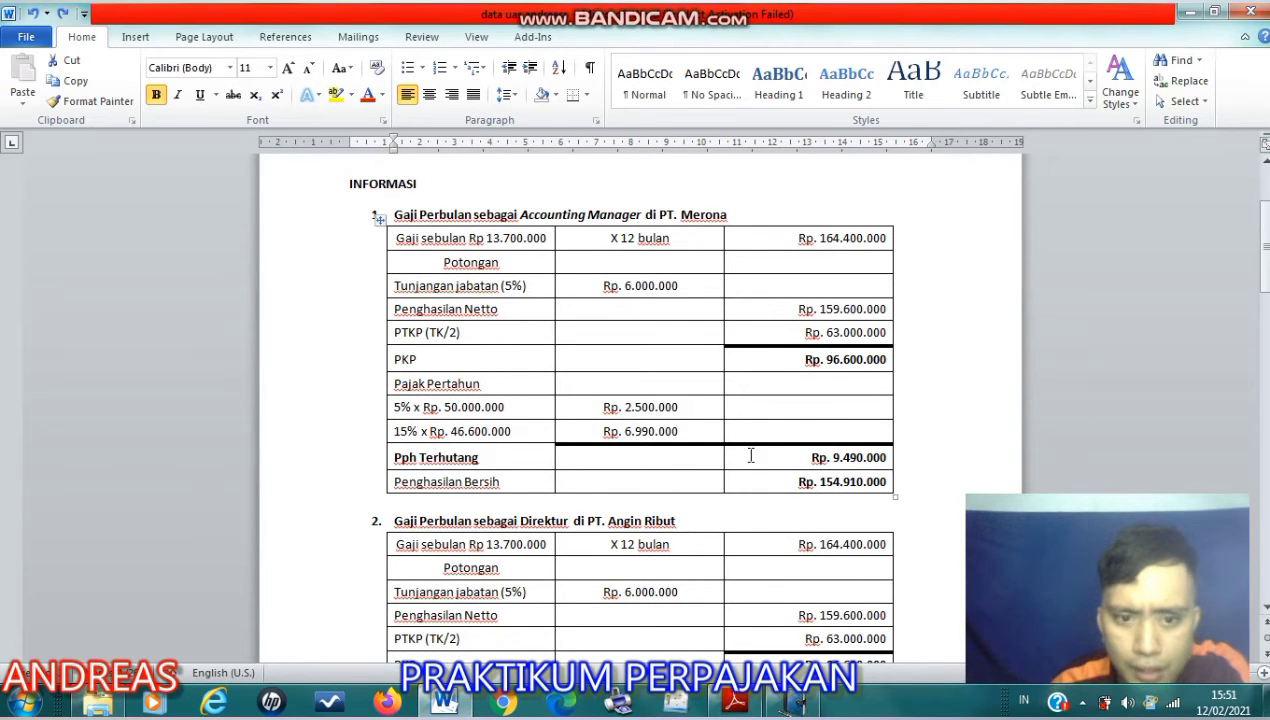
click(795, 458)
drag(873, 457, 887, 459)
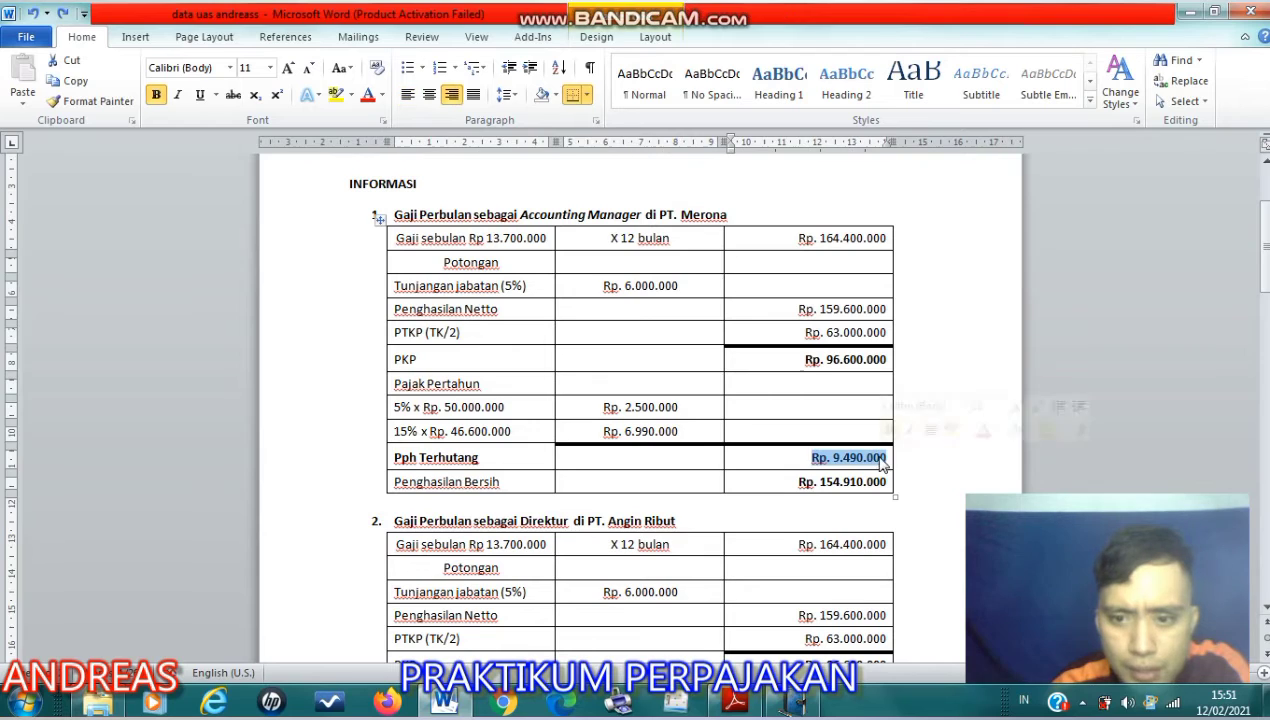
click(627, 411)
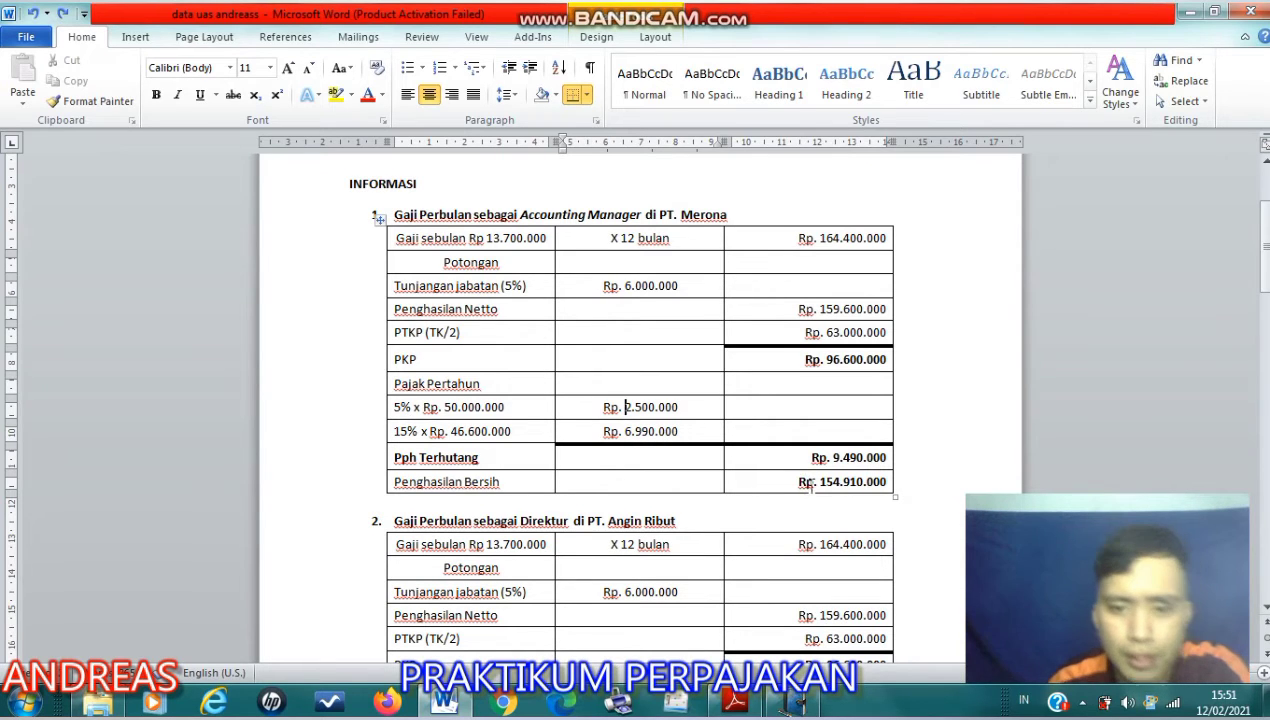
scroll(700, 485, down, 2)
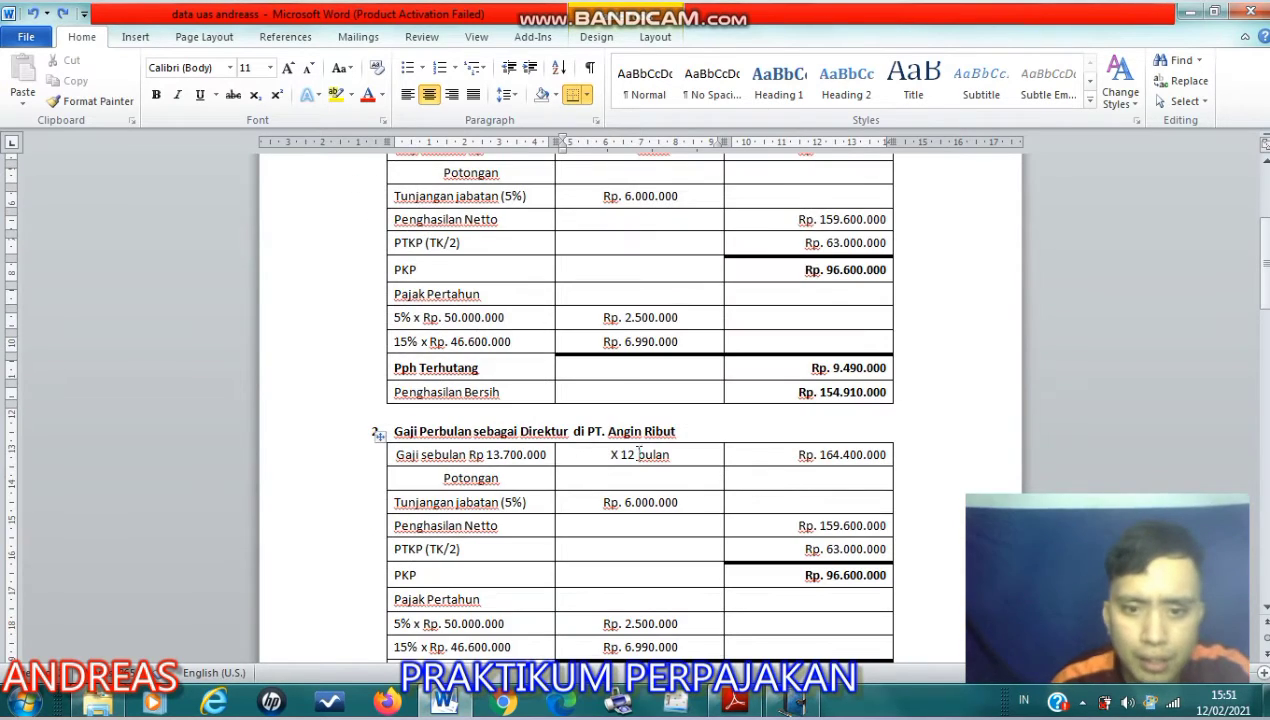
scroll(660, 431, down, 2)
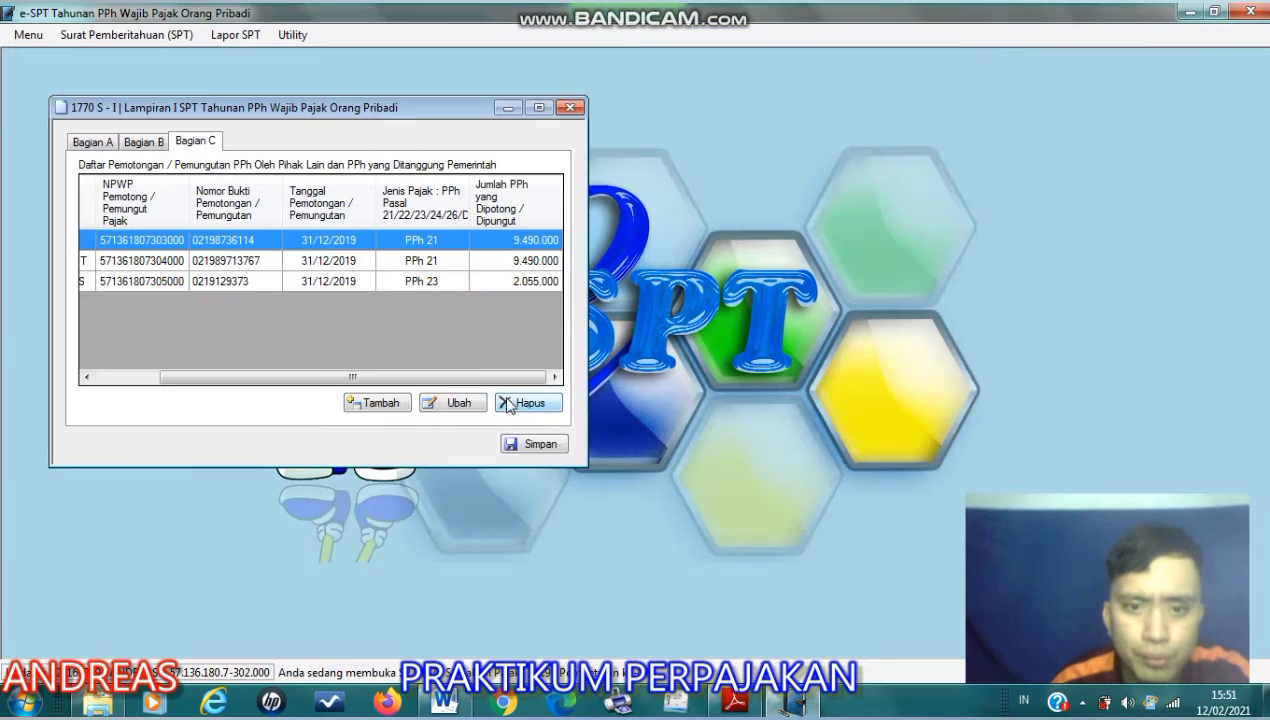
- In e-SPT, open a blank withholding record form from Bagian C, review its fields from NPWP to Jenis Pajak, and close it without saving
click(376, 402)
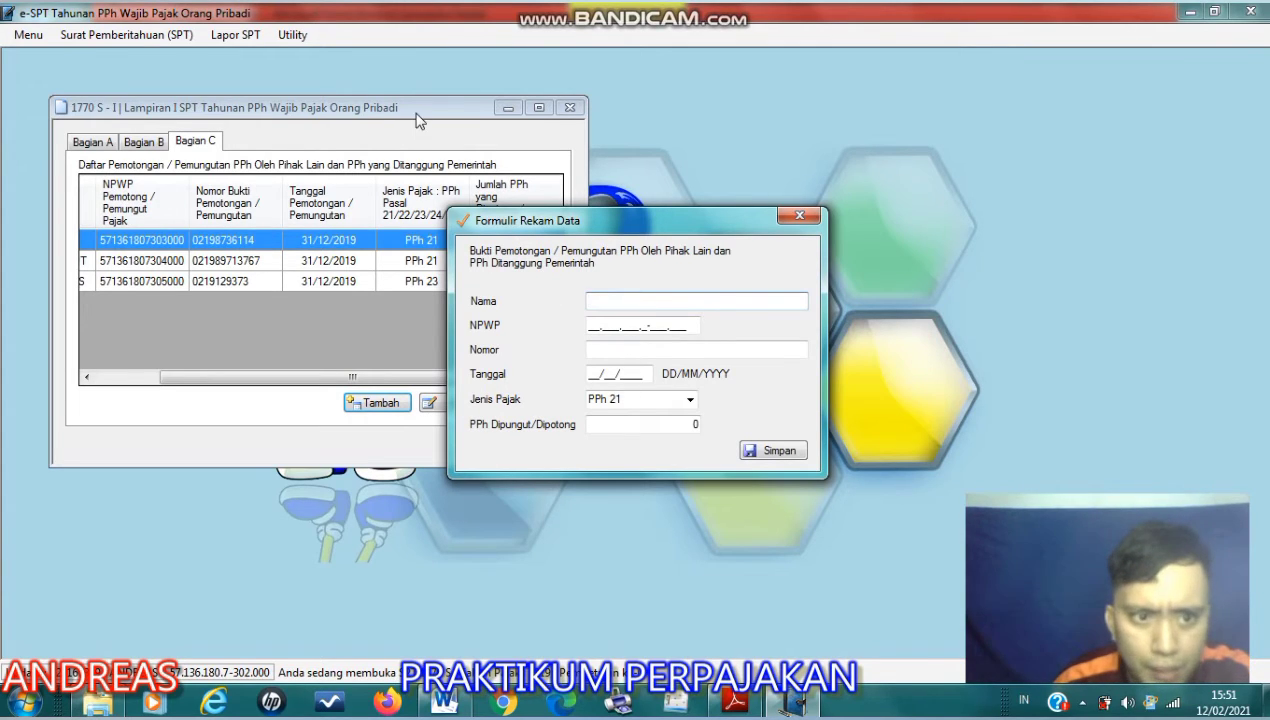
click(306, 377)
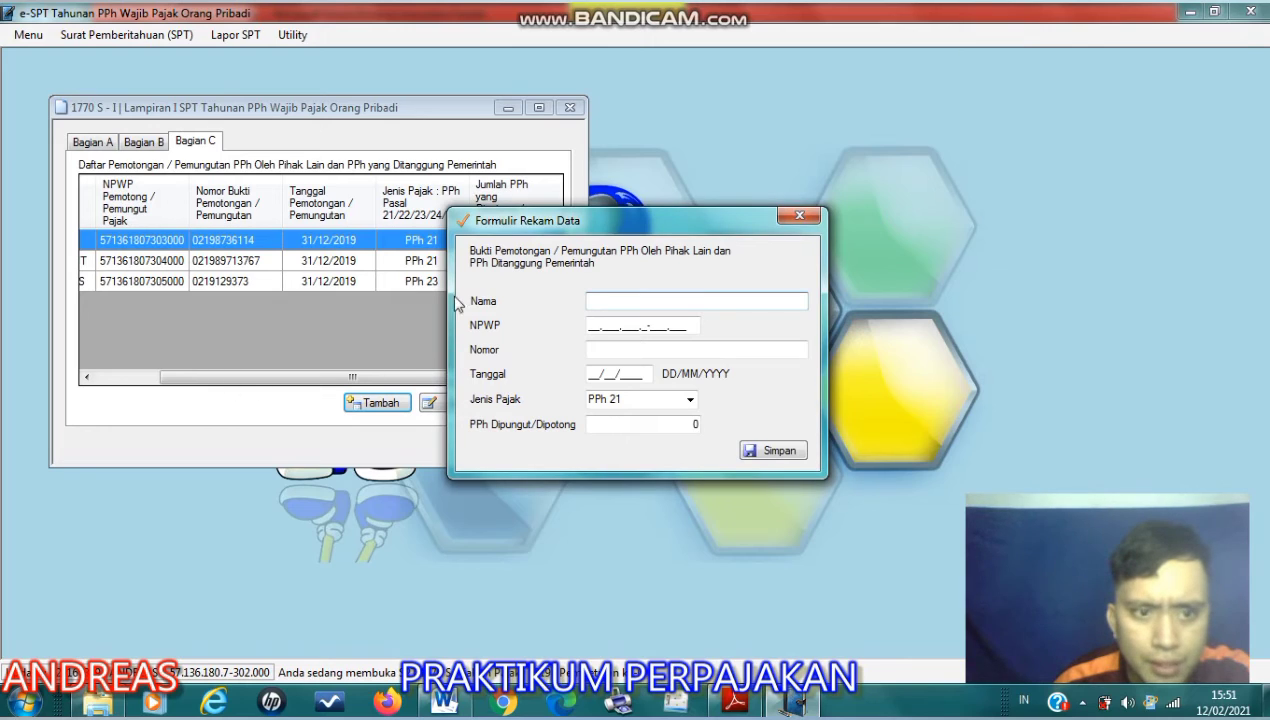
click(618, 325)
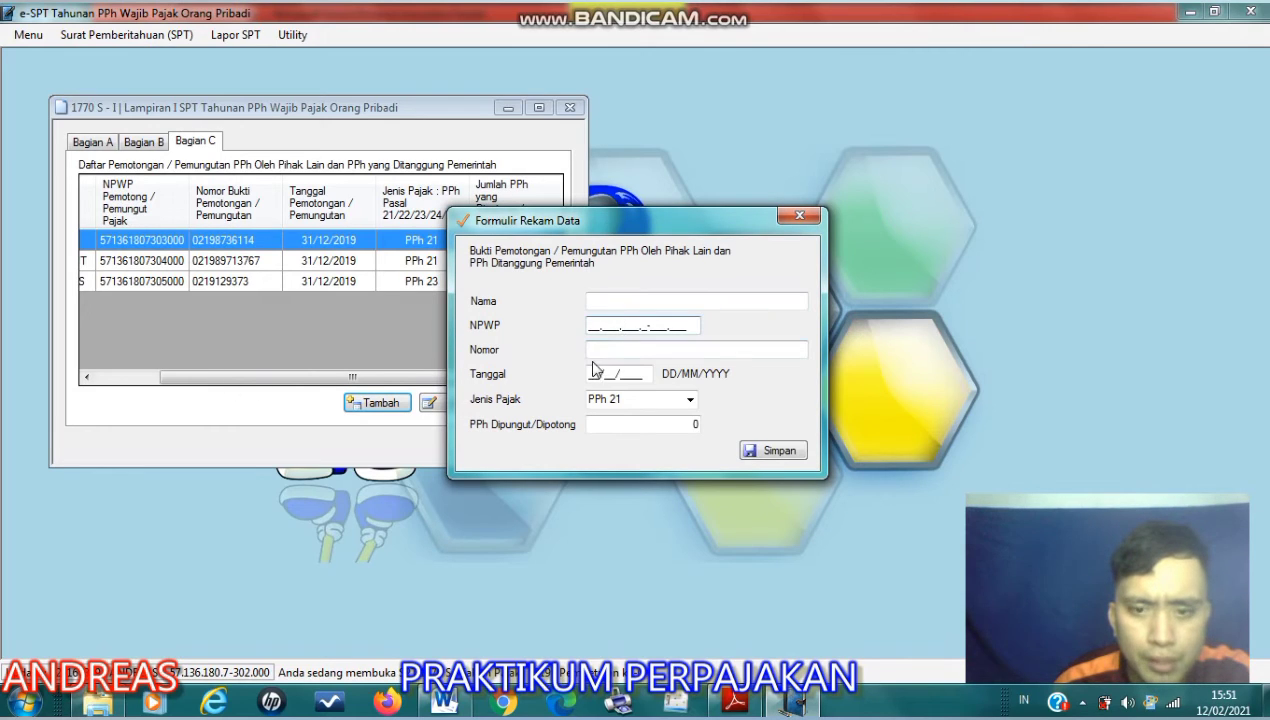
click(598, 354)
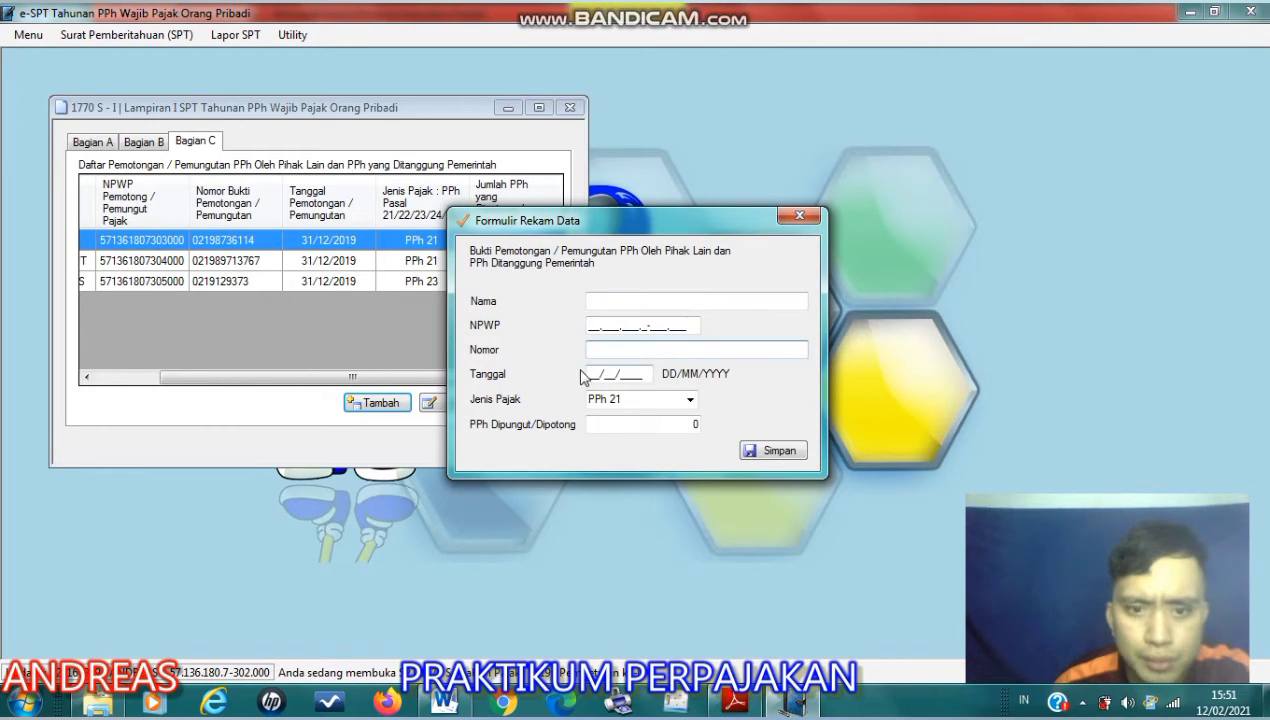
click(632, 374)
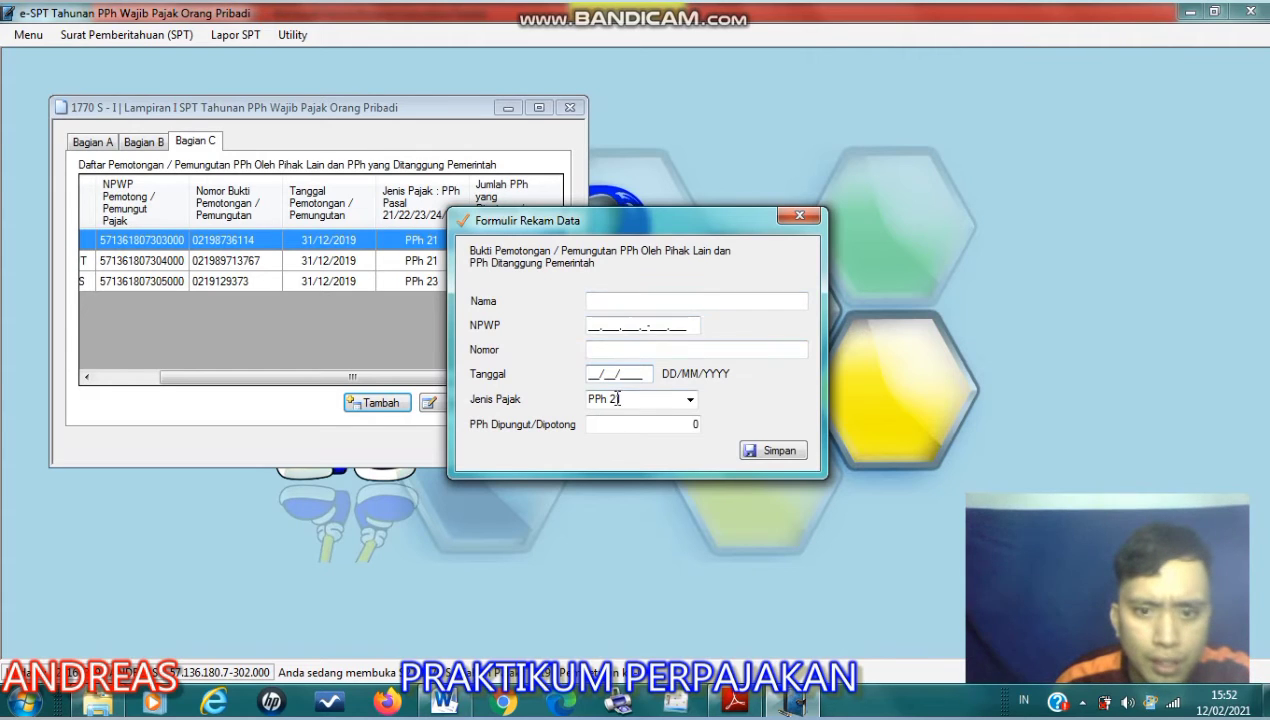
click(690, 402)
click(690, 402)
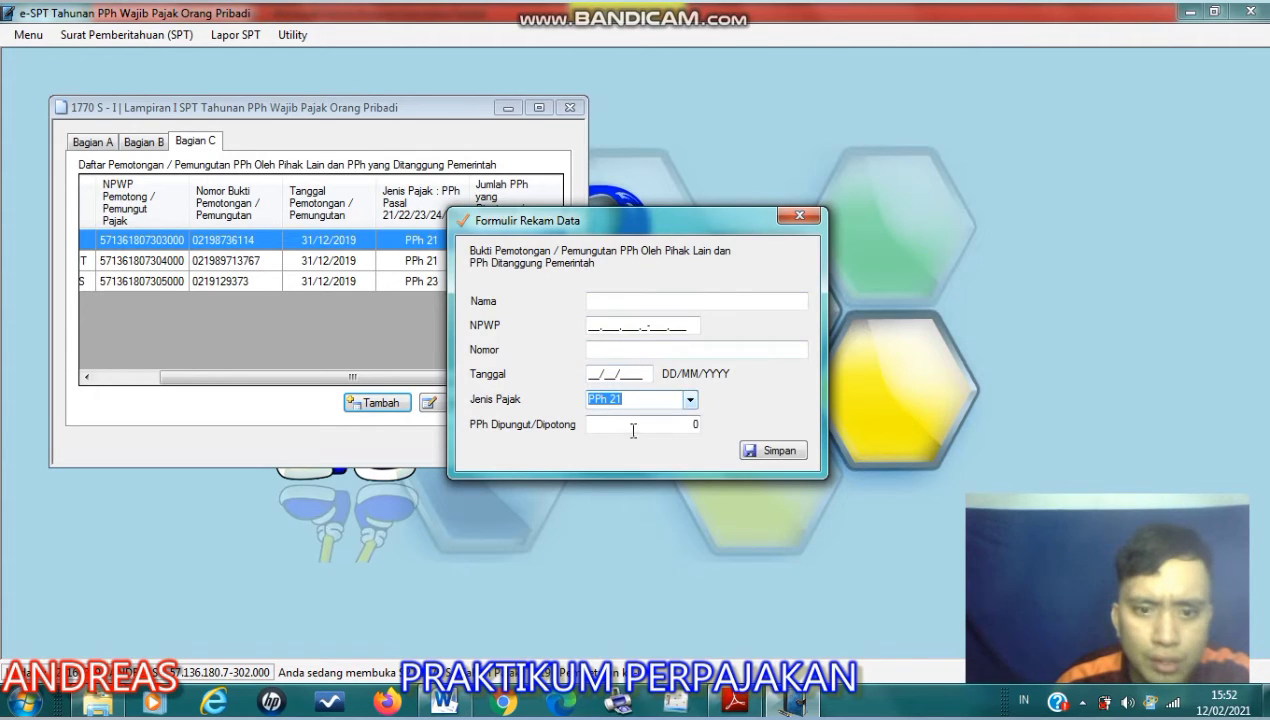
drag(662, 220, 566, 322)
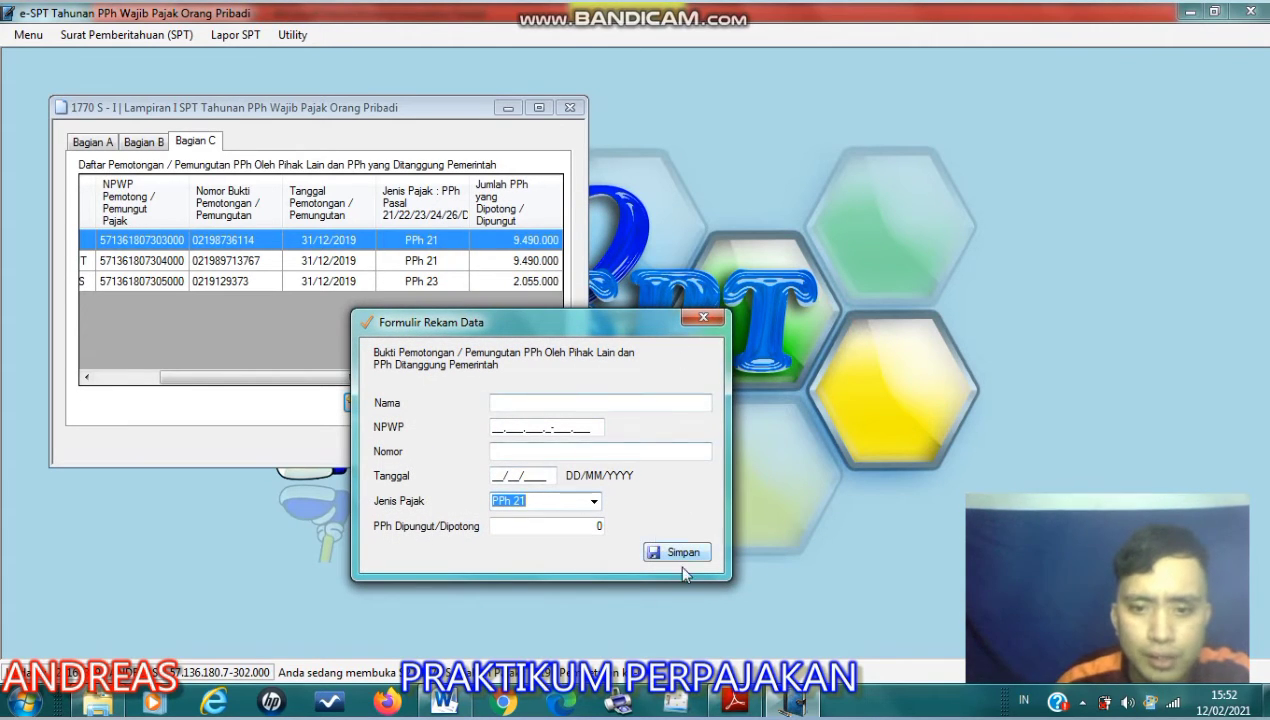
click(703, 317)
- Check the withholder names in Bagian C and consult item 6 in the Word document, highlighting the Garuda Press royalty text
drag(351, 104, 450, 85)
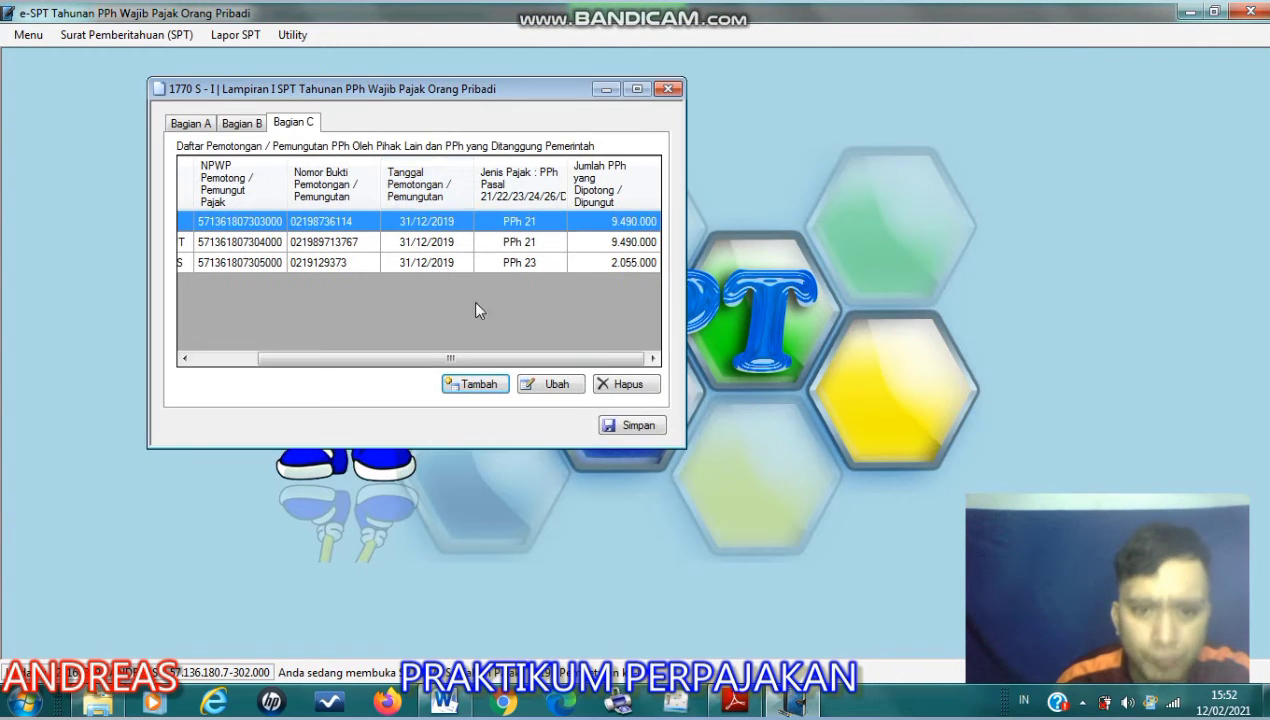
drag(362, 358, 293, 358)
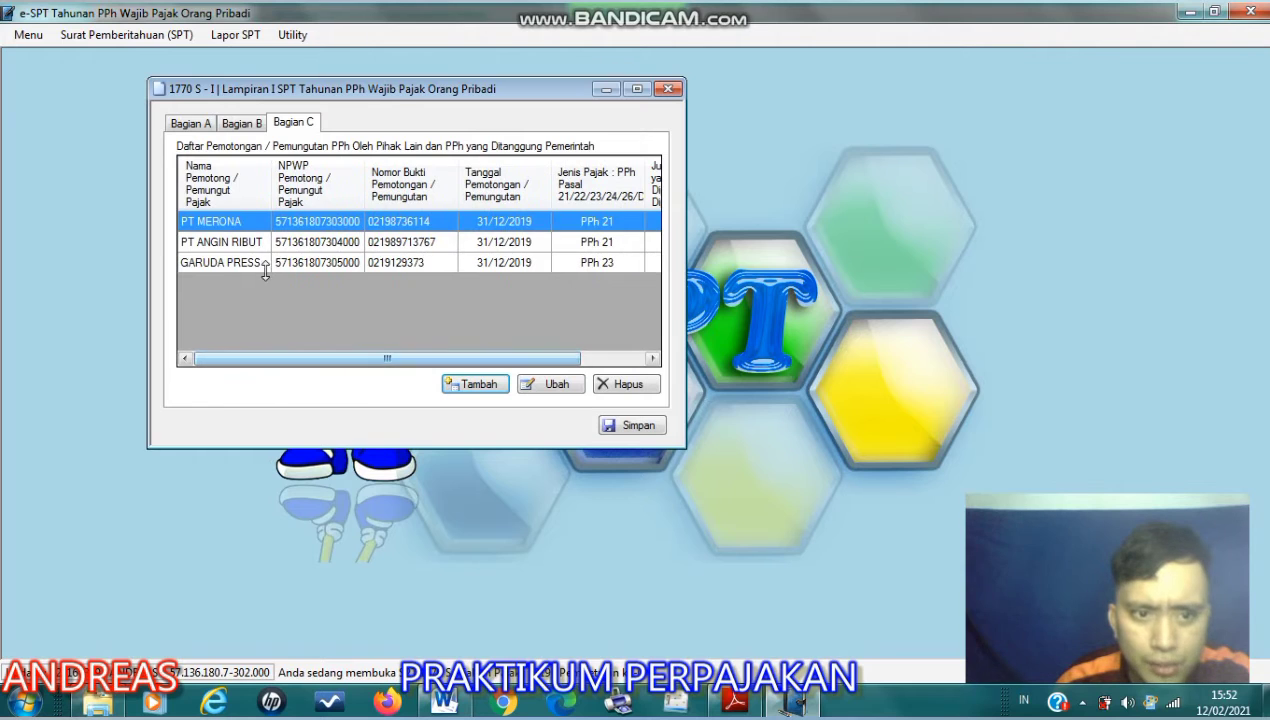
key(alt+Tab)
scroll(602, 460, down, 5)
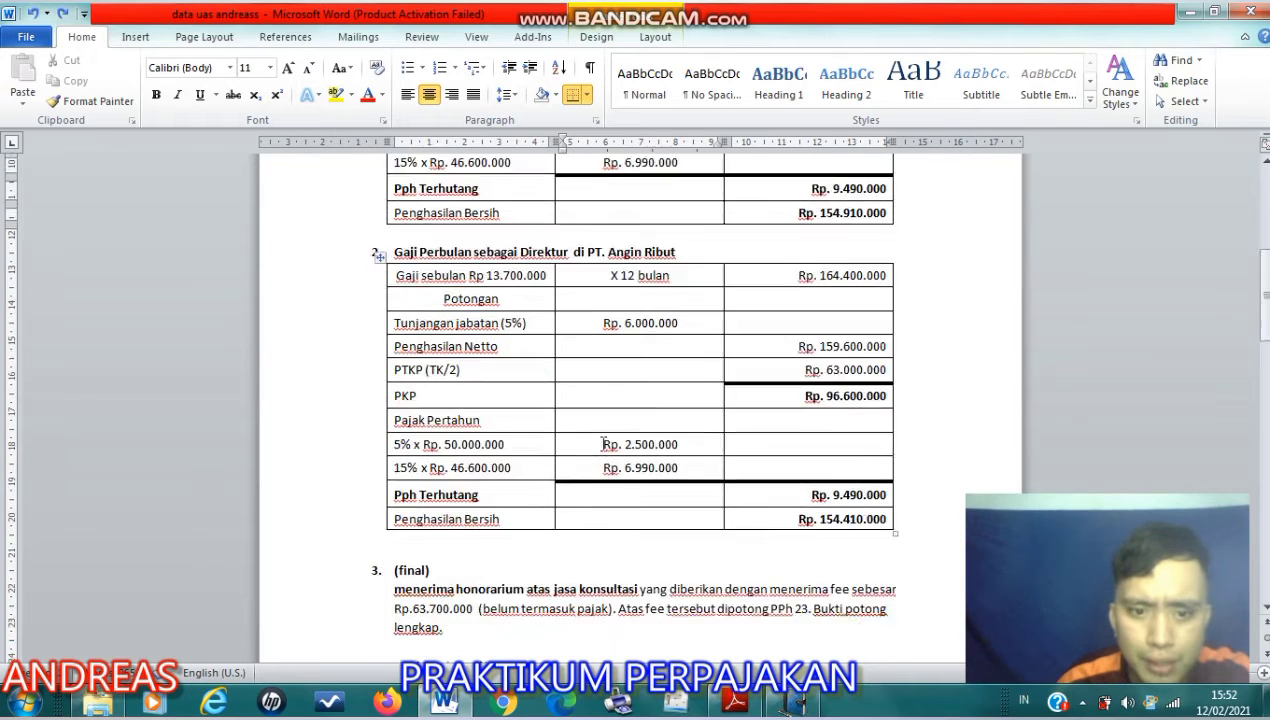
scroll(607, 447, down, 15)
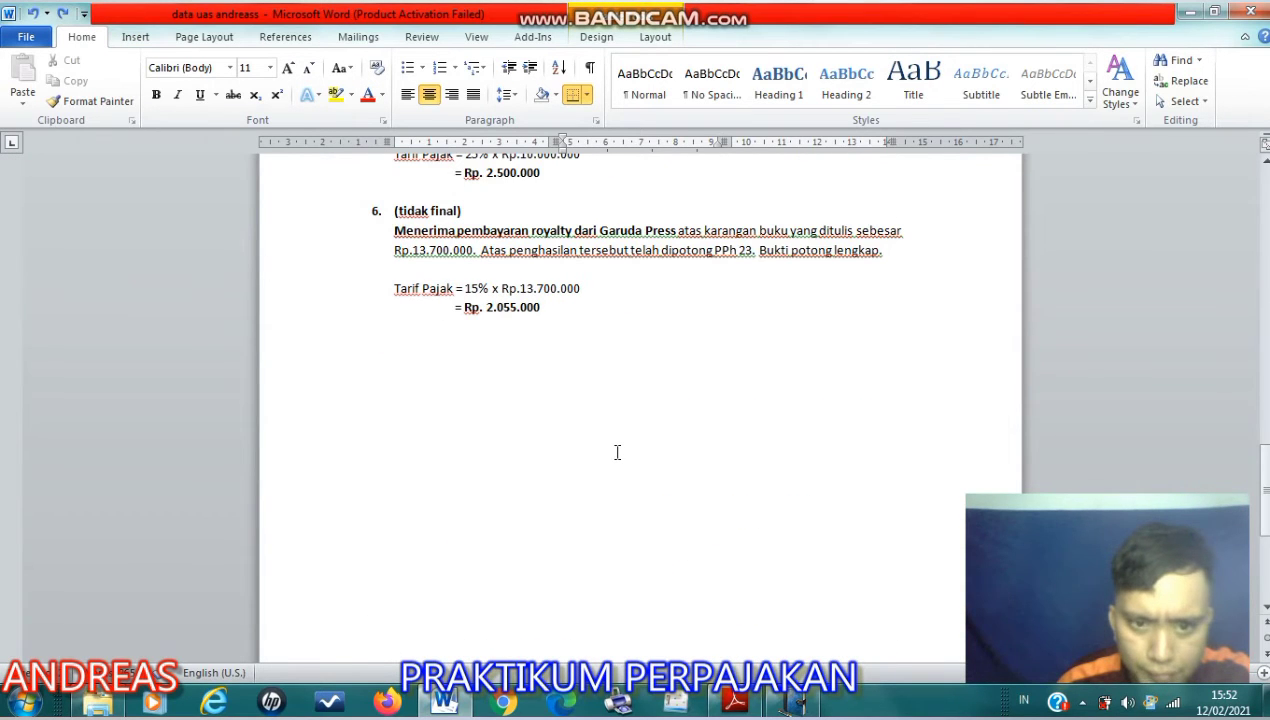
scroll(610, 445, up, 3)
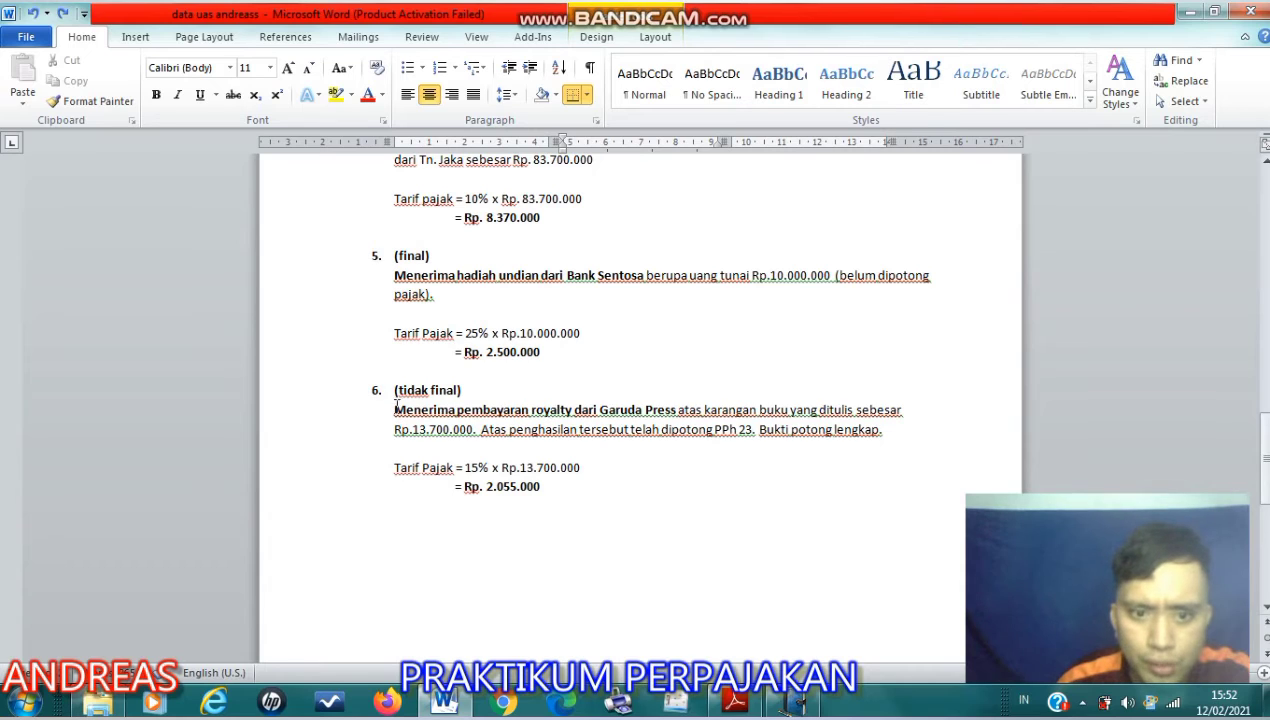
drag(396, 409, 642, 410)
click(643, 458)
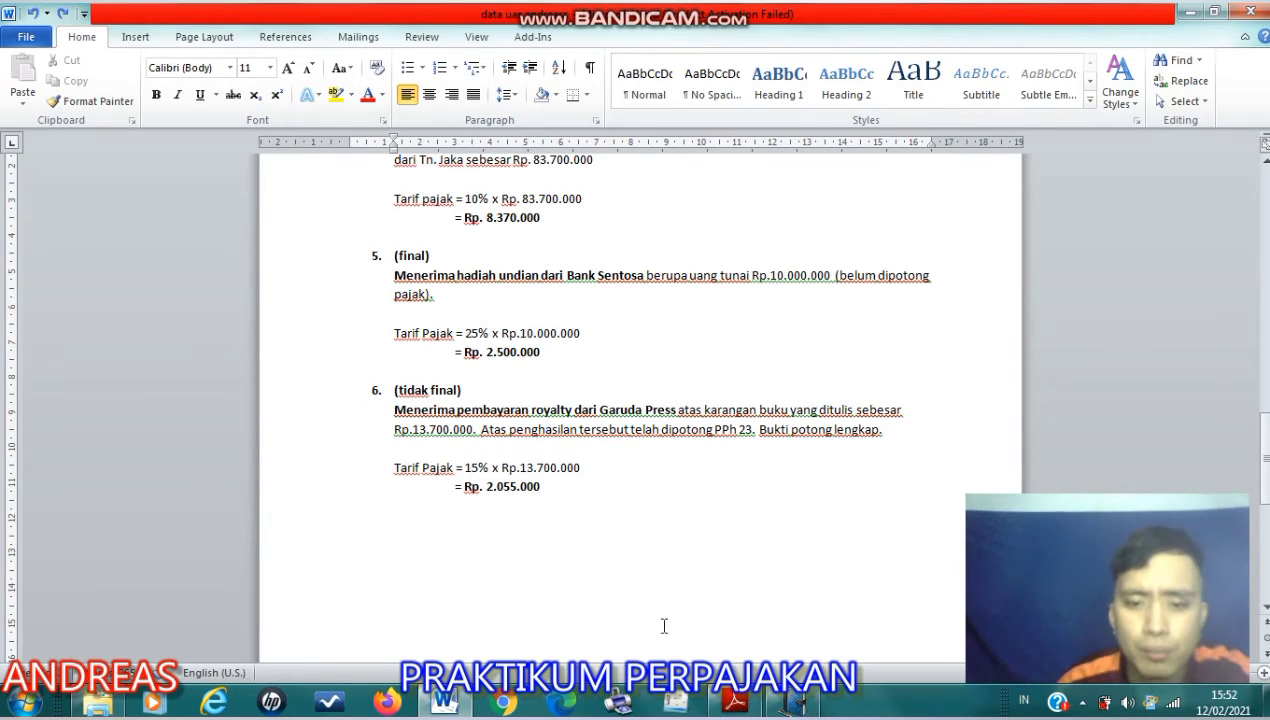
- Switch to Adobe Reader and examine item 6 of Kasus 3, highlighting the sentence about the Garuda Press royalty payment
click(733, 700)
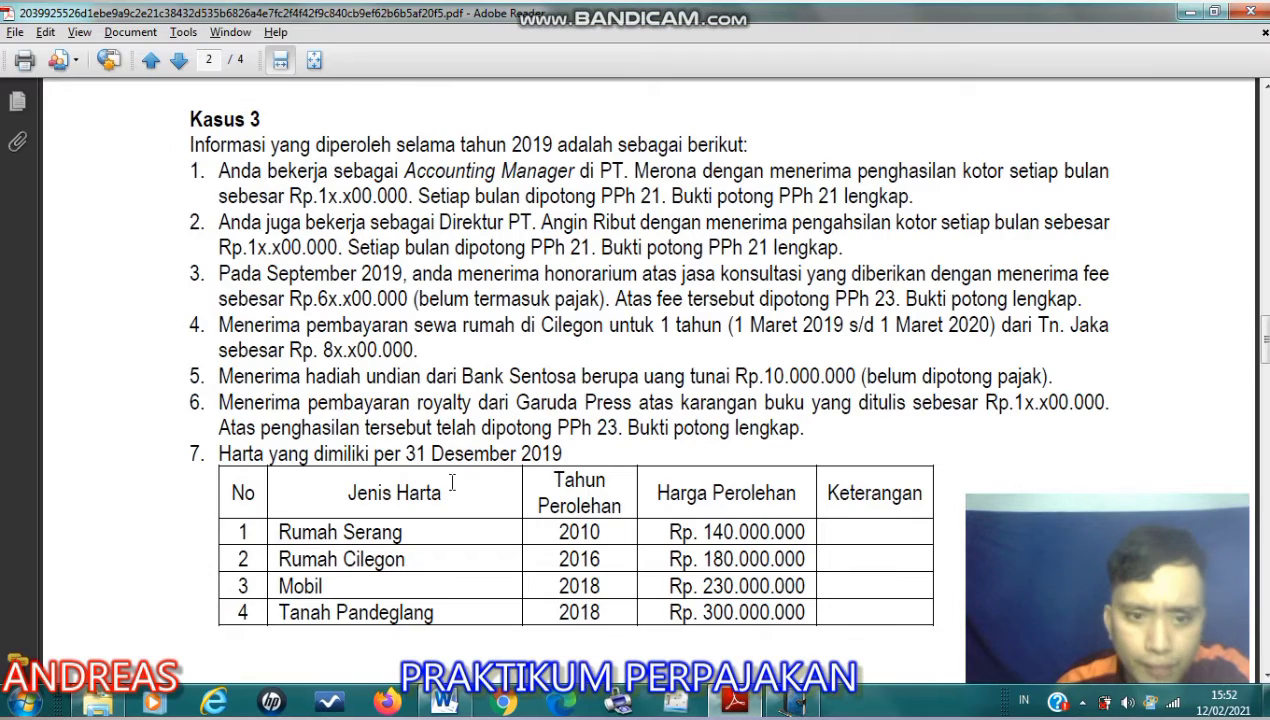
drag(220, 405, 1076, 412)
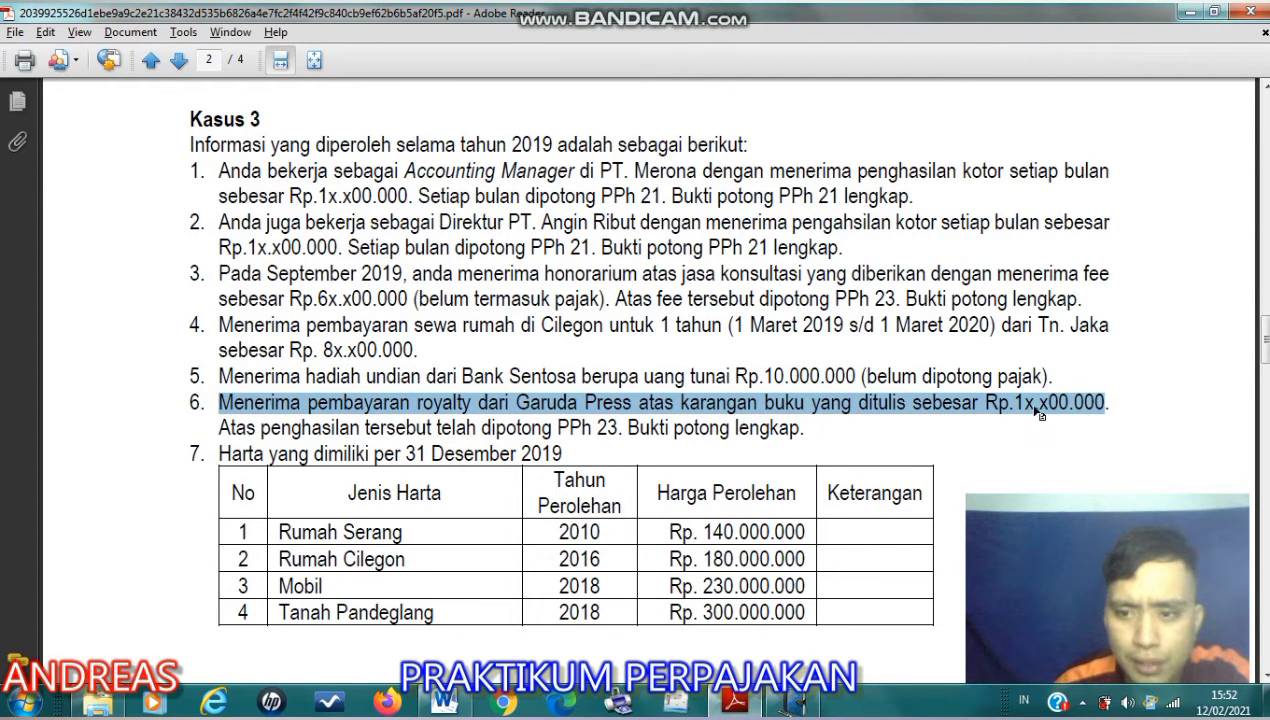
click(1031, 405)
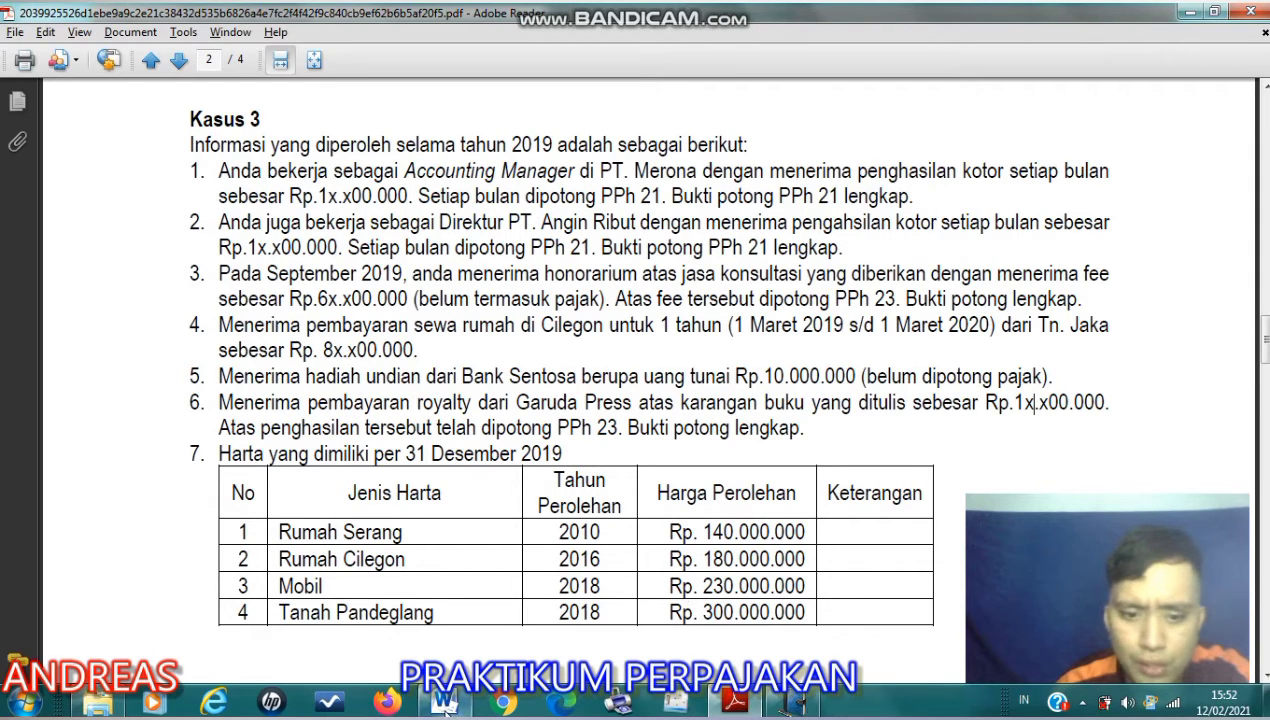
- Return to the Word document and examine the royalty tax calculation in item 6, highlighting its 15% rate
mouse_move(445, 706)
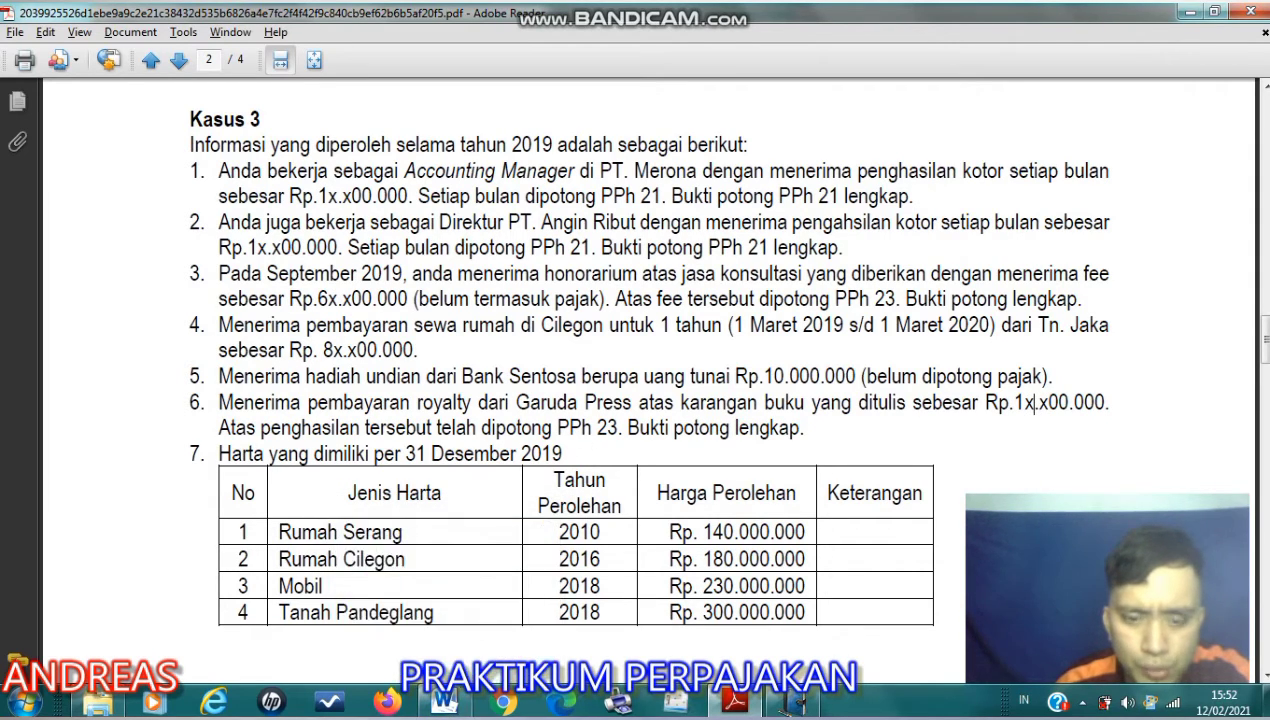
click(445, 704)
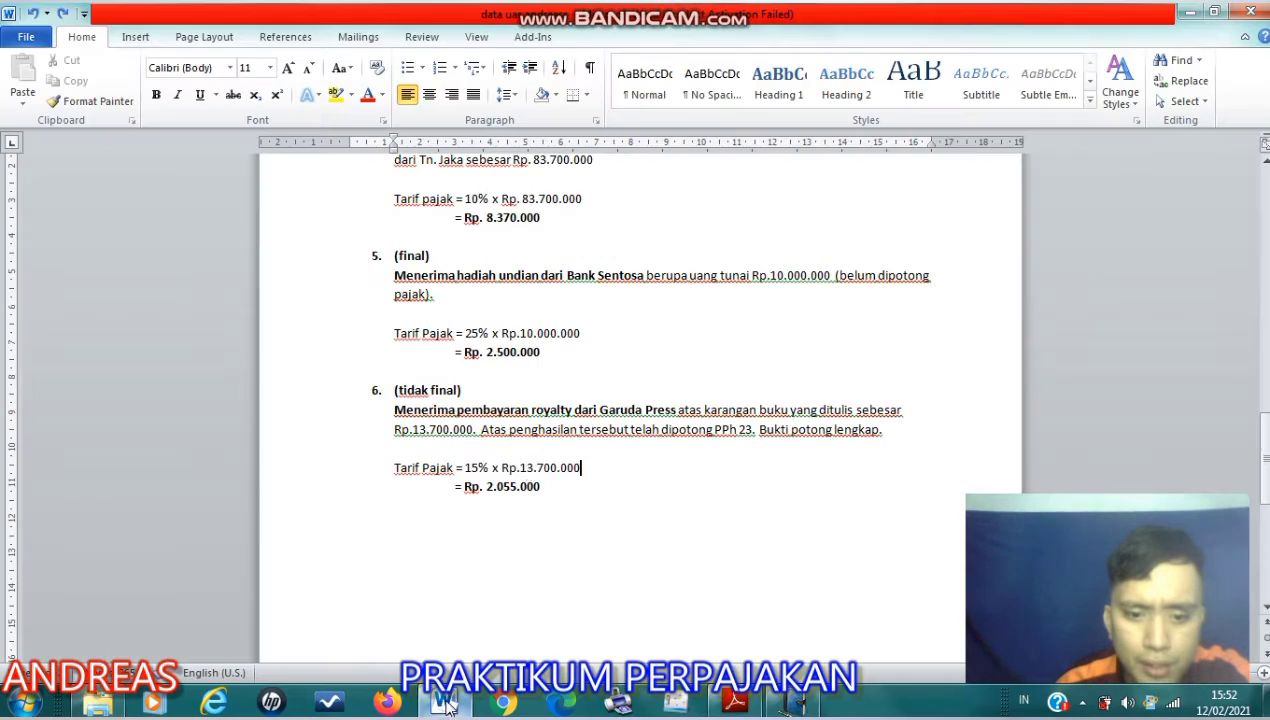
double_click(467, 468)
click(597, 467)
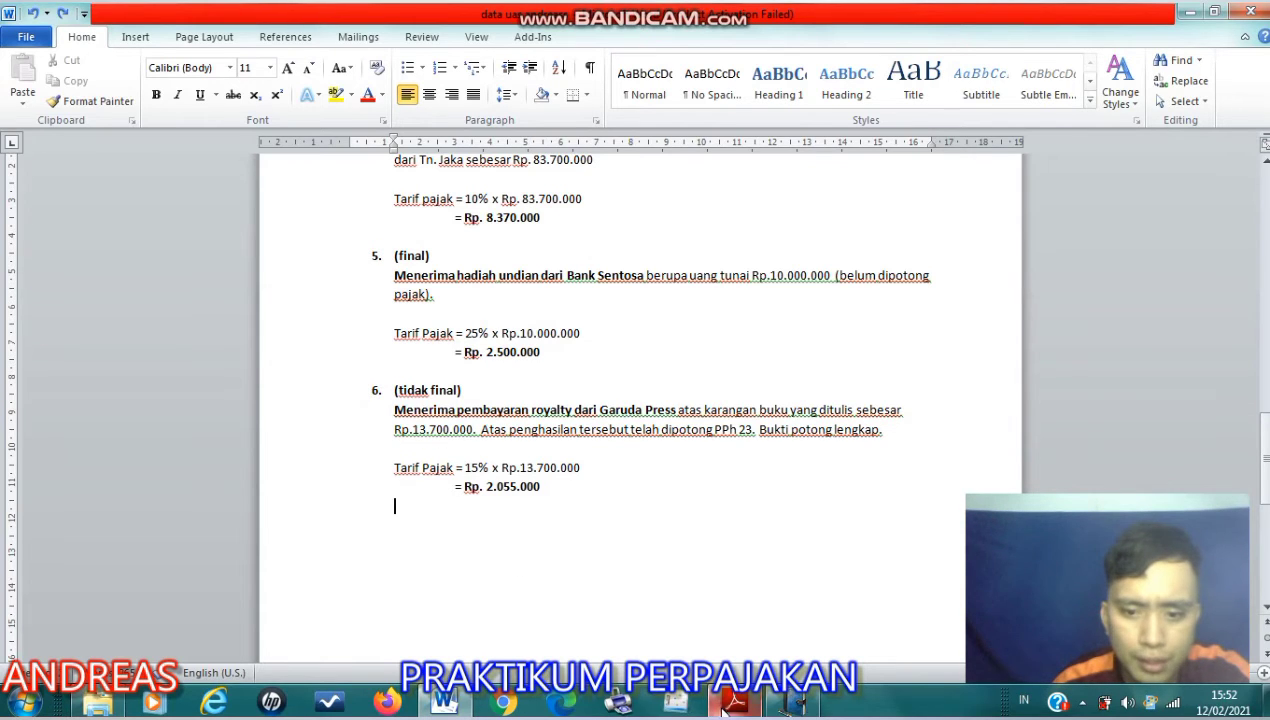
- Switch to e-SPT and check the Garuda Press row in Bagian C, including its PPh 23 amount withheld
click(790, 703)
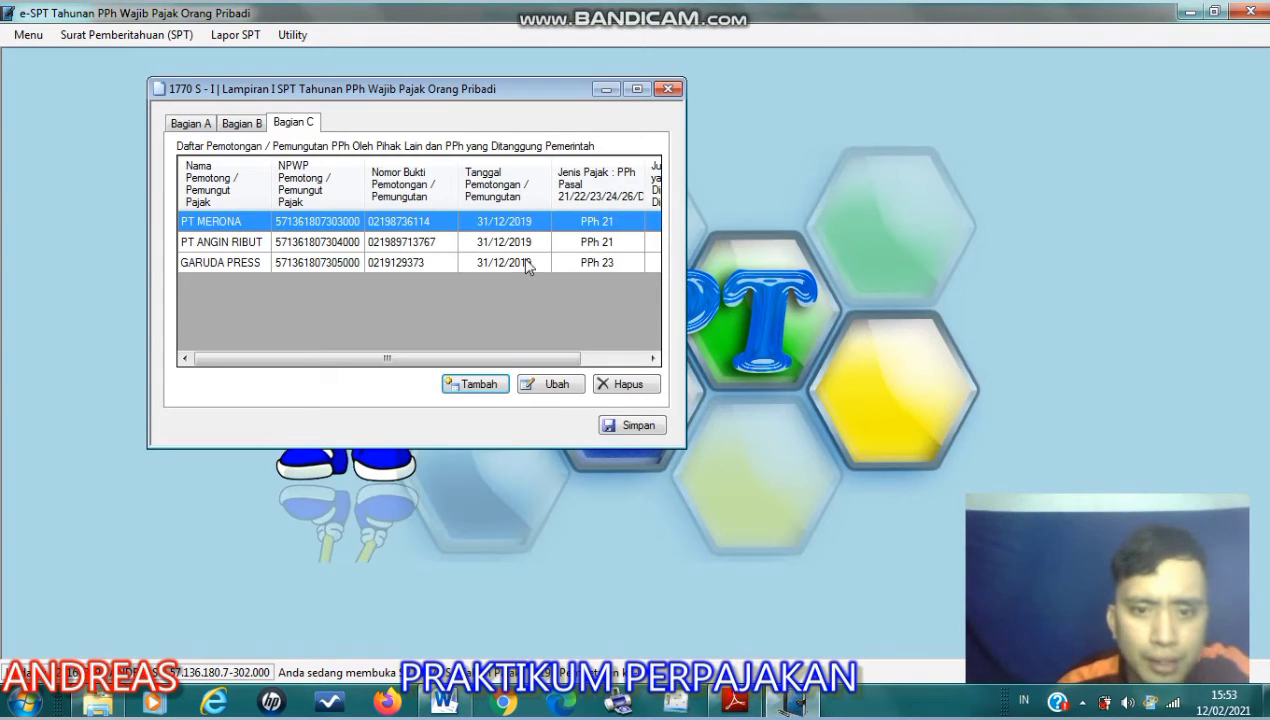
click(396, 262)
drag(479, 358, 543, 358)
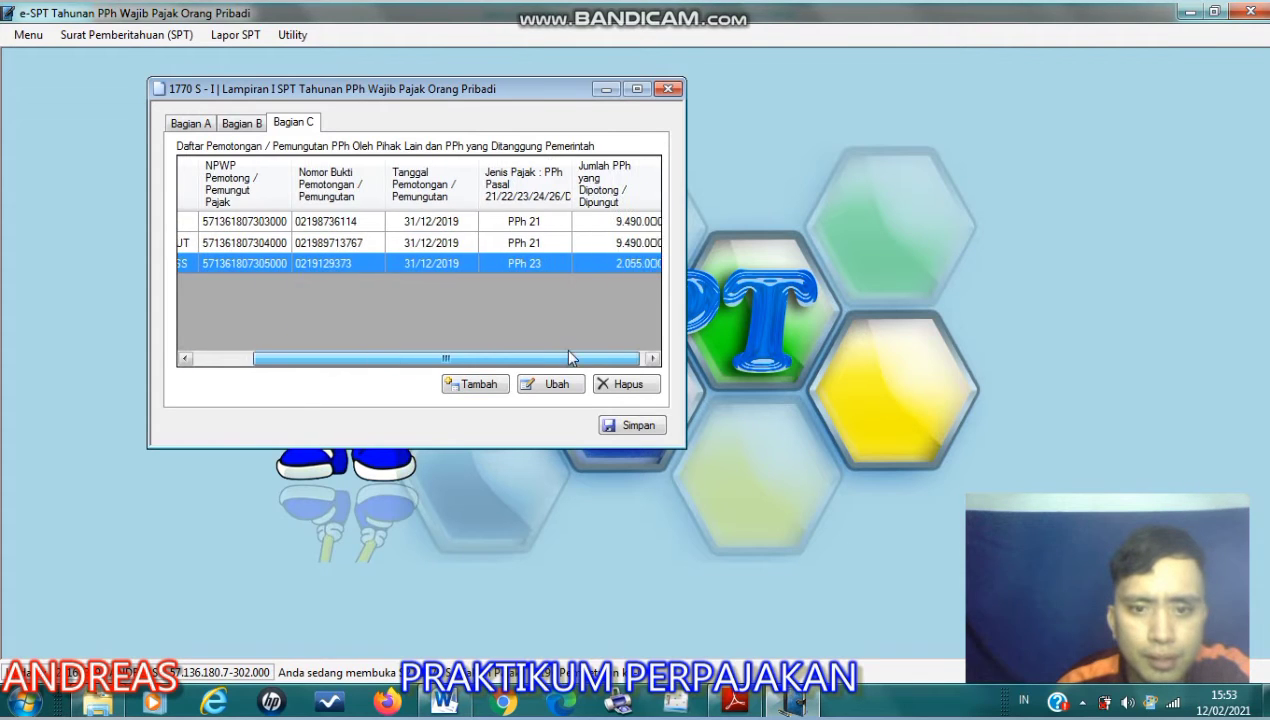
click(648, 264)
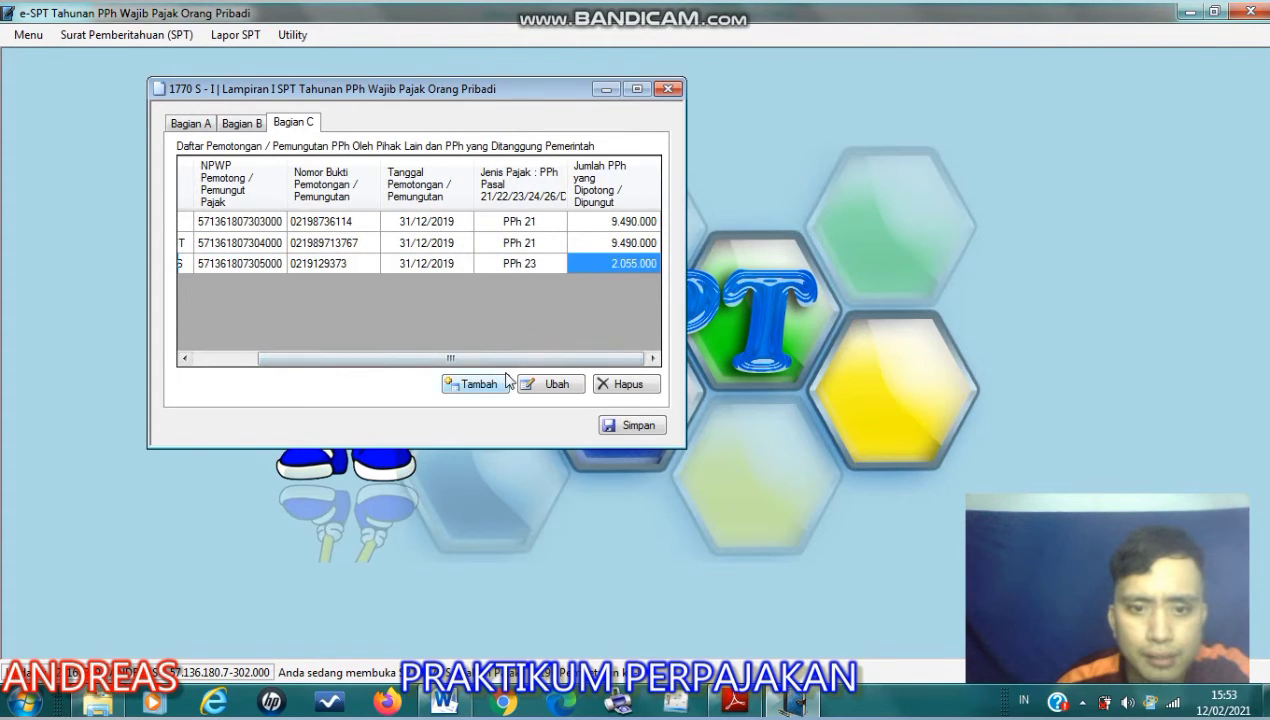
drag(395, 359, 322, 367)
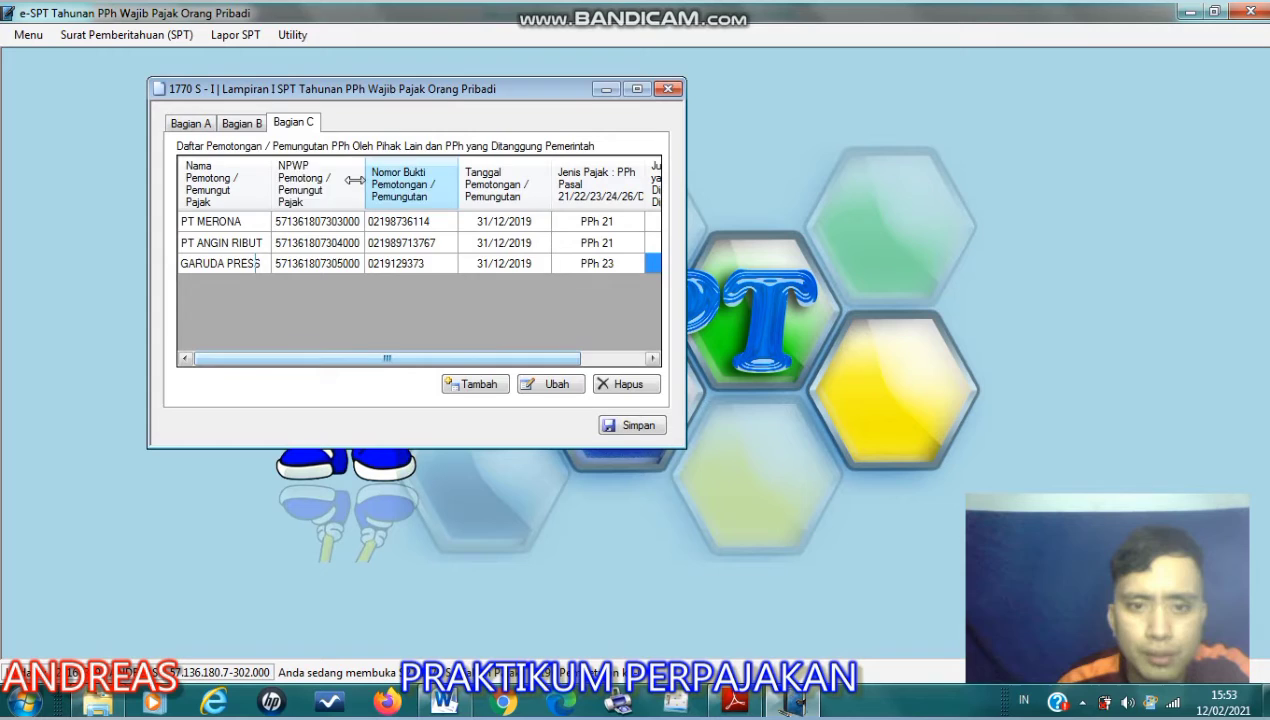
- Review the non-taxable income in Bagian B and the royalty income in Bagian A, and return to Bagian C
click(250, 126)
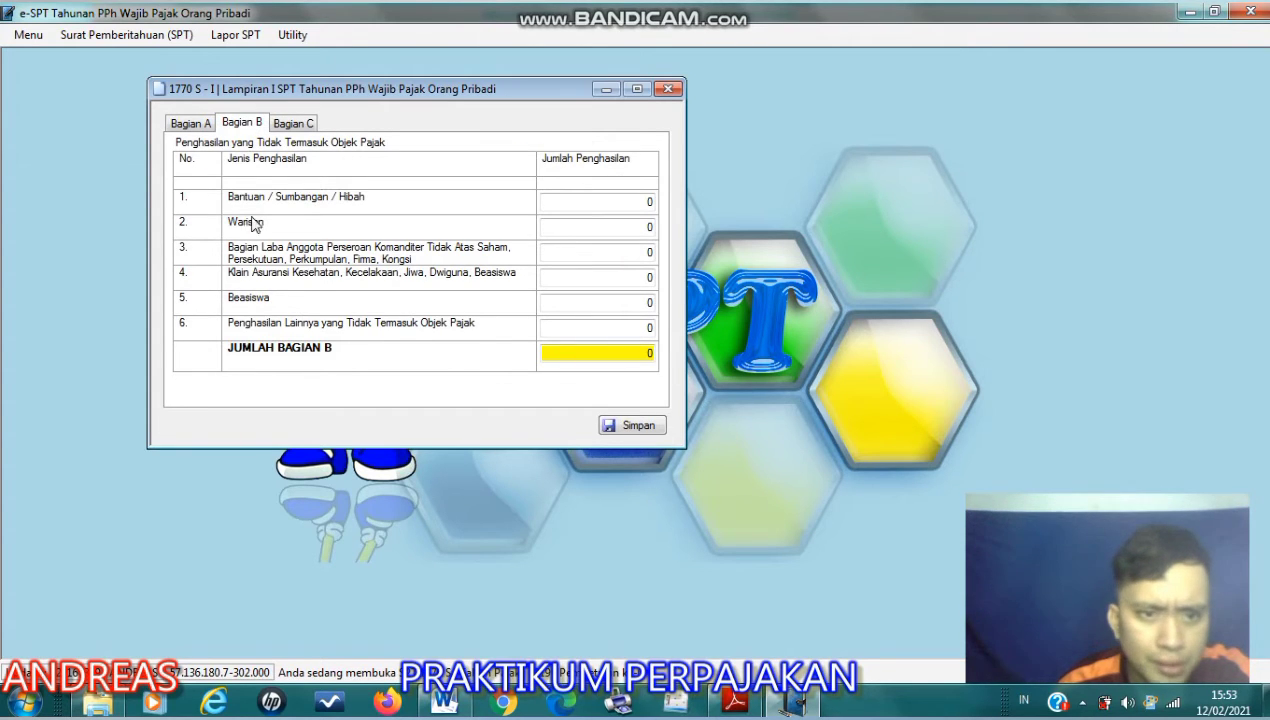
click(200, 124)
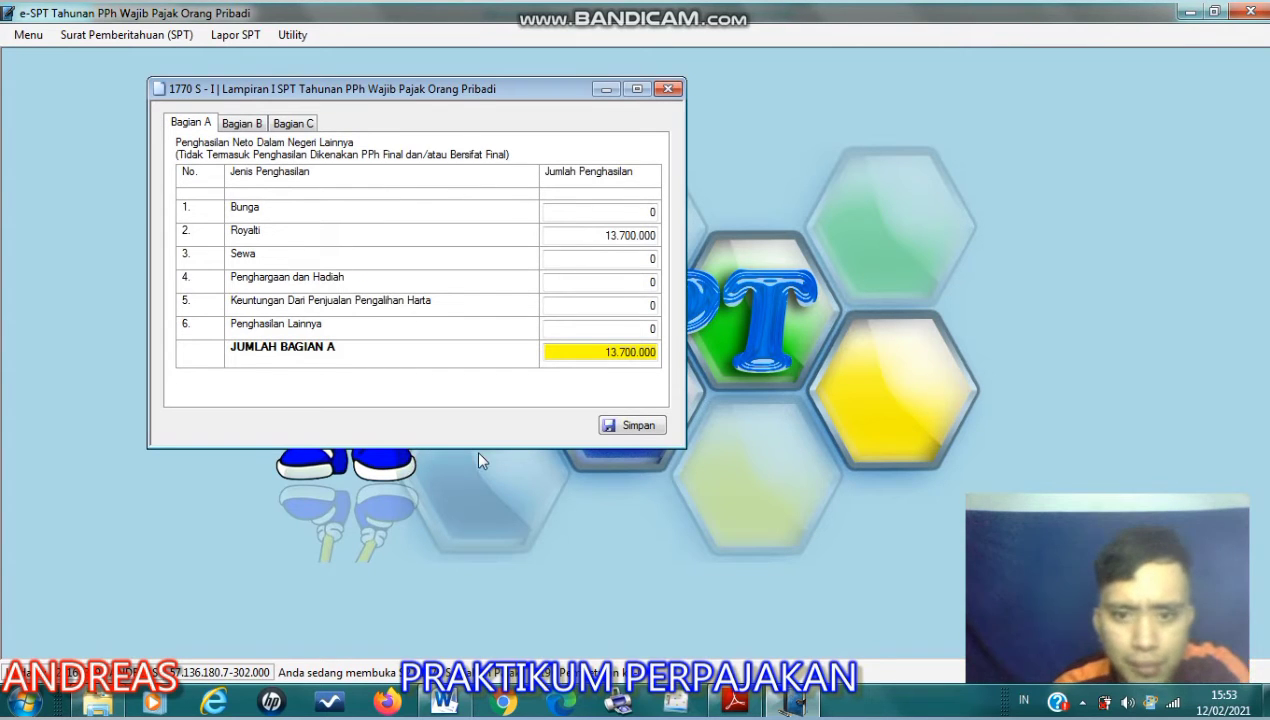
click(283, 124)
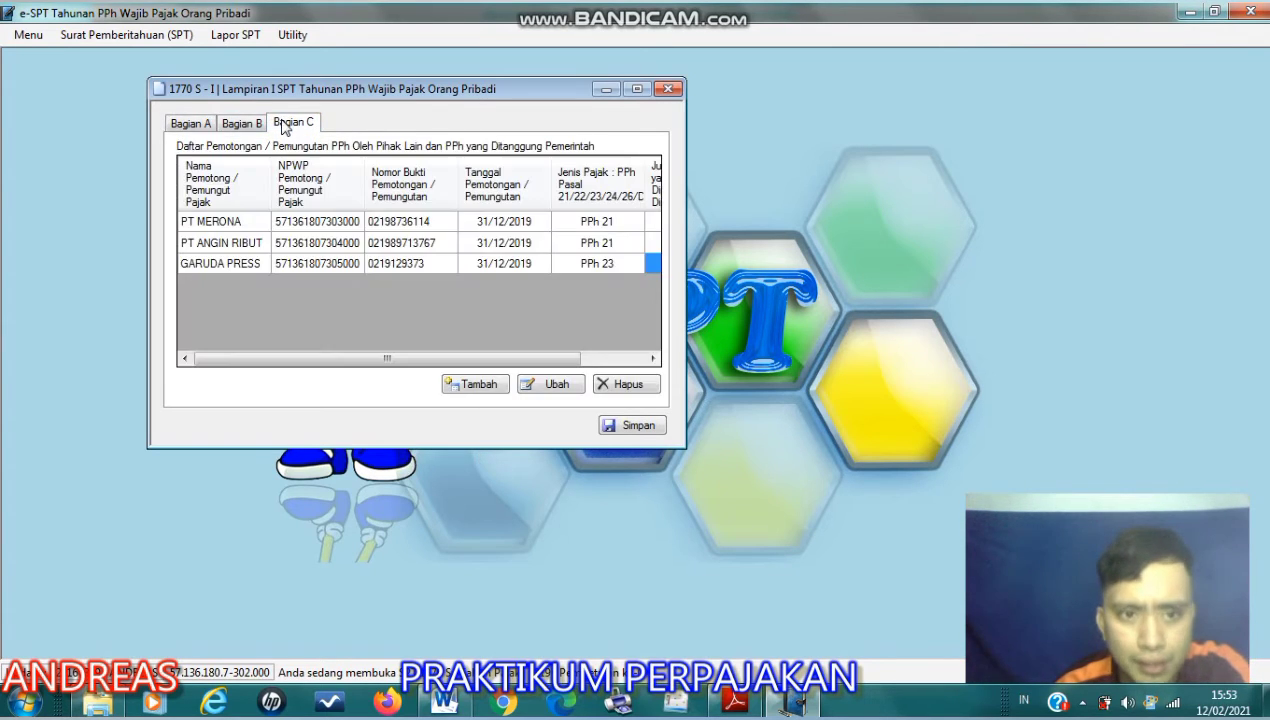
- Check the royalty income in Bagian A of Lampiran I, save the form and close it
click(191, 123)
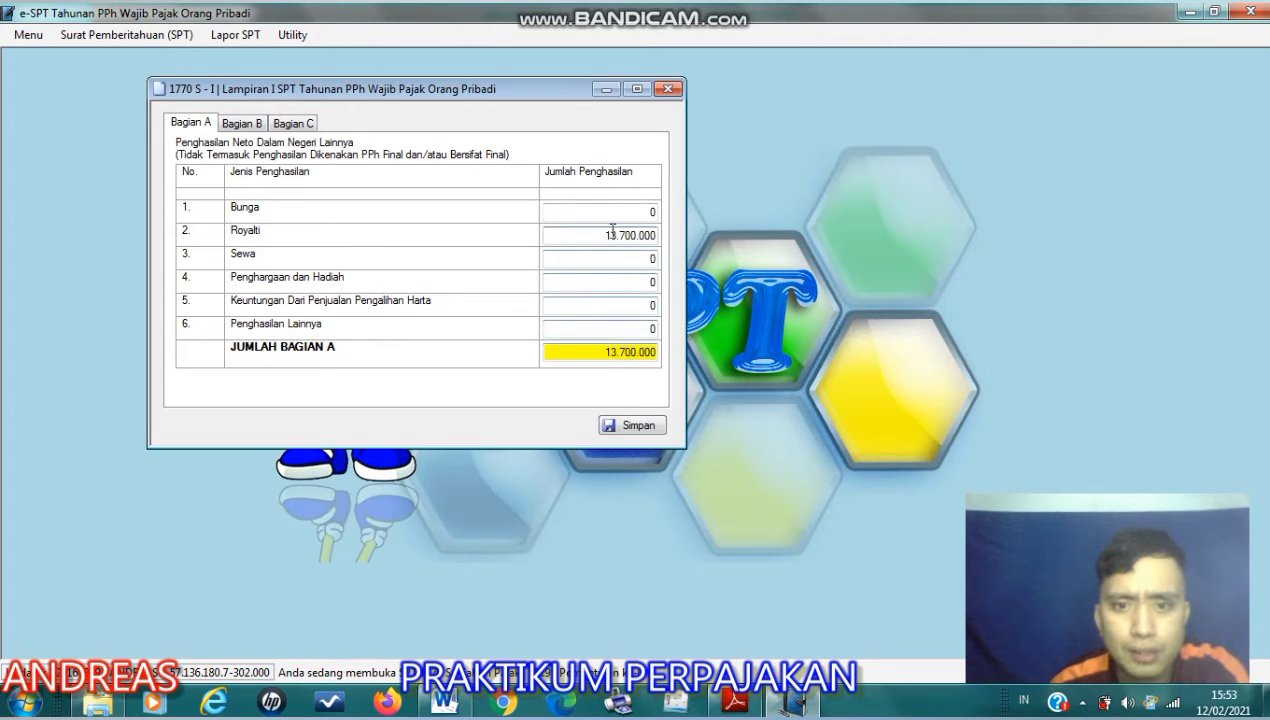
click(638, 425)
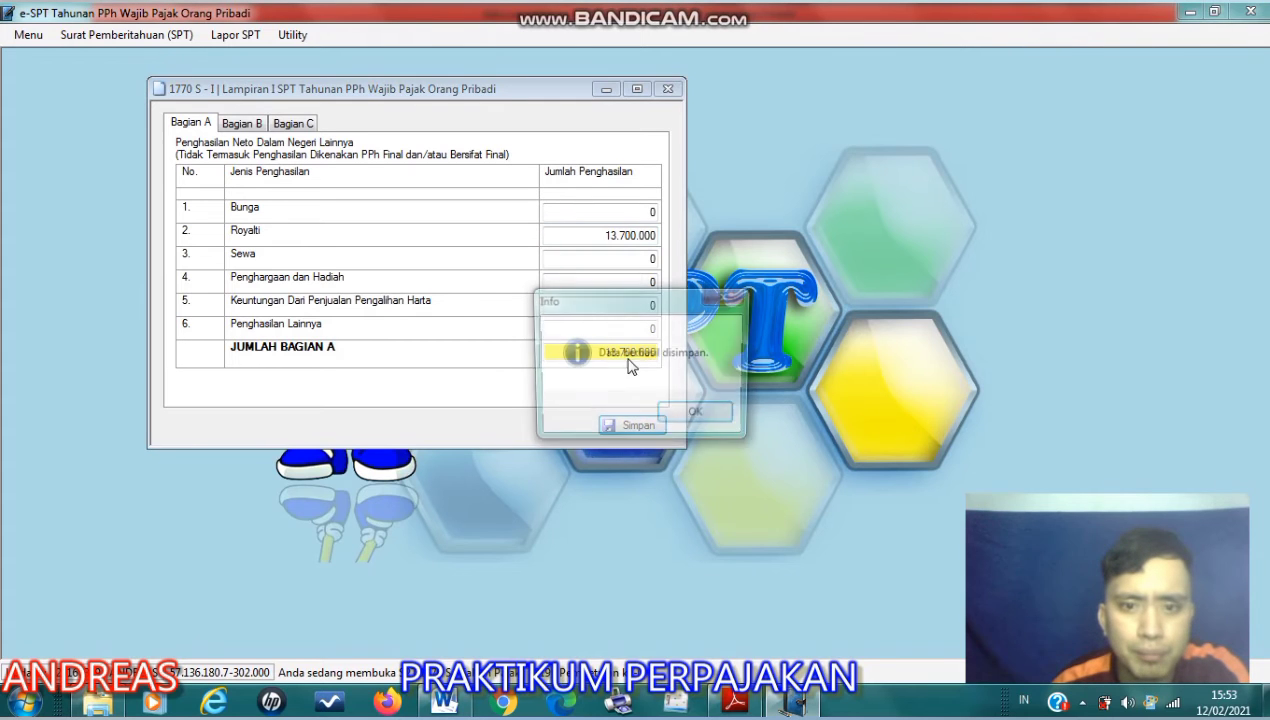
click(680, 414)
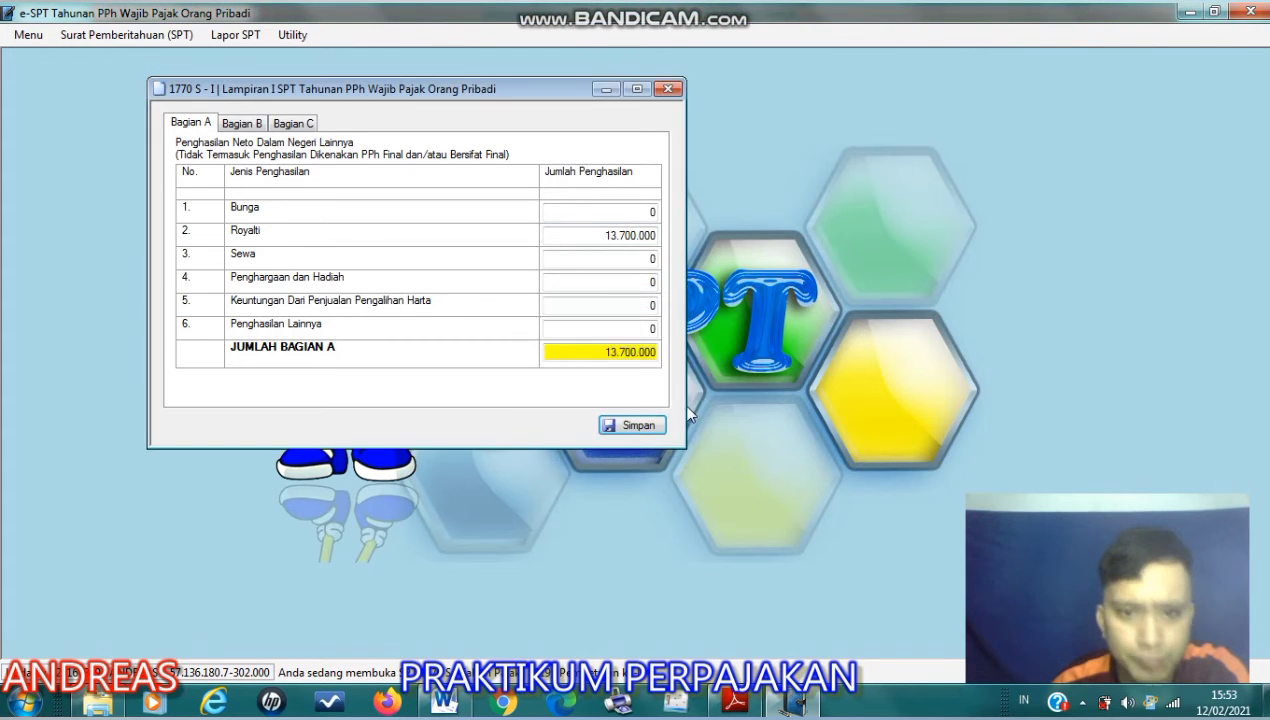
click(669, 90)
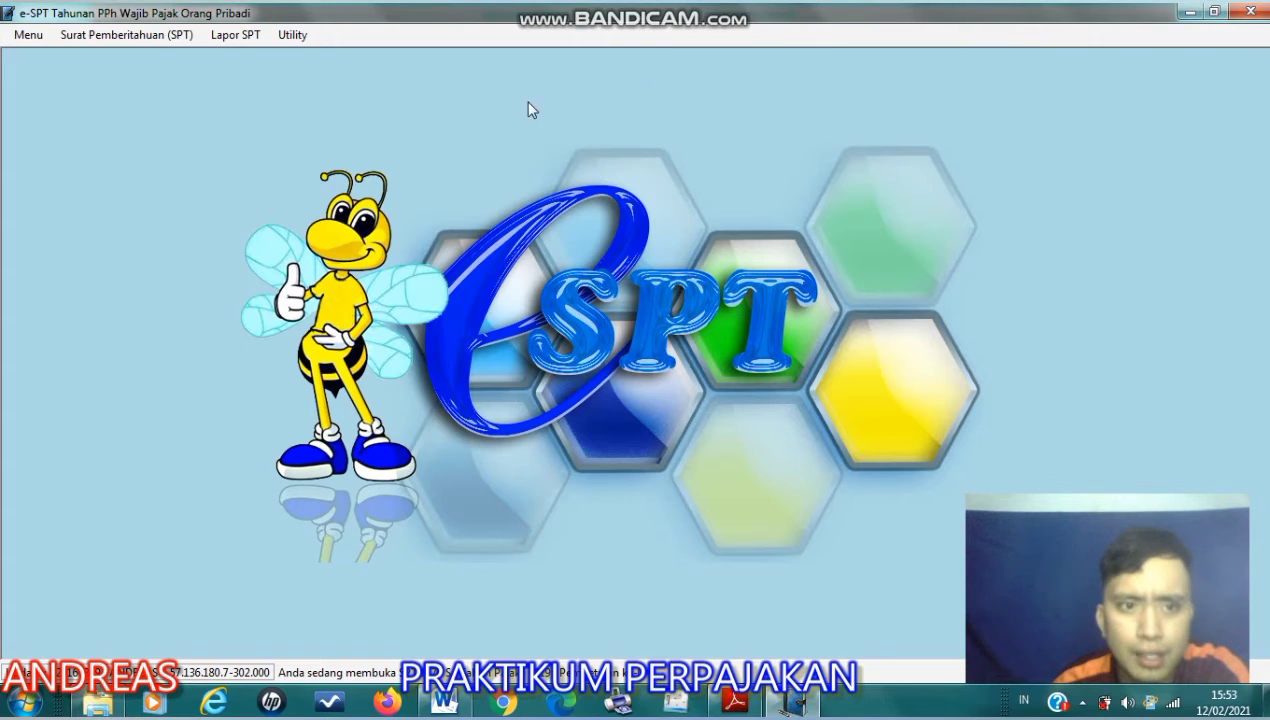
- Open the Induk form of the 1770 S return and check the taxpayer's details in Identitas
click(165, 36)
mouse_move(145, 146)
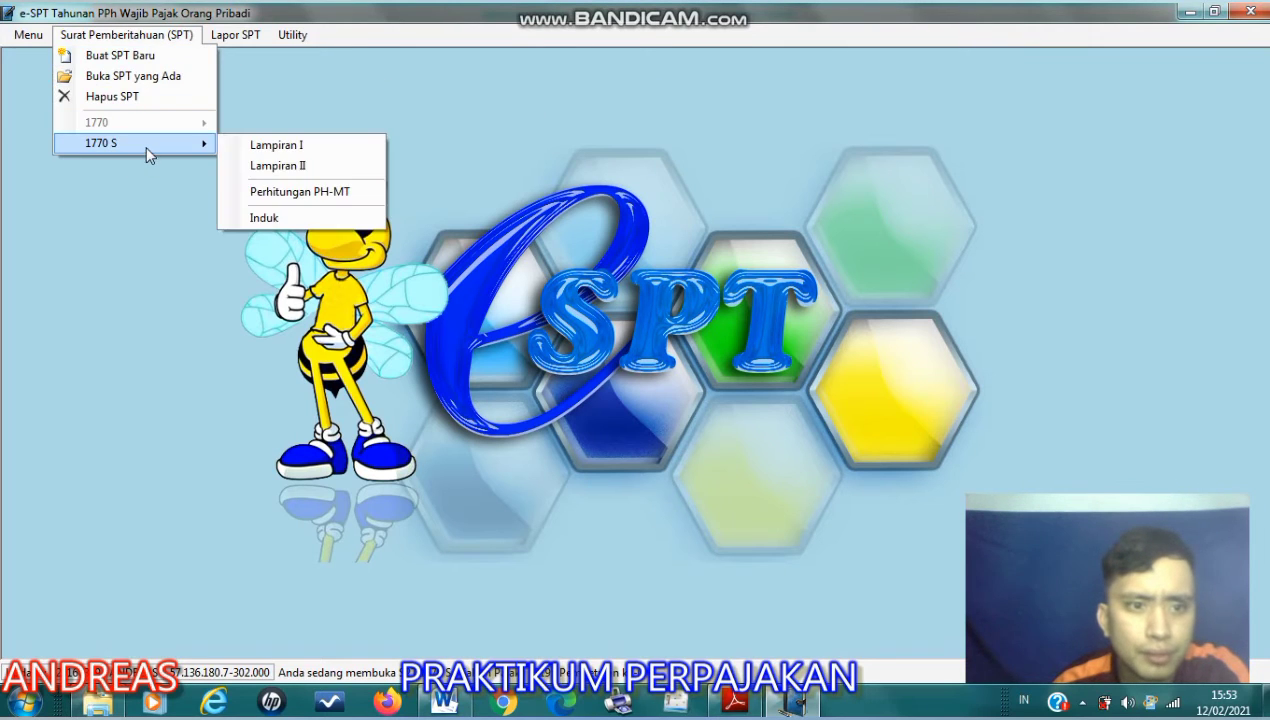
click(262, 218)
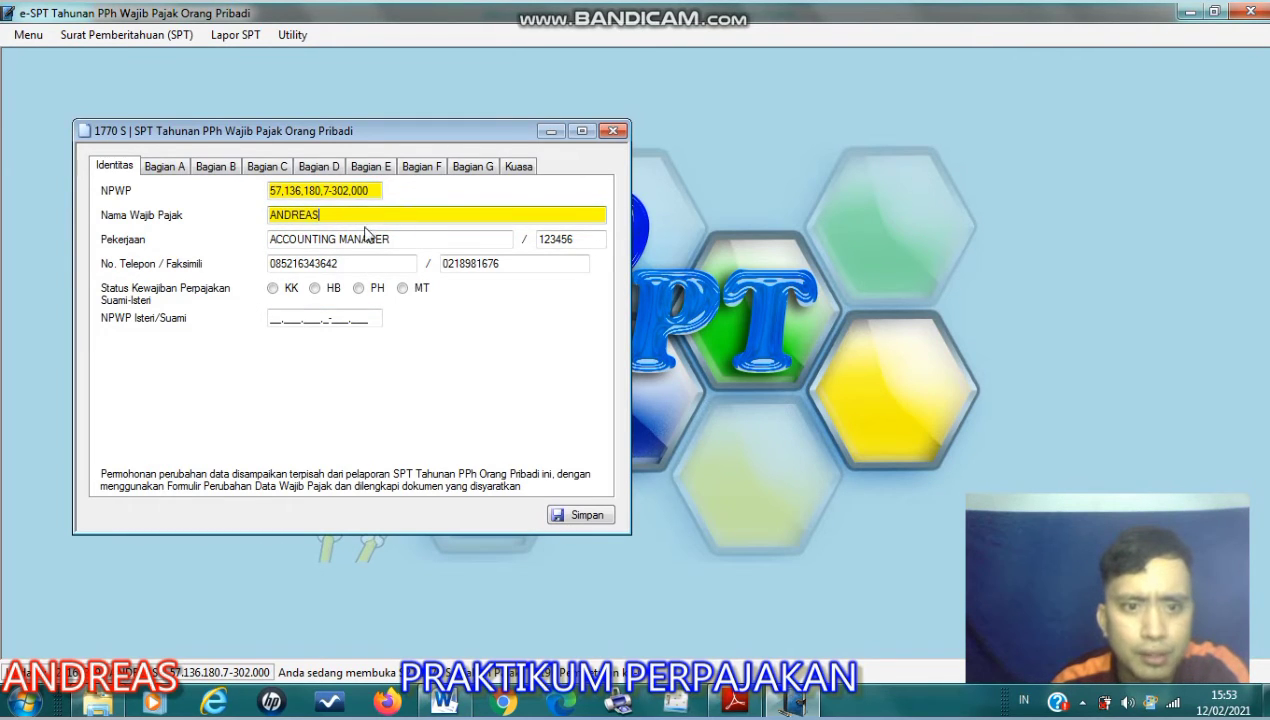
click(396, 240)
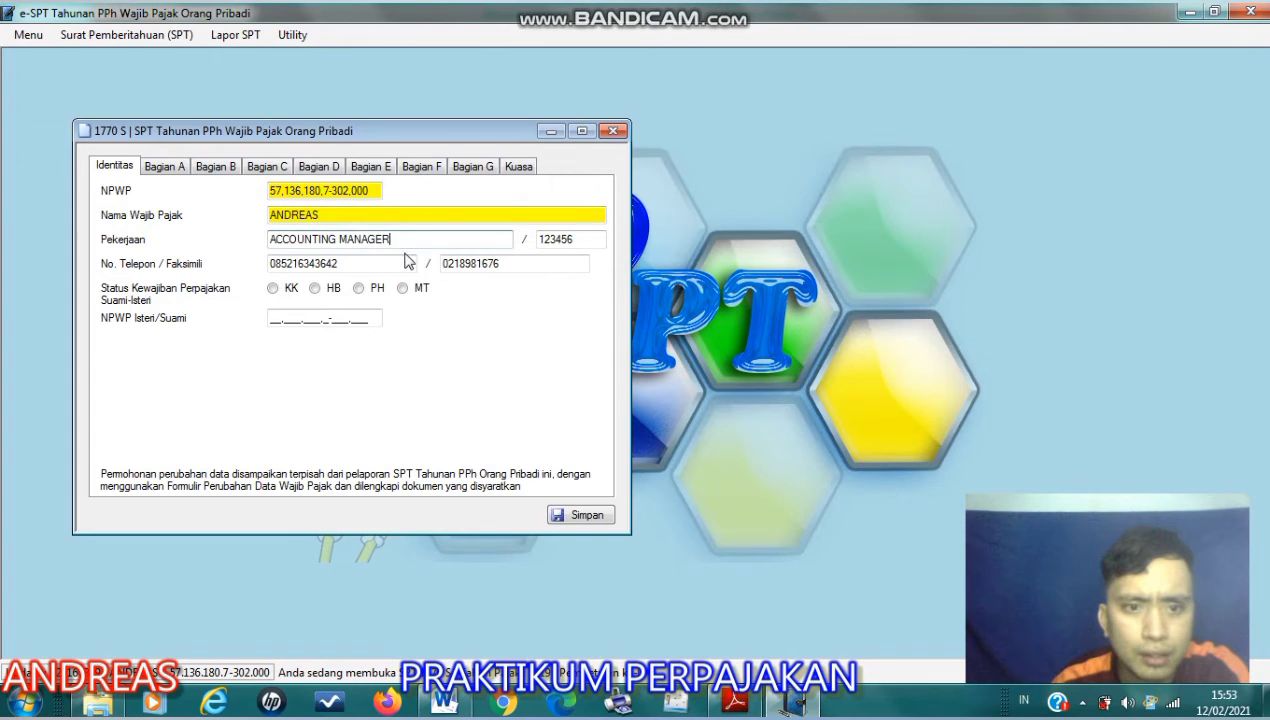
- Examine the net income lines in Bagian A of the Induk form, highlighting the employment income in item 1
click(174, 166)
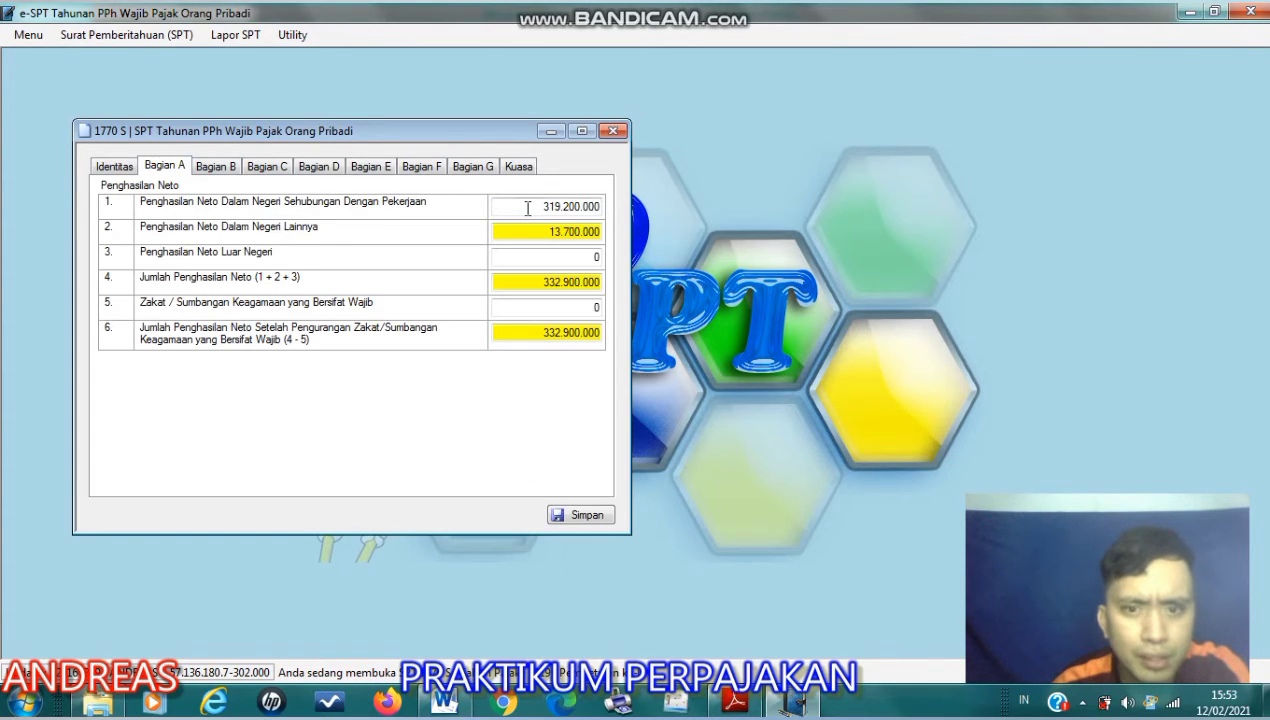
drag(532, 207, 600, 207)
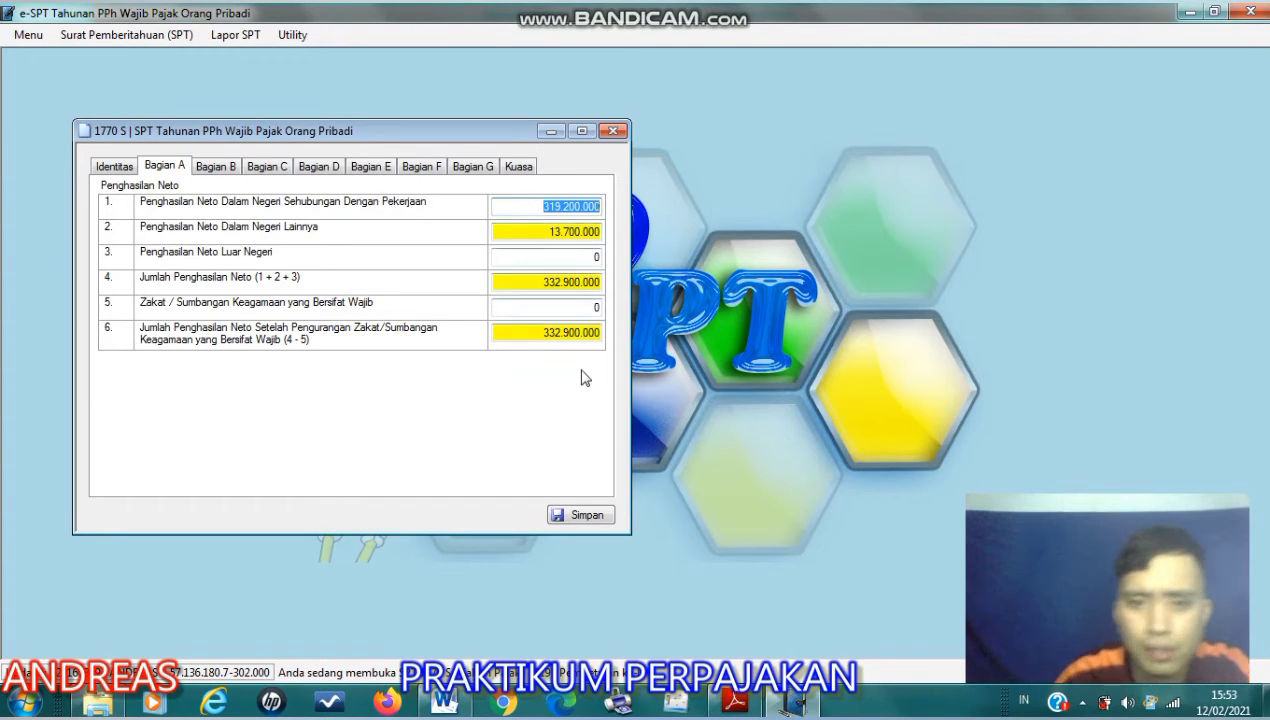
click(531, 206)
- Compare Bagian A with the PT Merona salary table in the Word document, highlighting the table's Penghasilan Netto amount
key(alt+Tab)
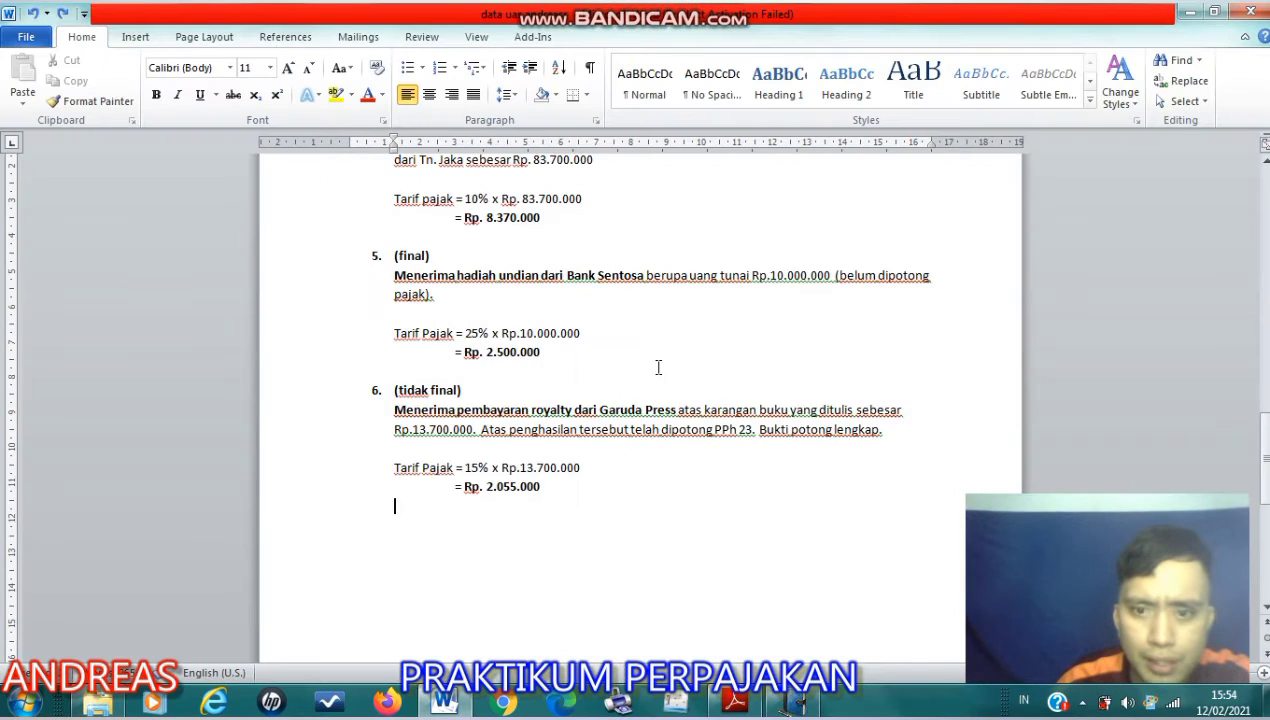
scroll(670, 366, up, 10)
scroll(680, 366, up, 10)
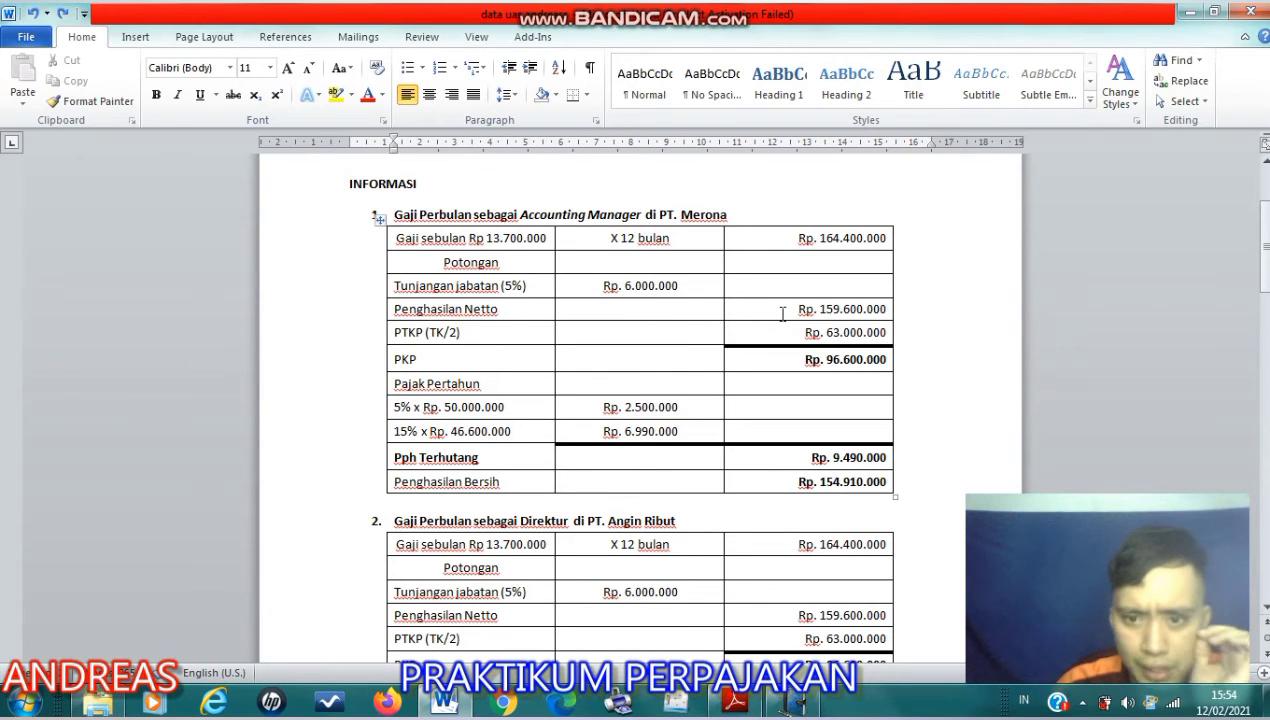
key(alt+Tab)
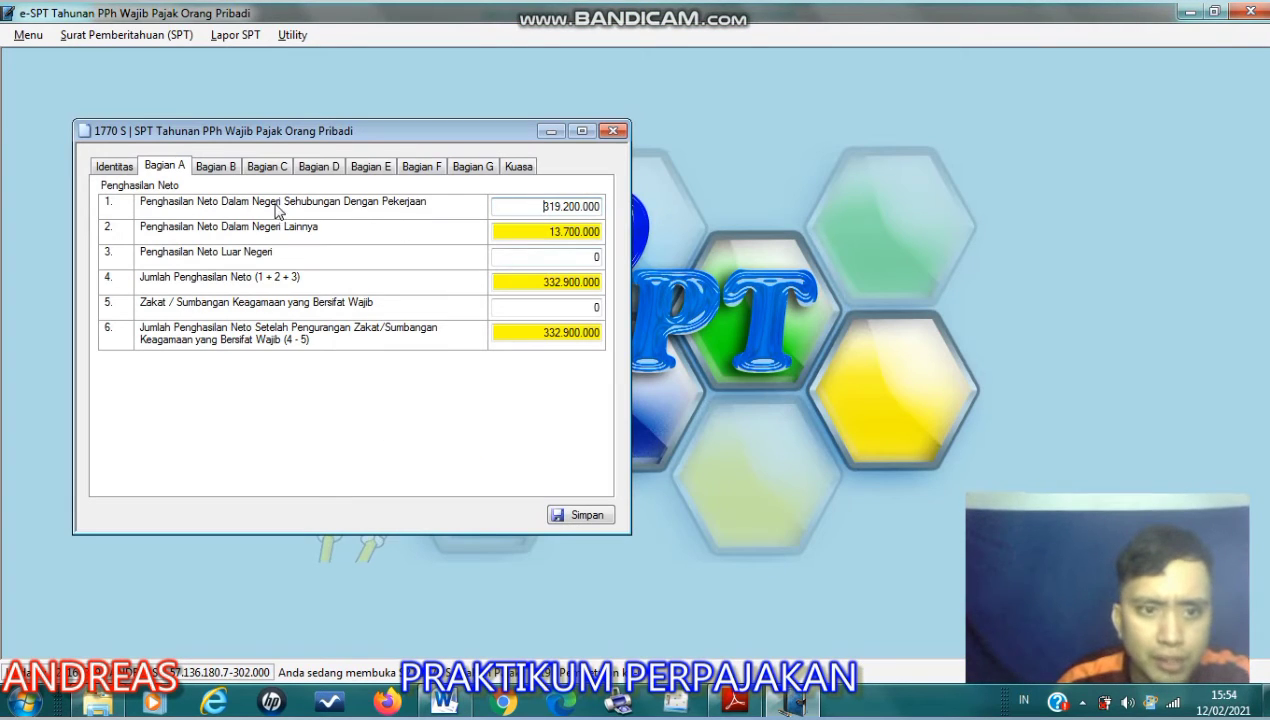
key(alt+Tab)
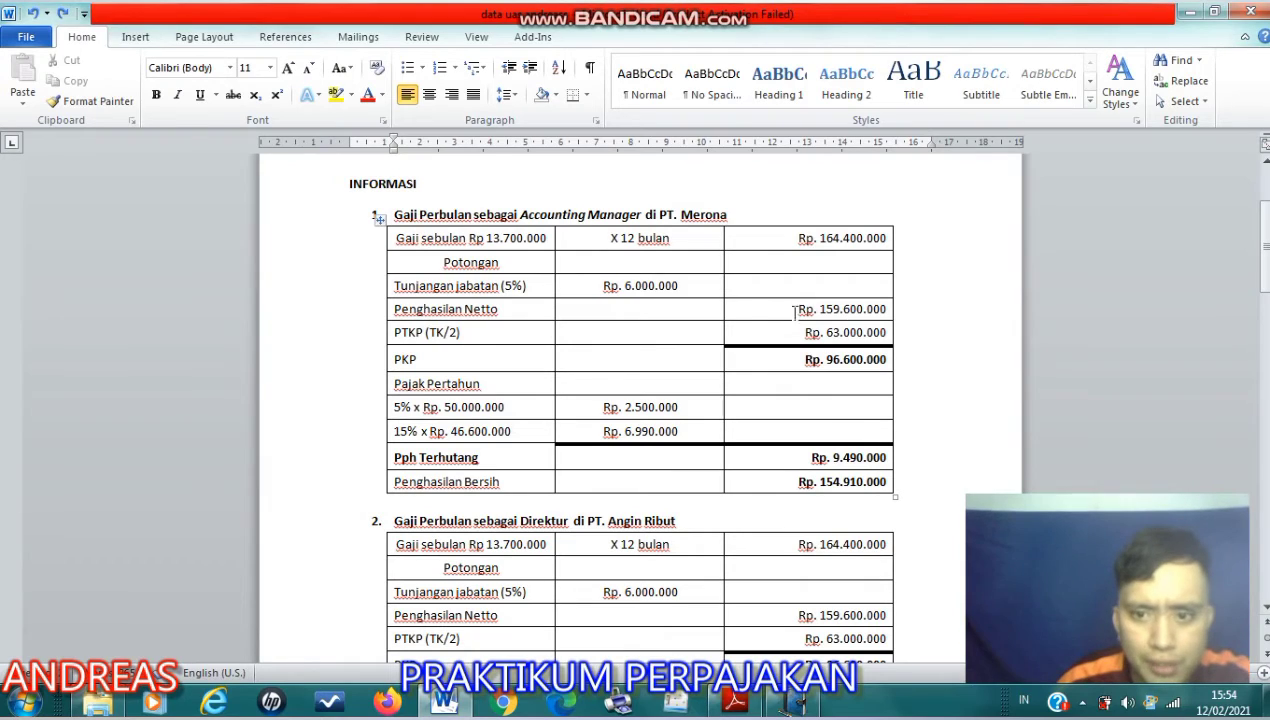
drag(774, 315, 888, 311)
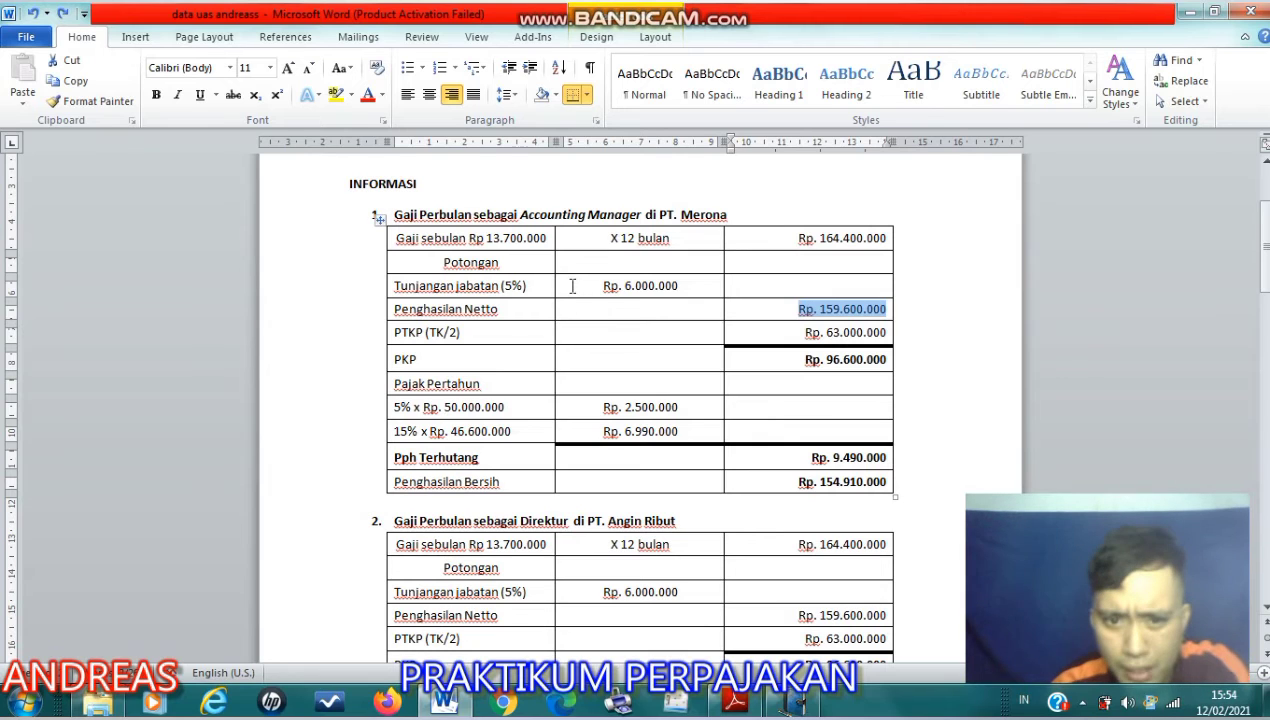
- Compare the Penghasilan Netto amounts in the PT Merona and PT Angin Ribut salary tables
scroll(572, 286, down, 2)
scroll(637, 297, up, 2)
scroll(659, 326, down, 3)
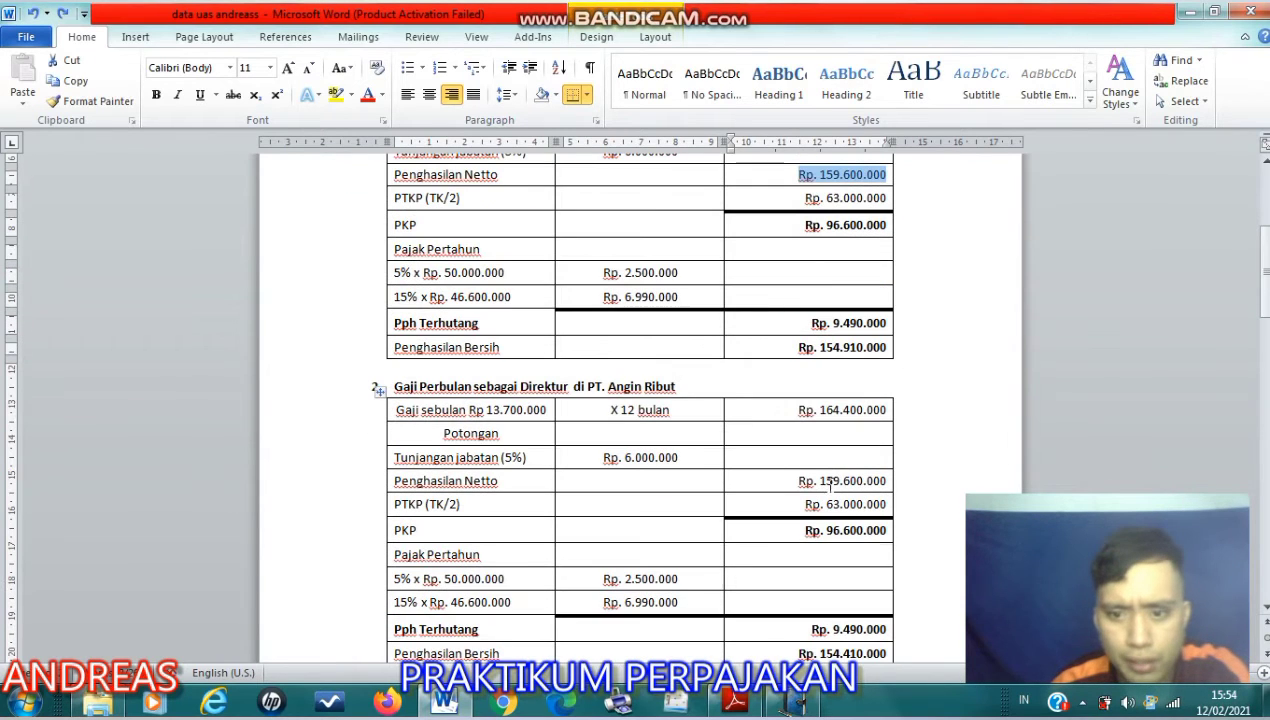
scroll(819, 470, down, 1)
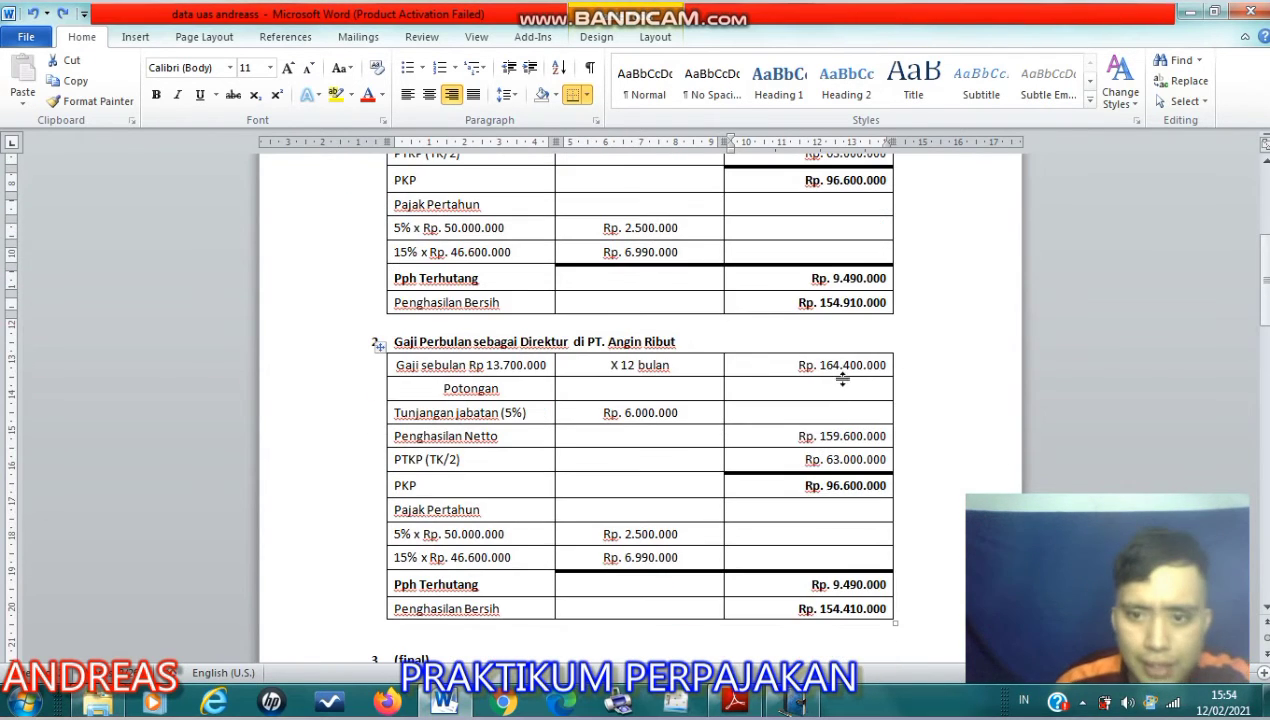
scroll(845, 375, up, 3)
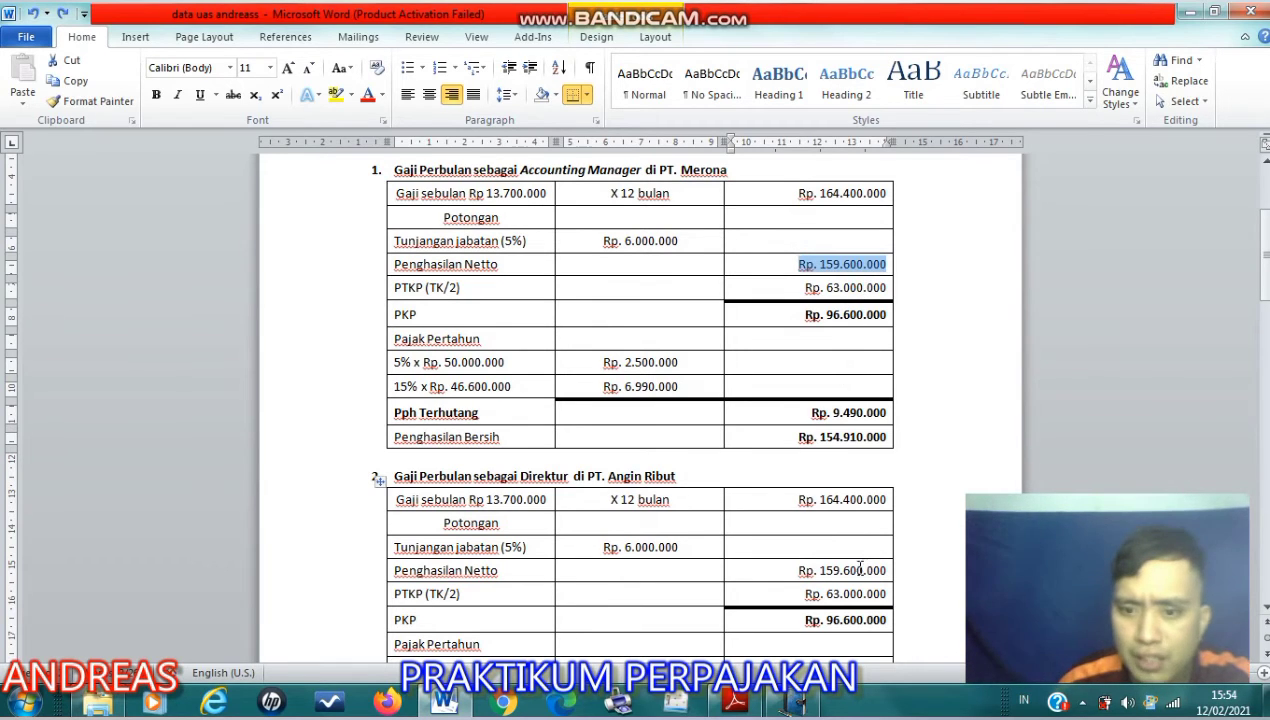
scroll(860, 565, down, 2)
- Switch to e-SPT and save the Induk form from Bagian A
key(alt+Tab)
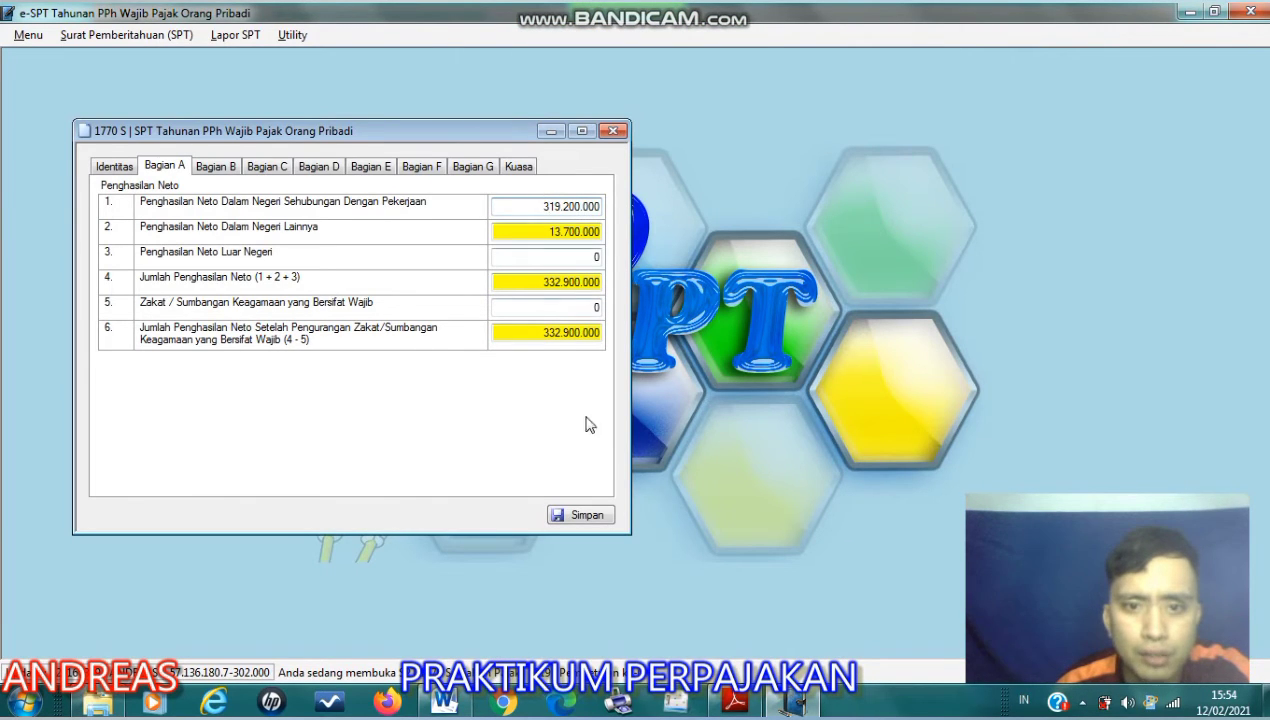
click(577, 515)
key(Return)
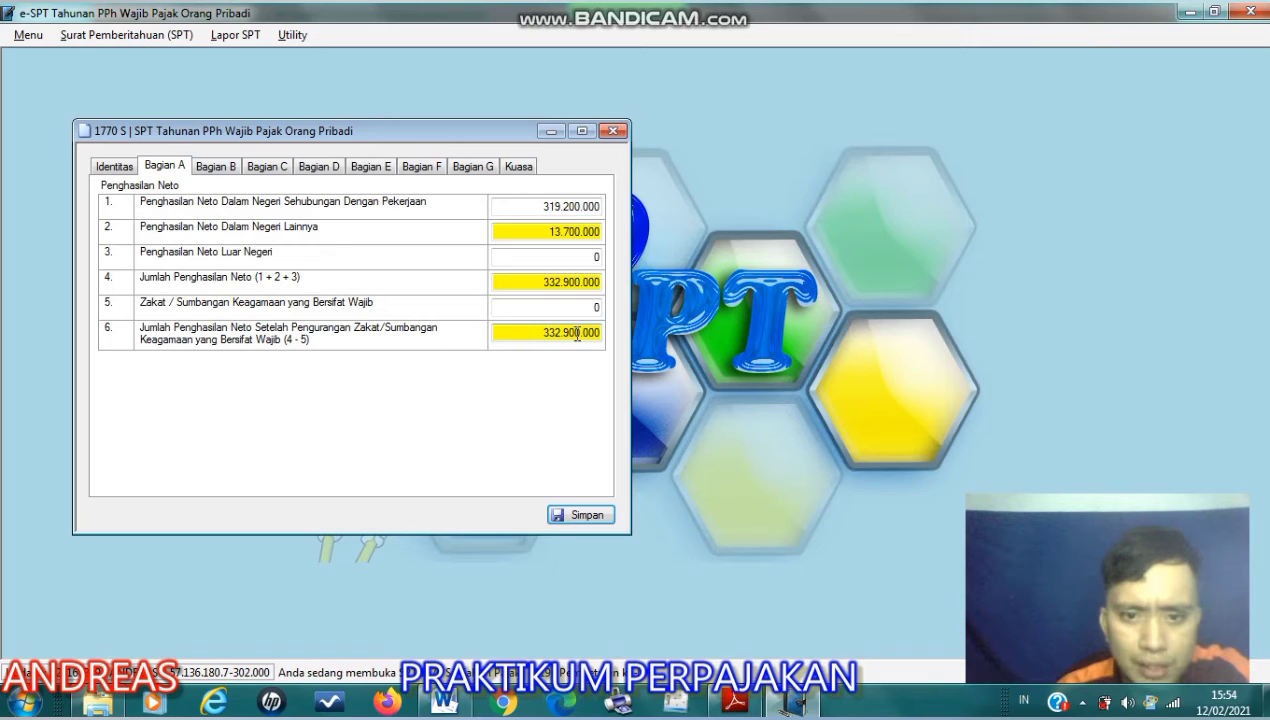
- Enter 2 dependants for the TK status in Bagian B and check the non-taxable and taxable income
click(216, 166)
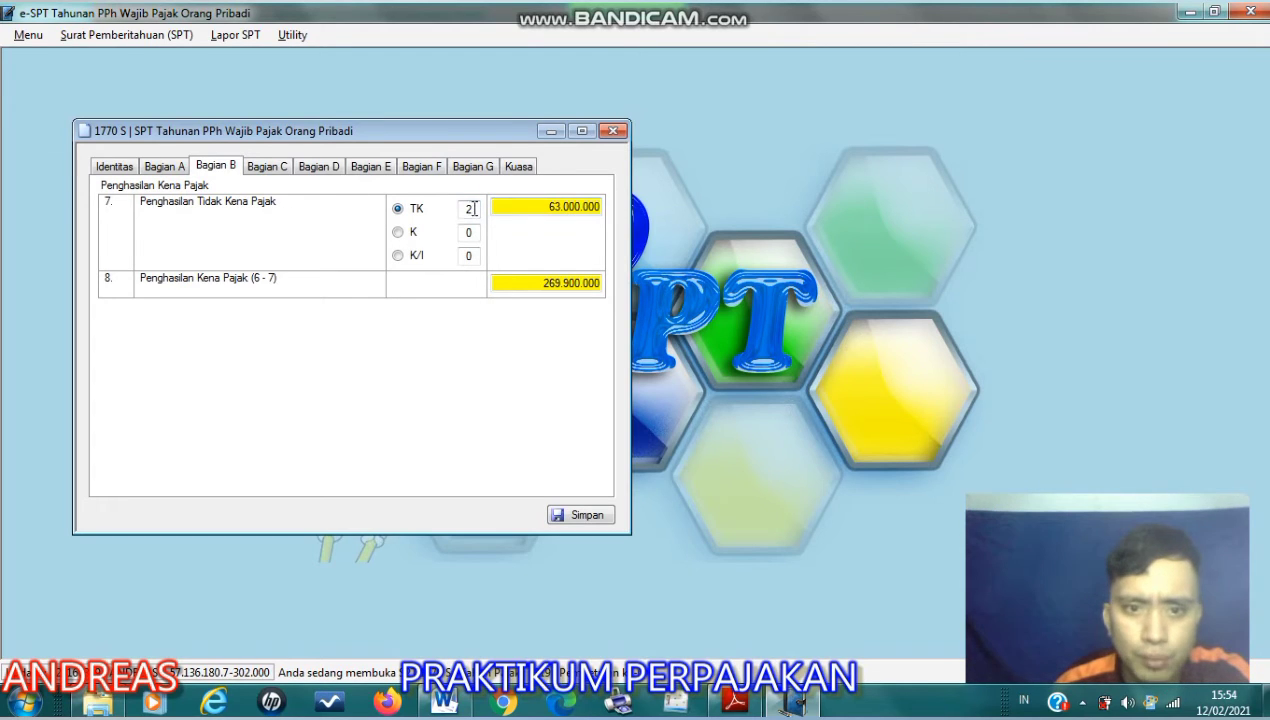
text(2)
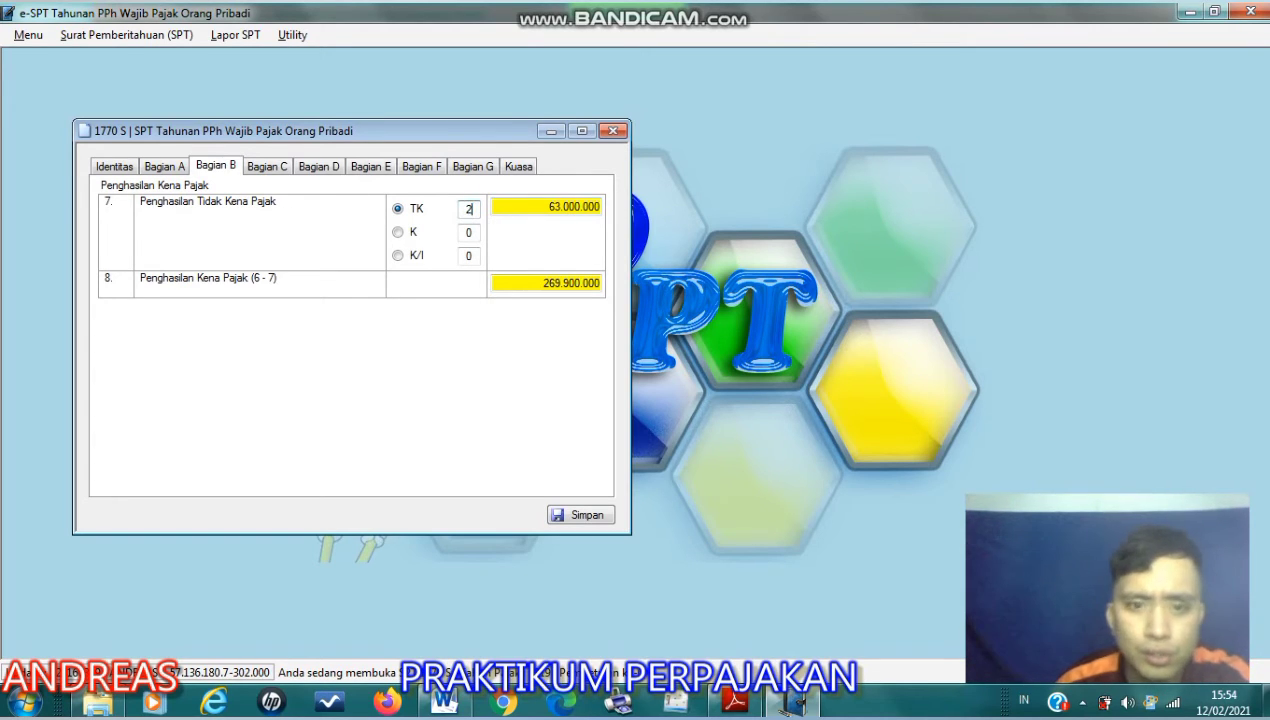
click(568, 209)
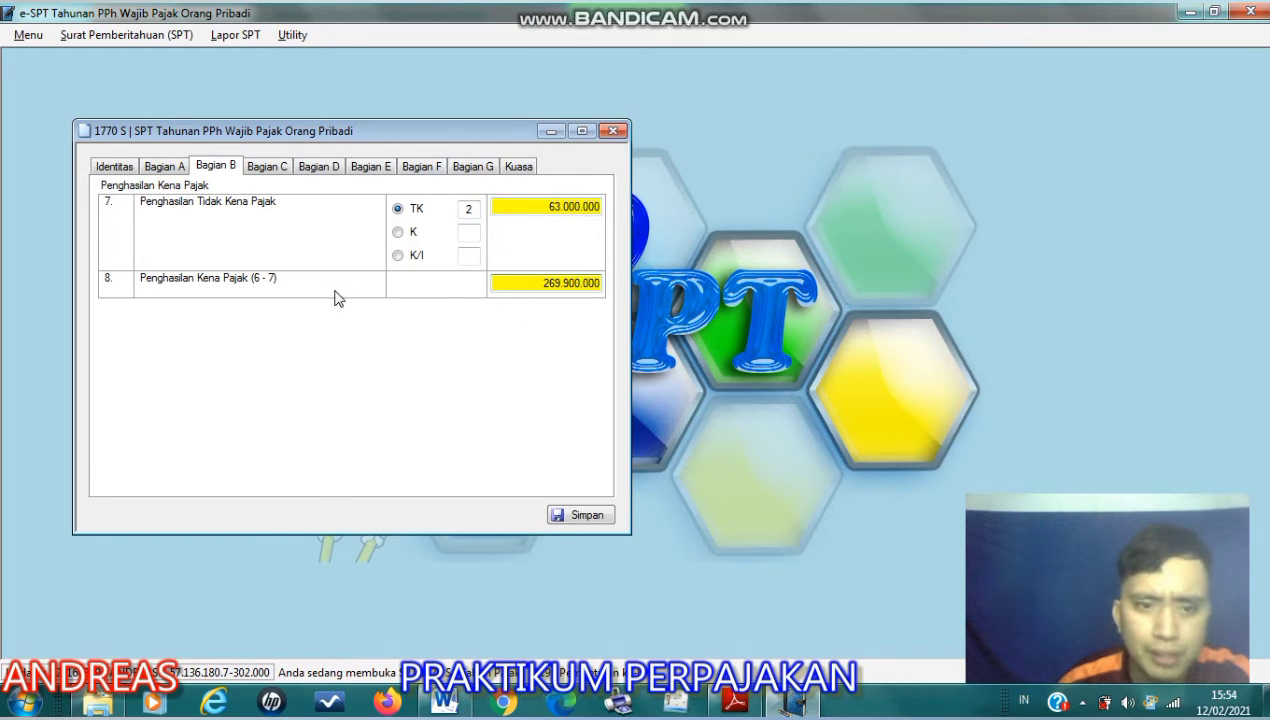
click(501, 284)
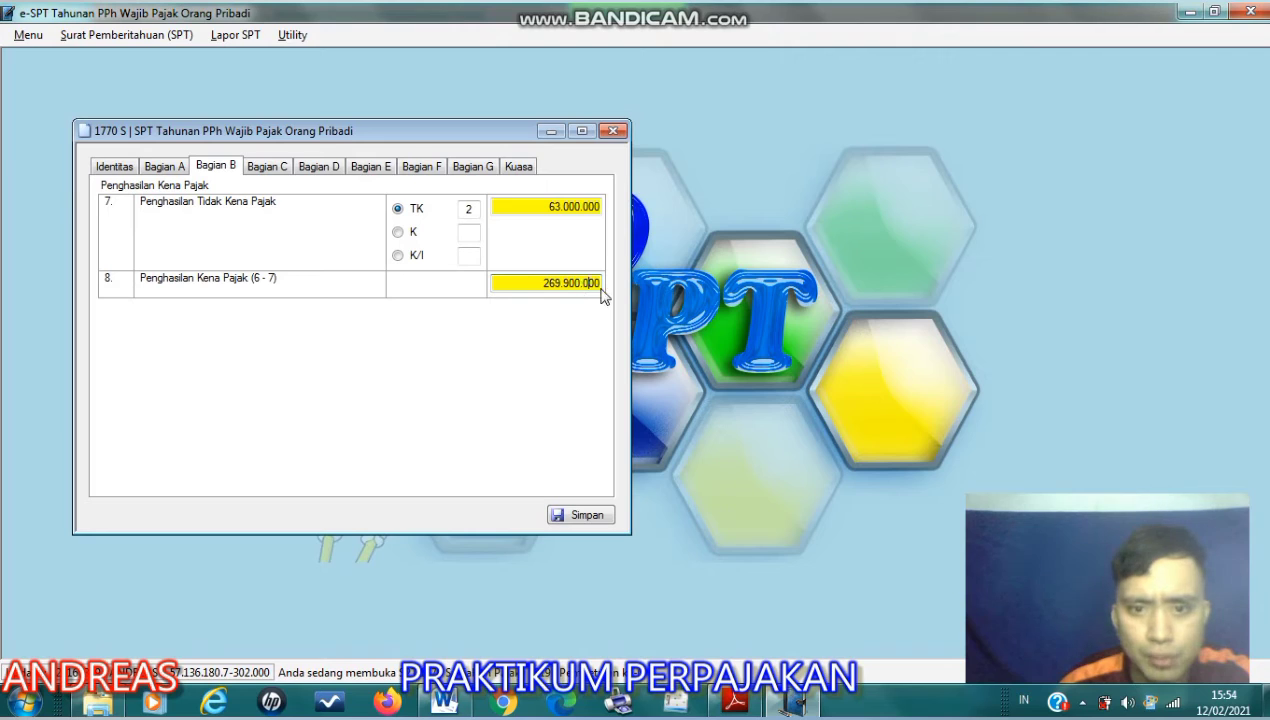
- Review the PPh Terutang in Bagian C, highlighting item 9, and the tax credits in Bagian D
click(267, 166)
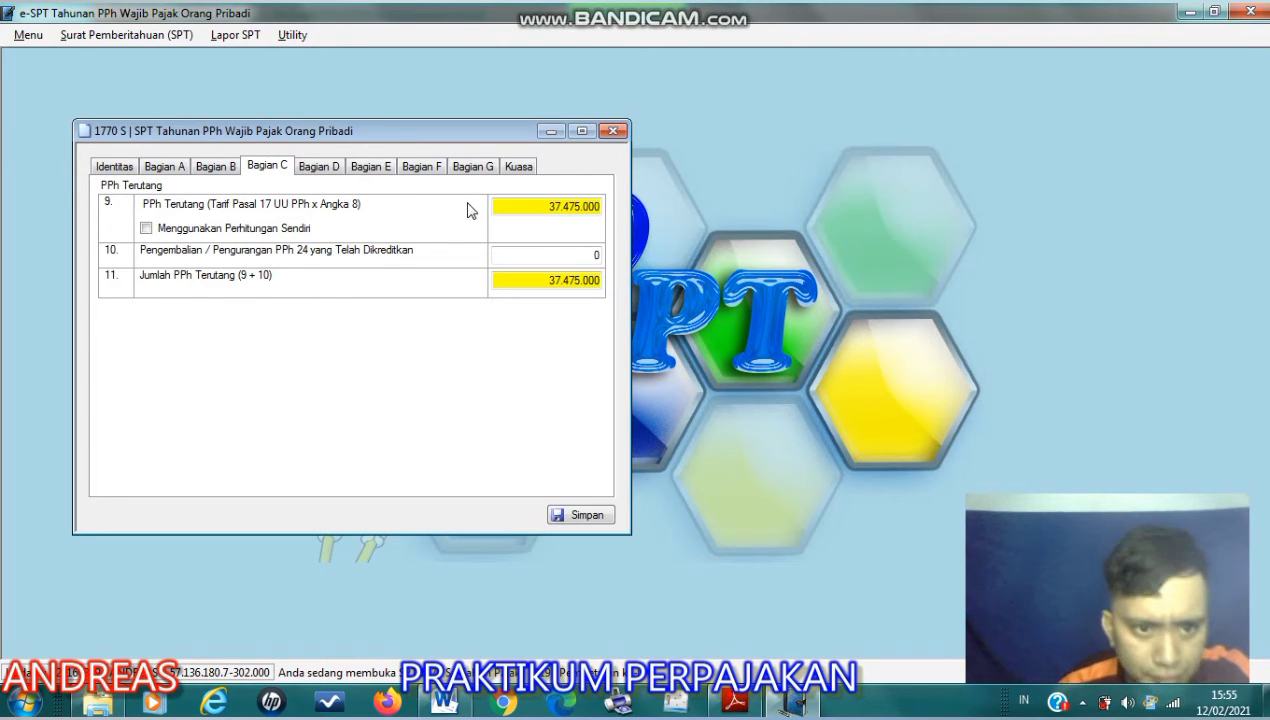
drag(537, 207, 577, 208)
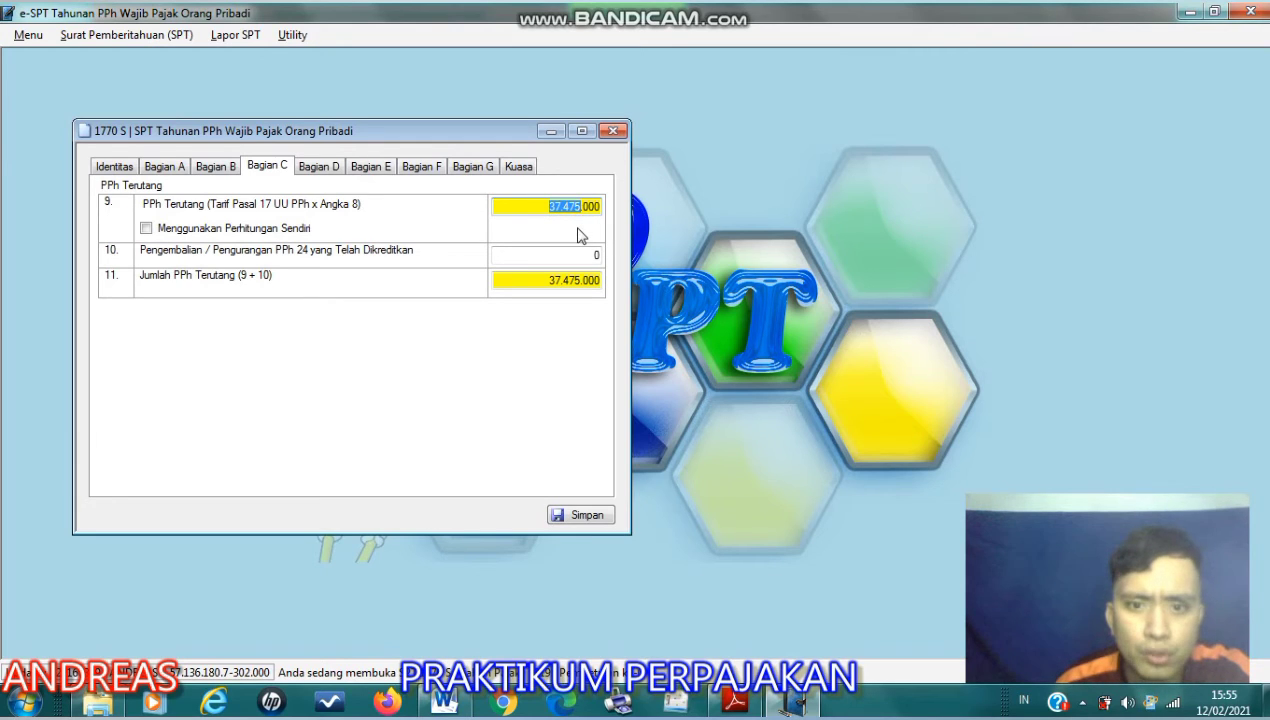
click(338, 170)
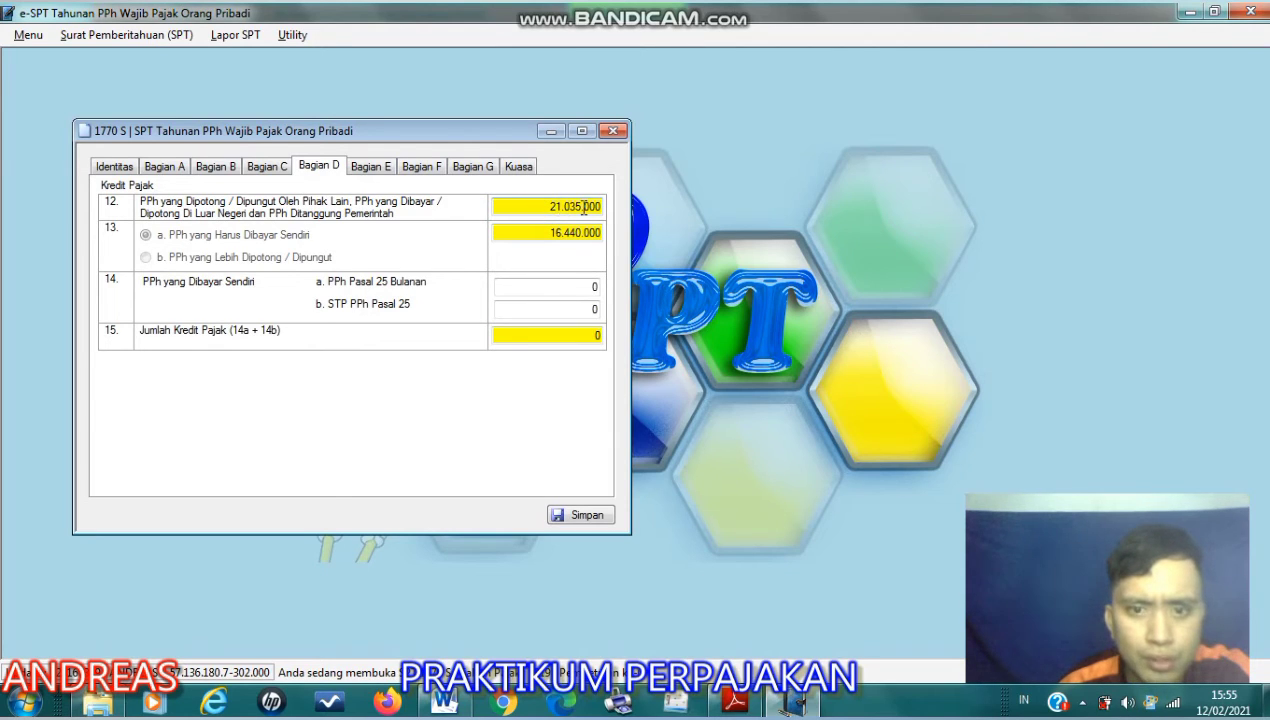
- Review the underpaid tax and settlement date in Bagian E, the PPh 25 instalment in Bagian F and the attachments in Bagian G
click(396, 179)
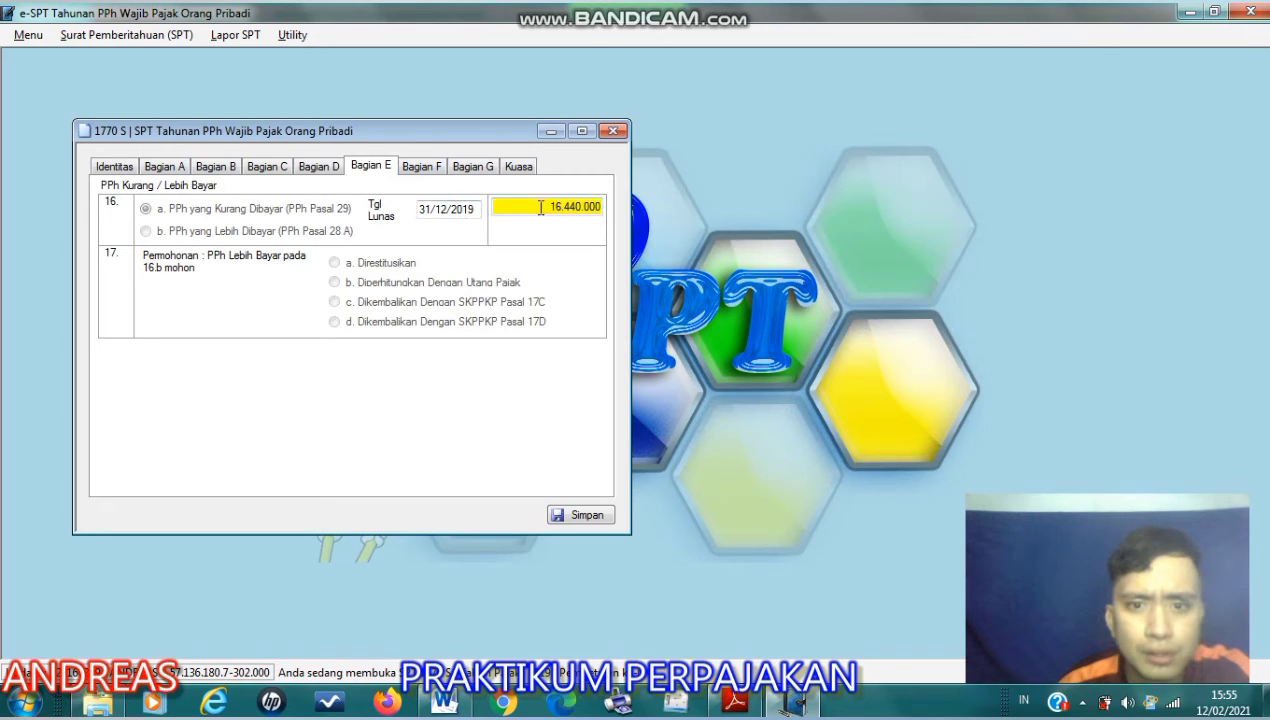
double_click(575, 212)
click(447, 213)
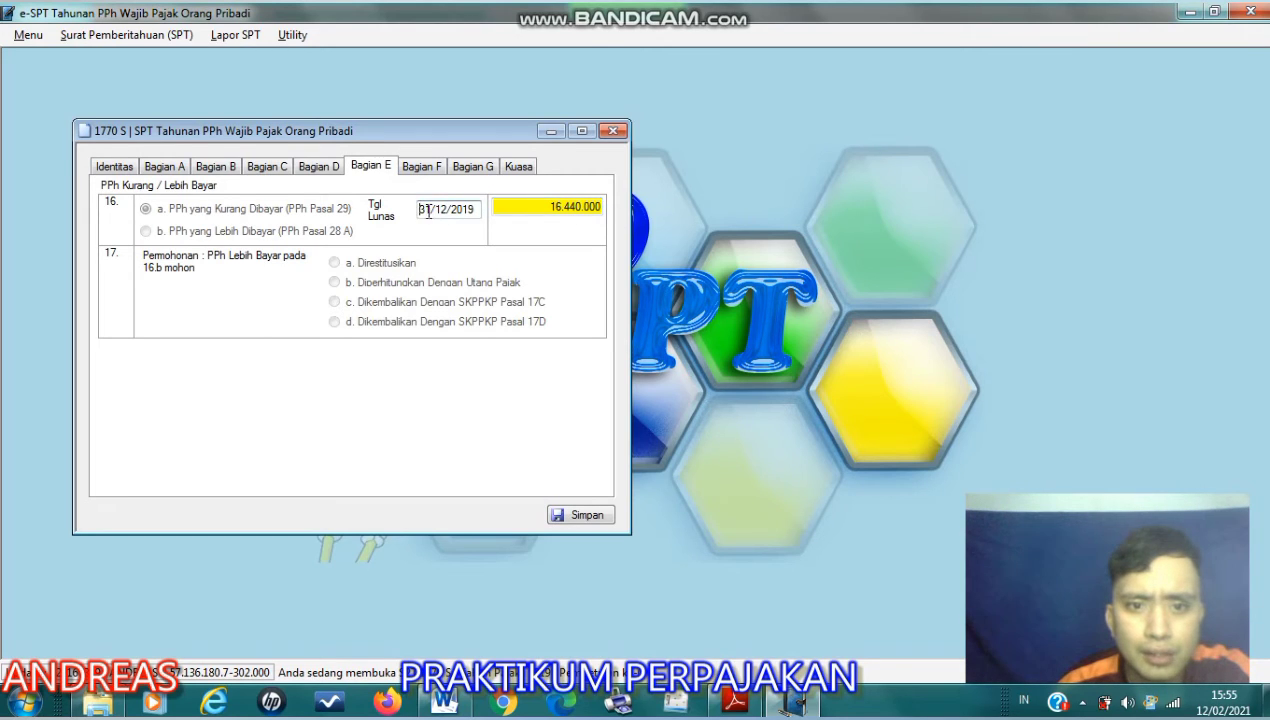
click(440, 211)
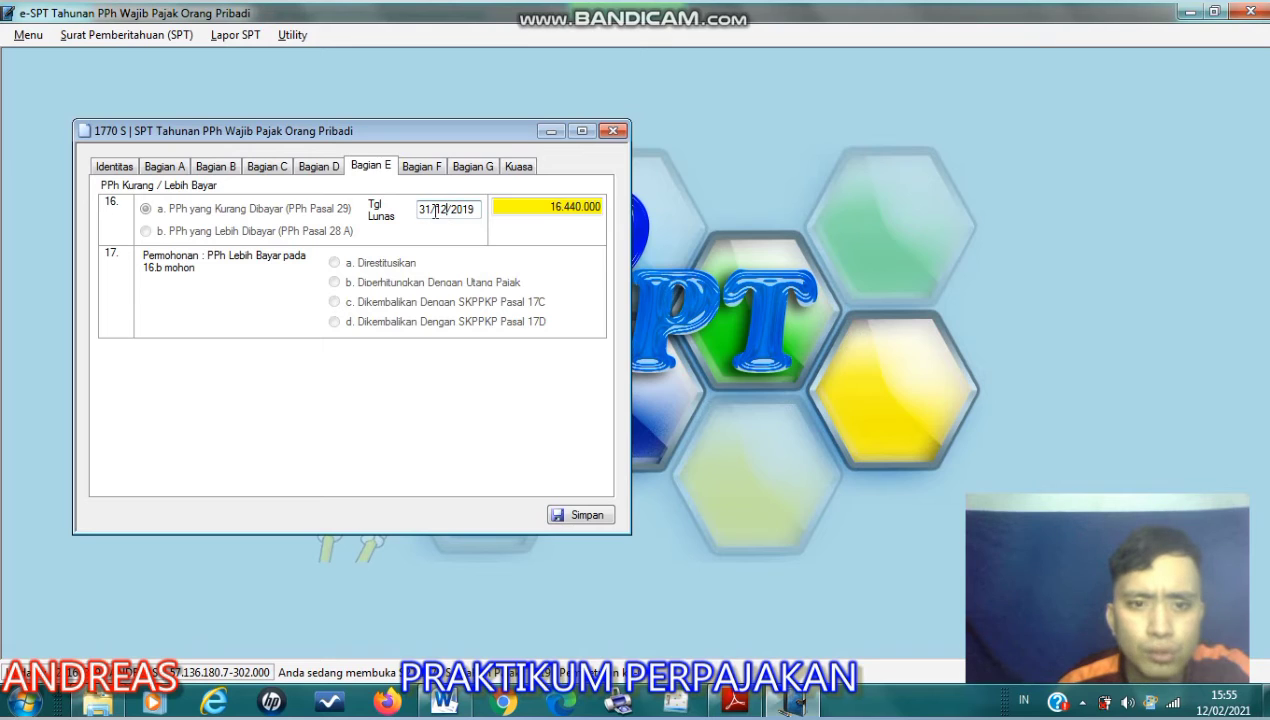
click(424, 170)
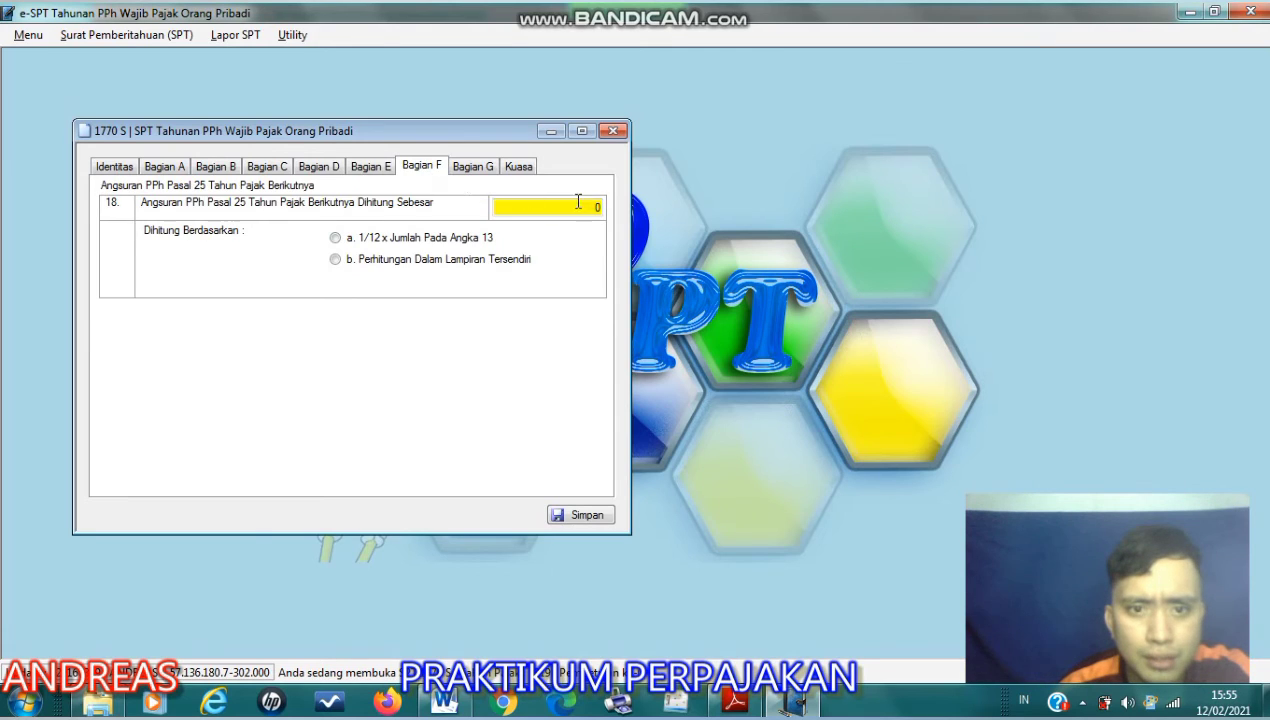
click(474, 170)
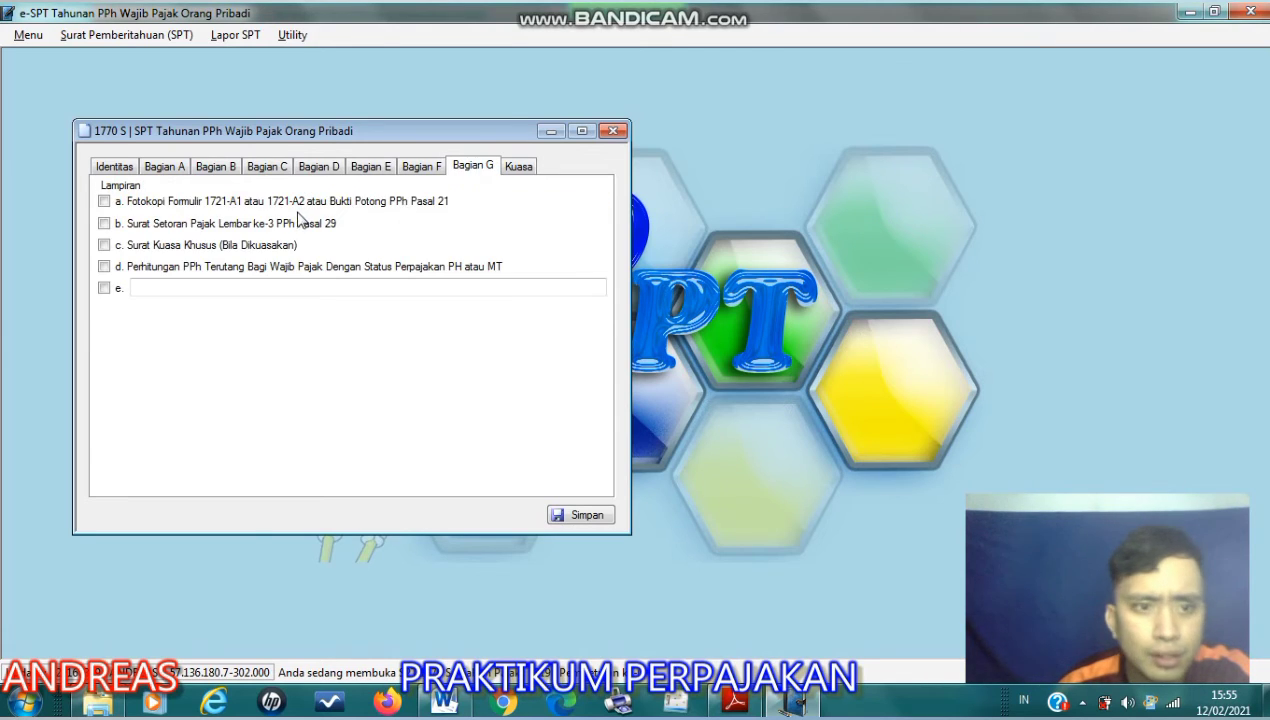
- Check the declaration date, full name and NPWP in Kuasa, and save the Induk form
click(508, 169)
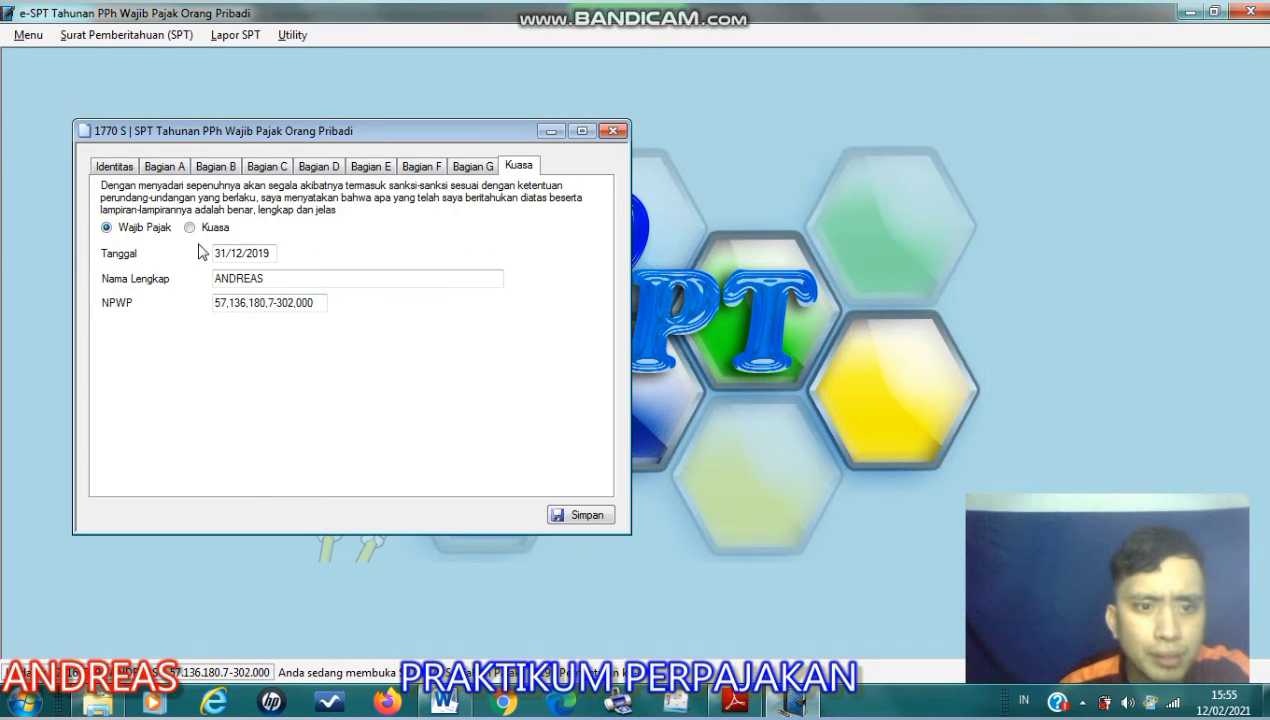
drag(272, 284, 205, 294)
click(272, 282)
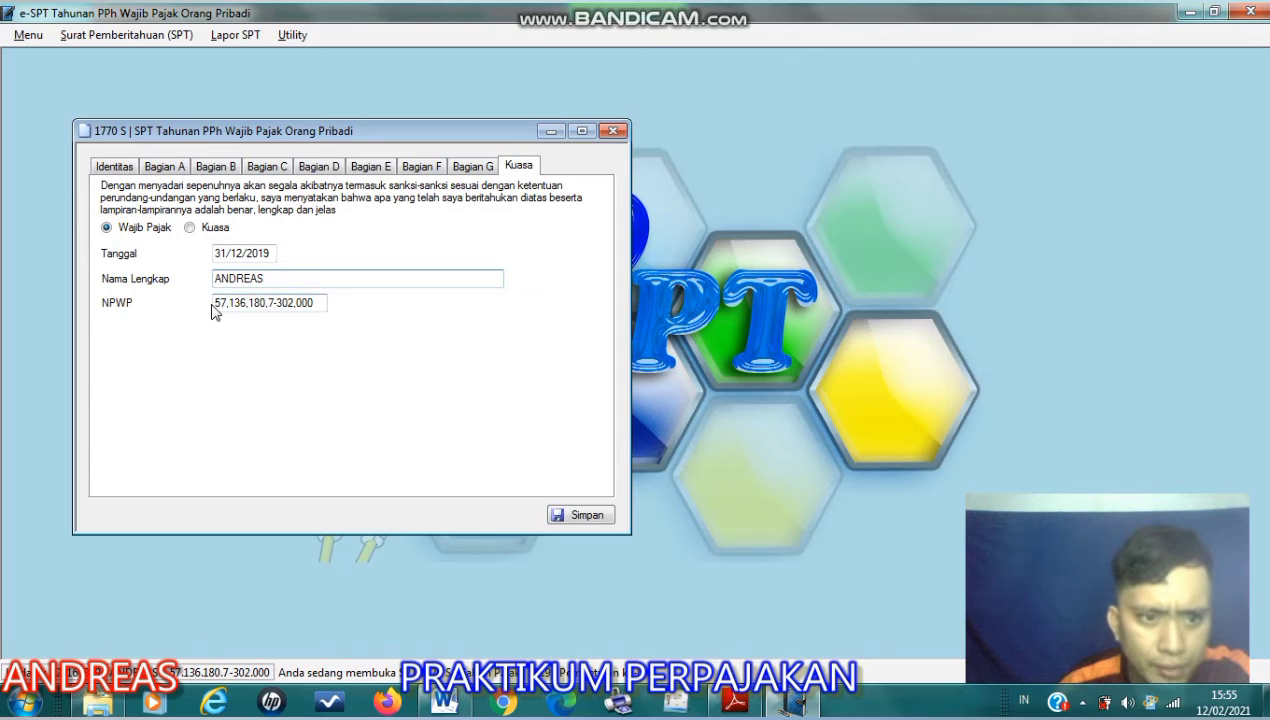
click(478, 170)
click(505, 168)
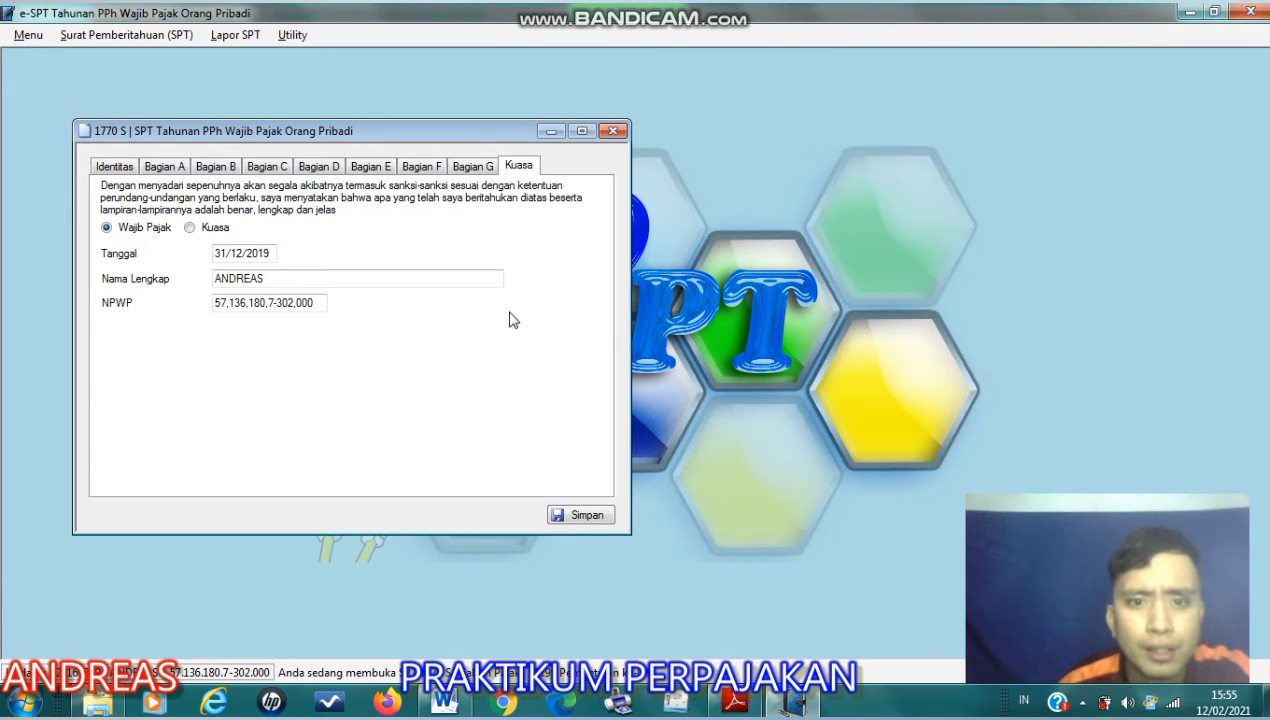
click(588, 516)
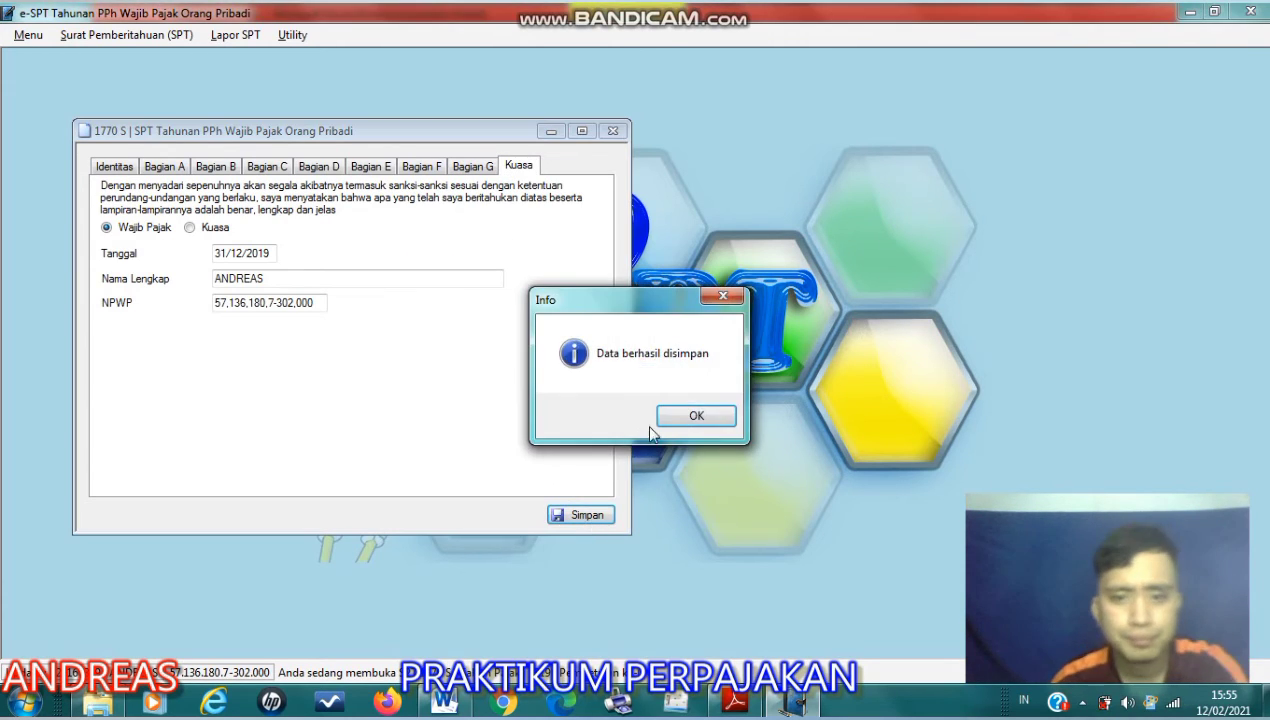
- Acknowledge the save confirmation and close the 1770 S Induk form
click(677, 419)
click(612, 131)
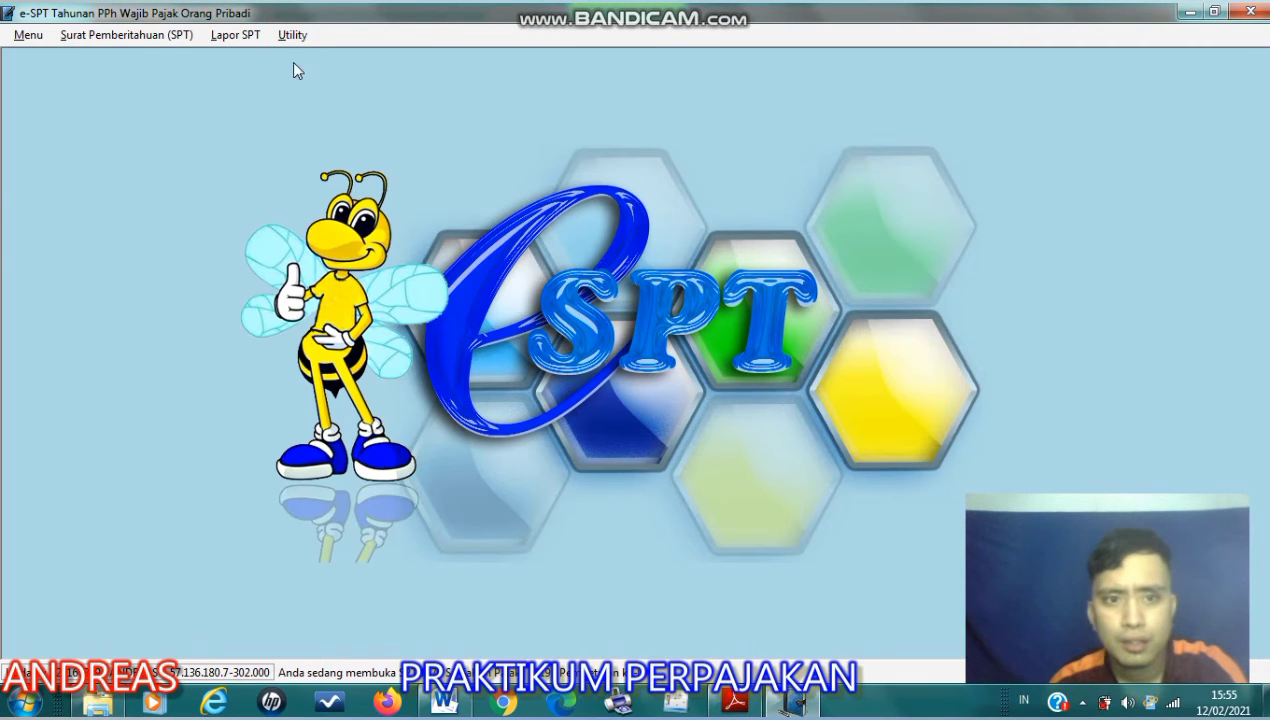
click(135, 42)
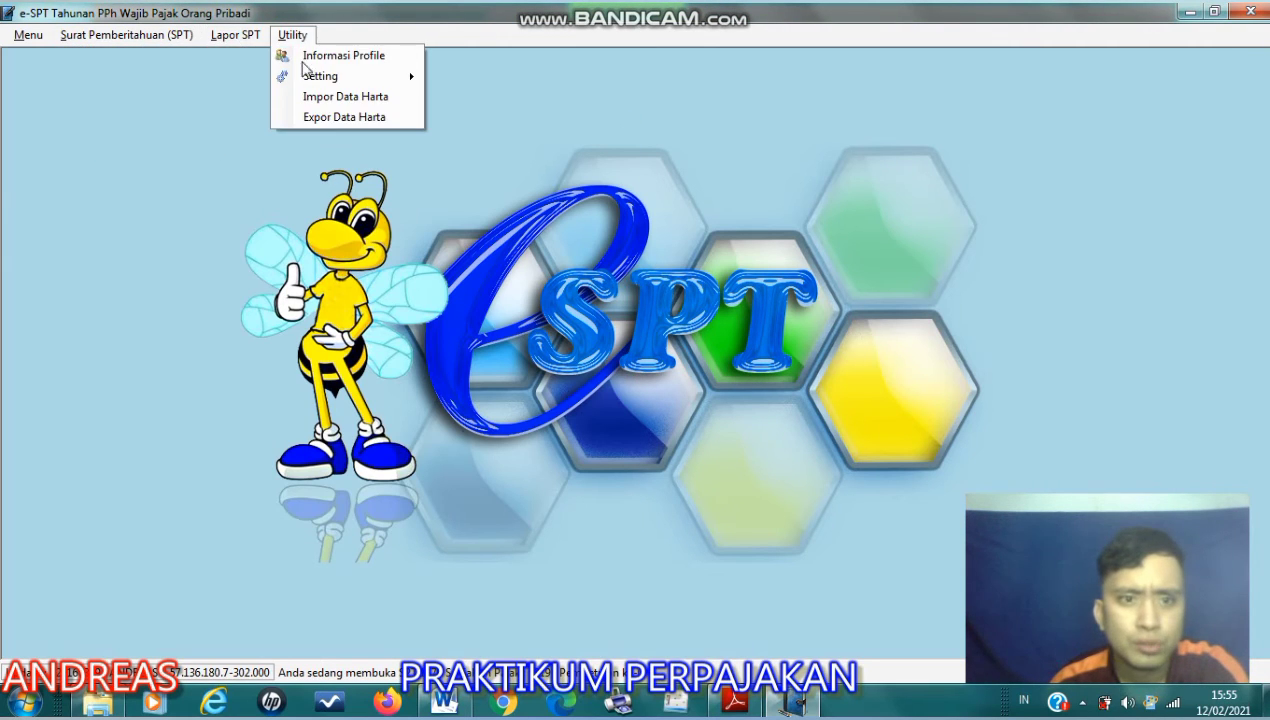
- Switch to Adobe Reader to review the Kasus 3 income and asset data, and return to e-SPT
click(735, 702)
scroll(650, 395, up, 1)
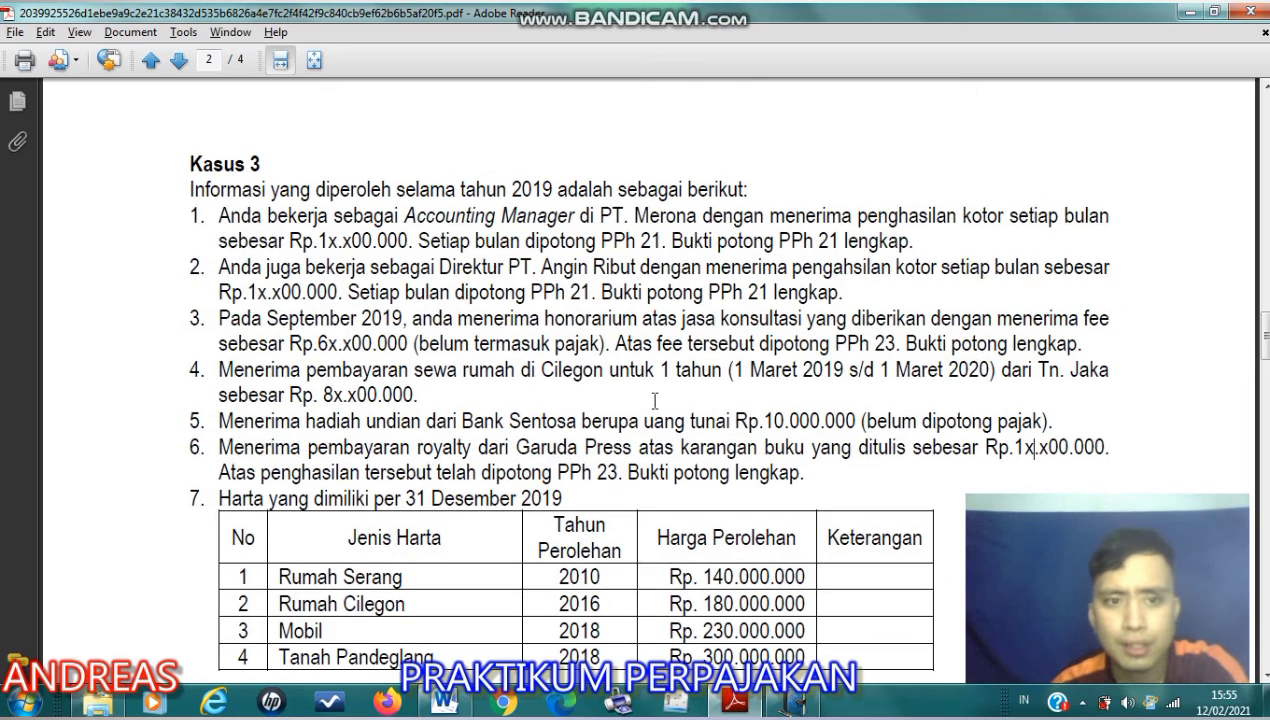
scroll(652, 410, down, 1)
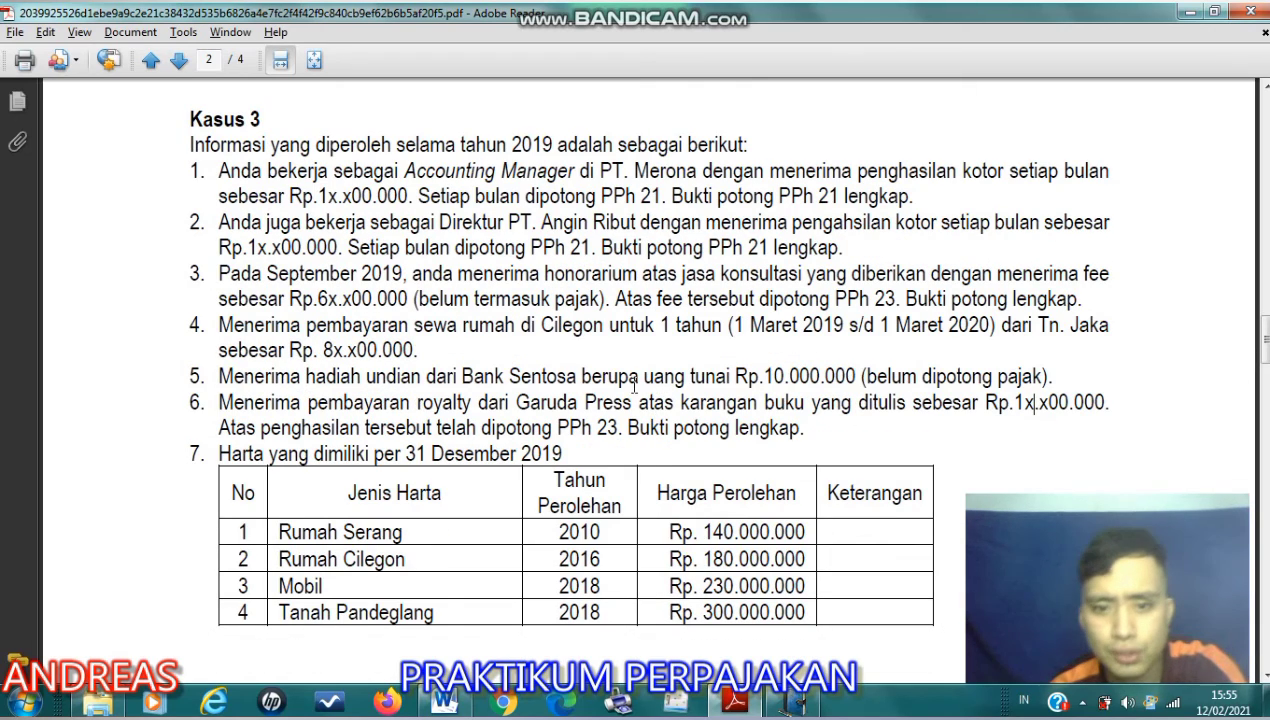
click(795, 702)
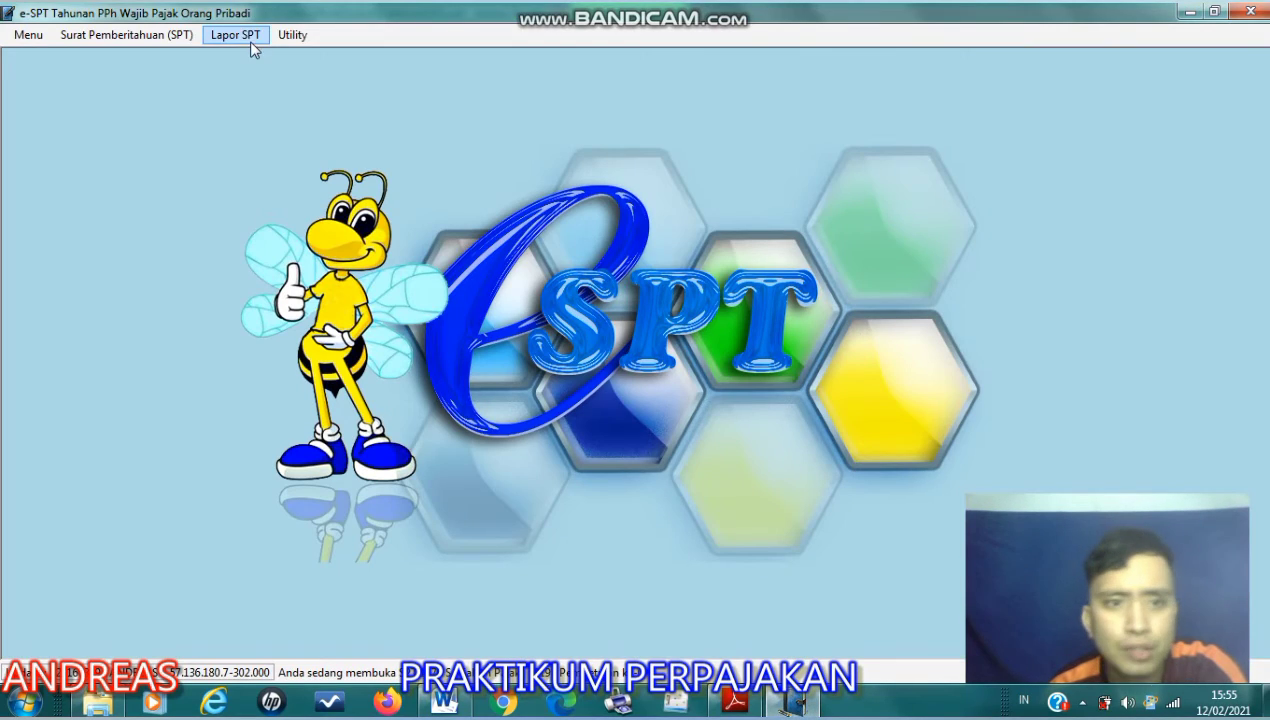
- Generate a print preview of the 2019 Induk form, maximize it and zoom to 150%
click(292, 36)
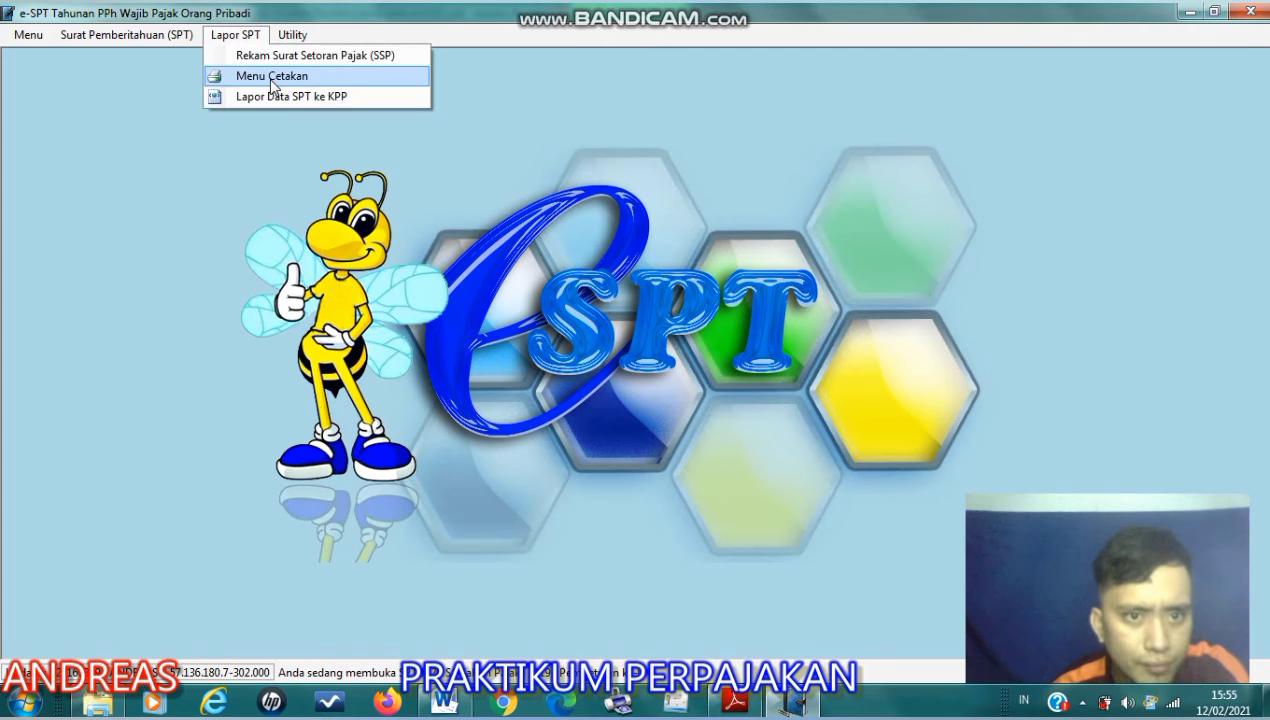
click(230, 76)
click(243, 238)
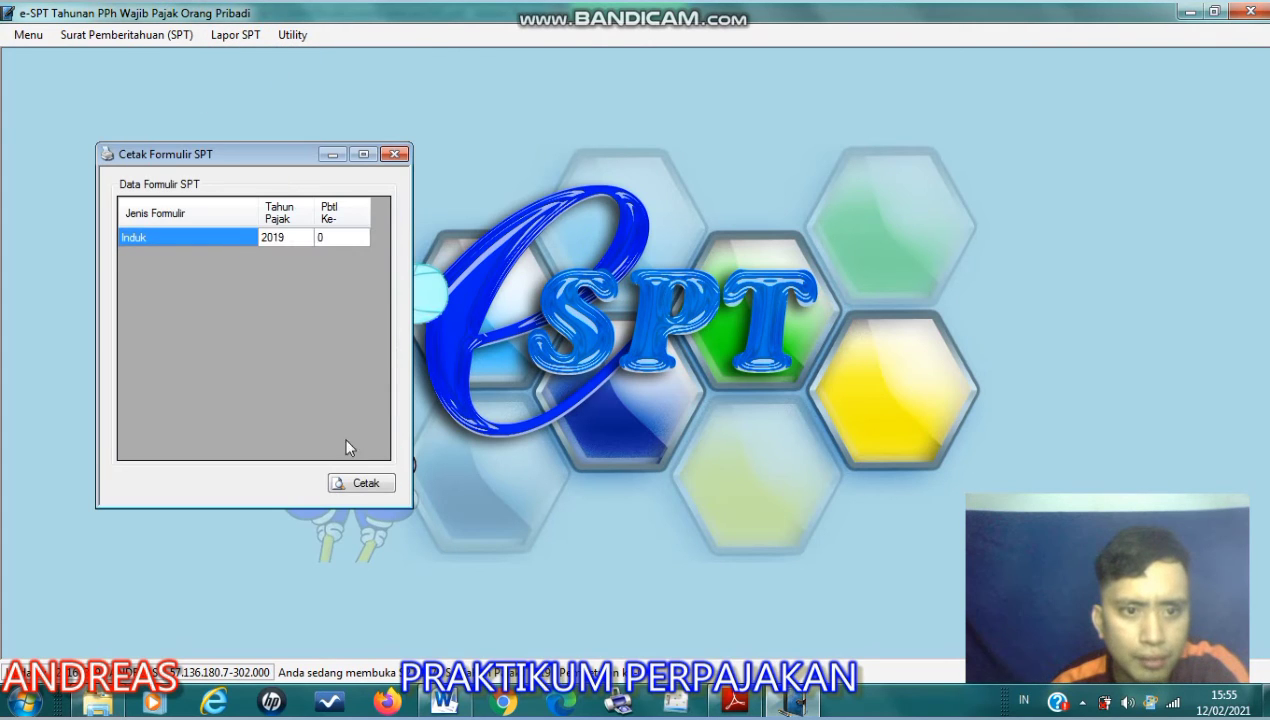
click(360, 481)
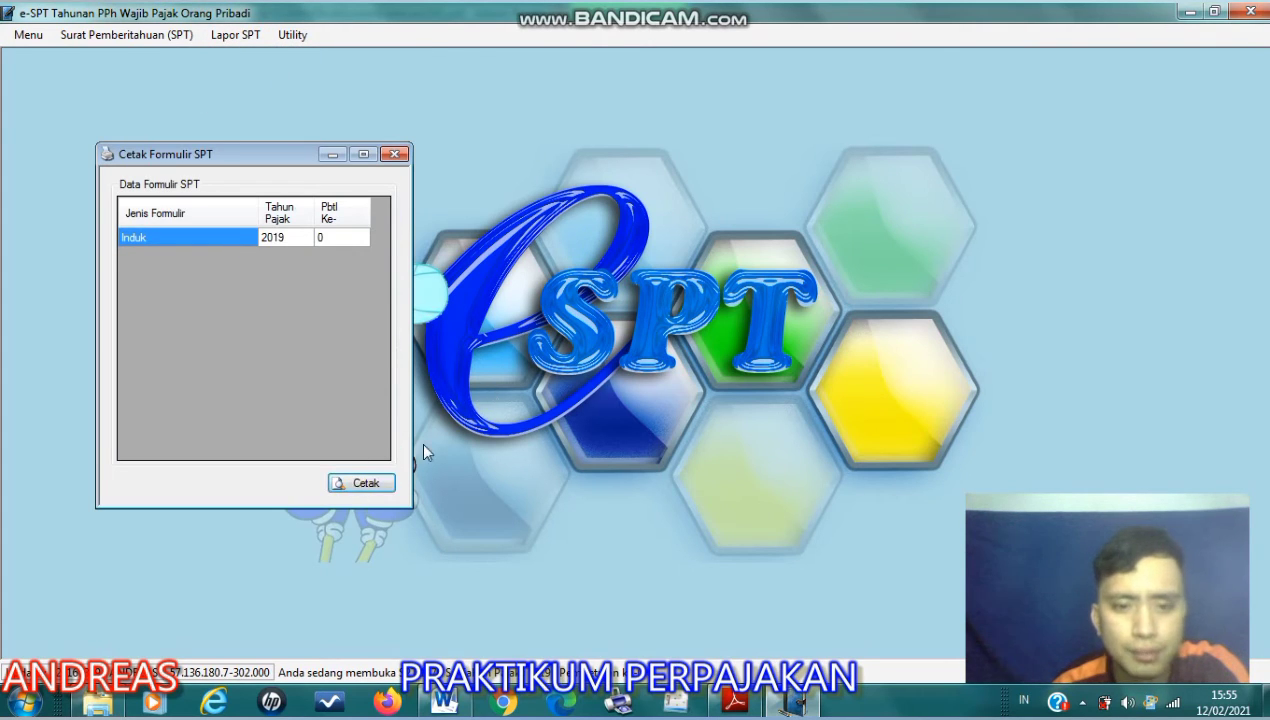
click(365, 483)
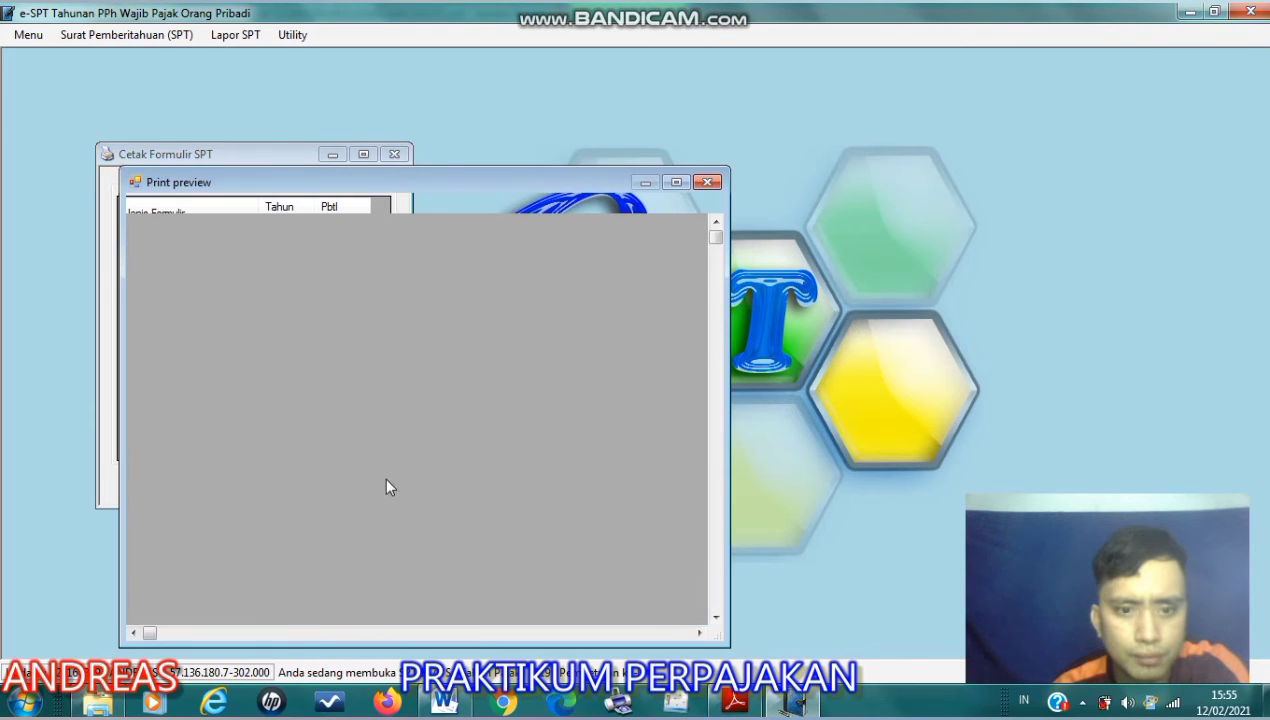
click(676, 182)
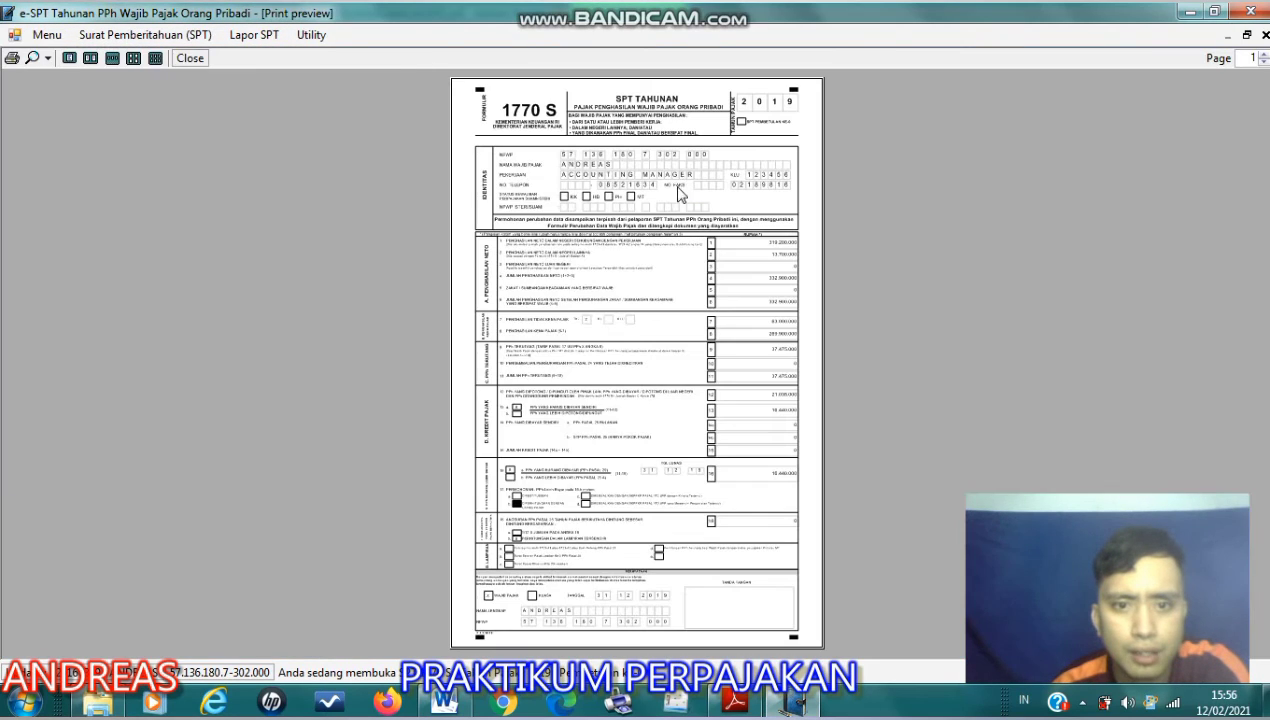
click(47, 58)
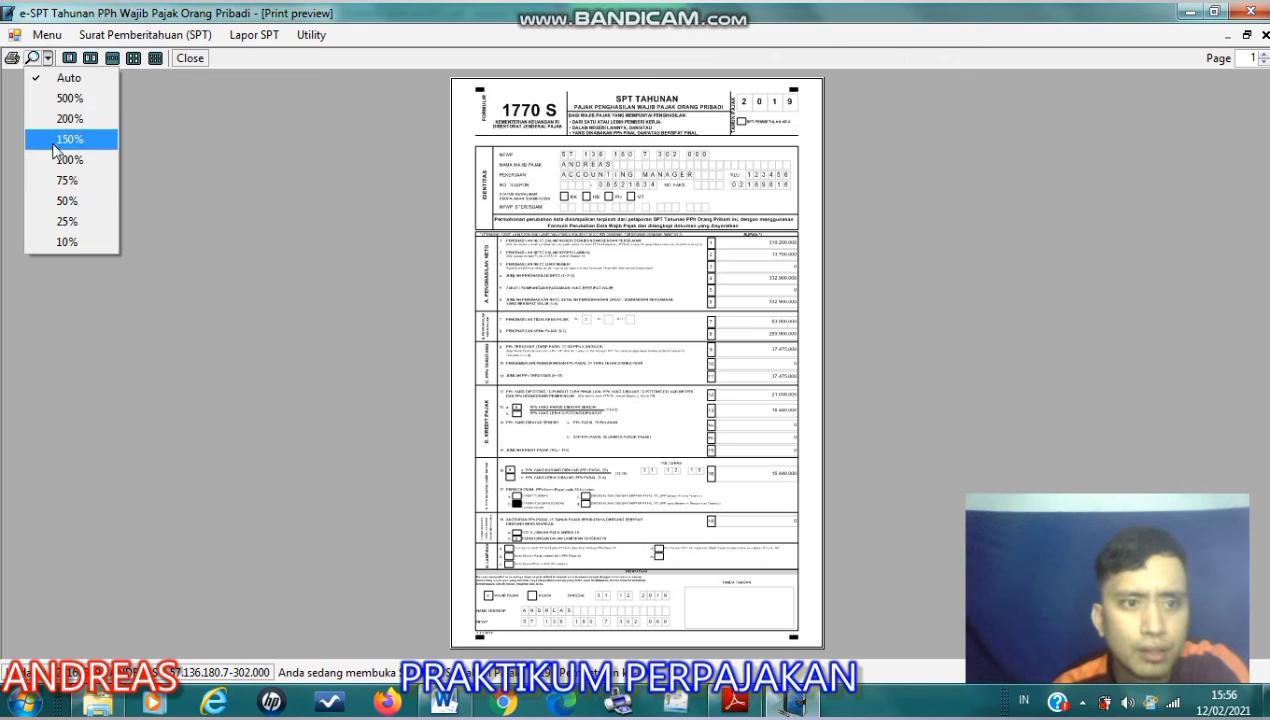
click(68, 139)
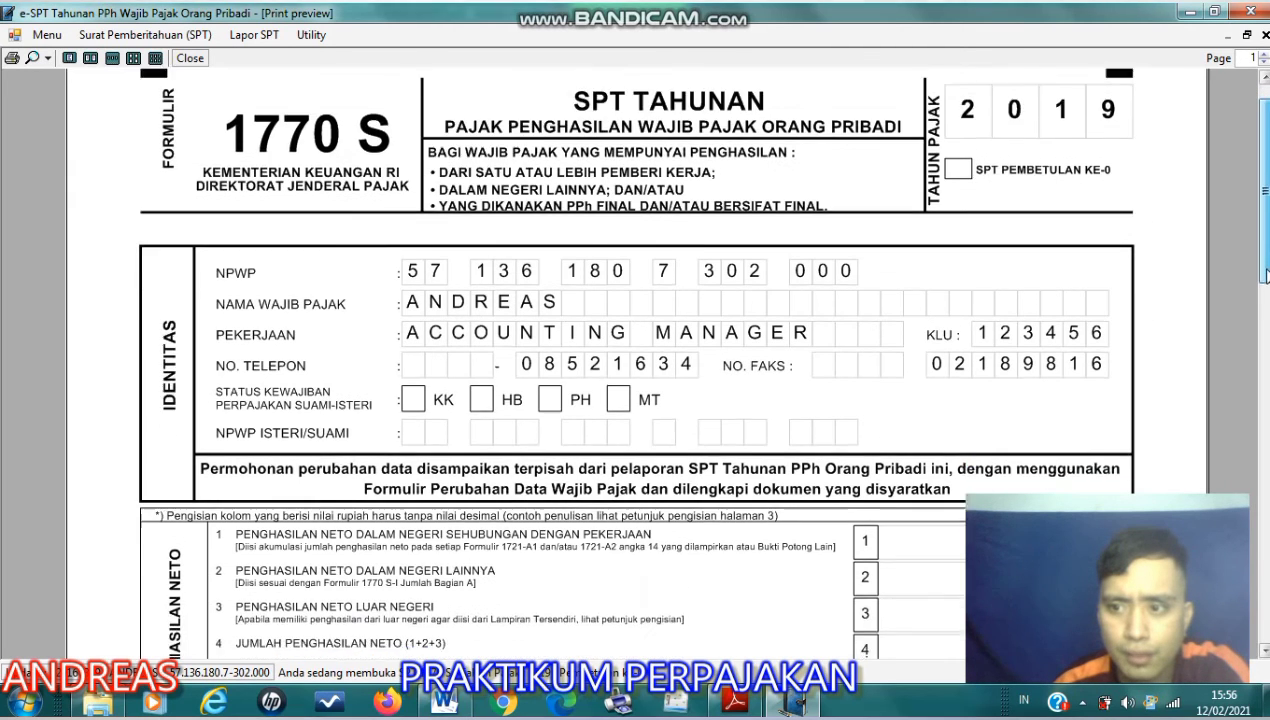
- Review the identity section, net income, taxable income and PPh Terutang in the 1770 S preview, and close the preview
drag(1264, 275, 1265, 315)
scroll(1265, 315, down, 3)
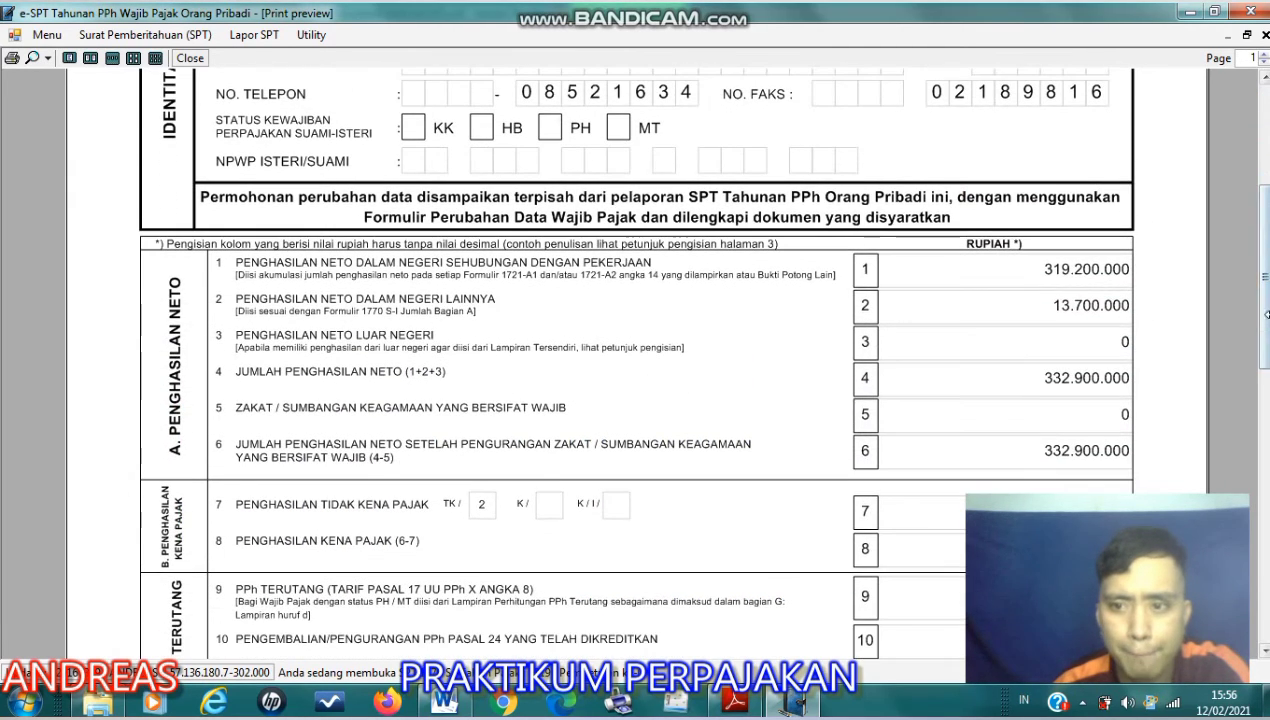
scroll(1265, 333, down, 3)
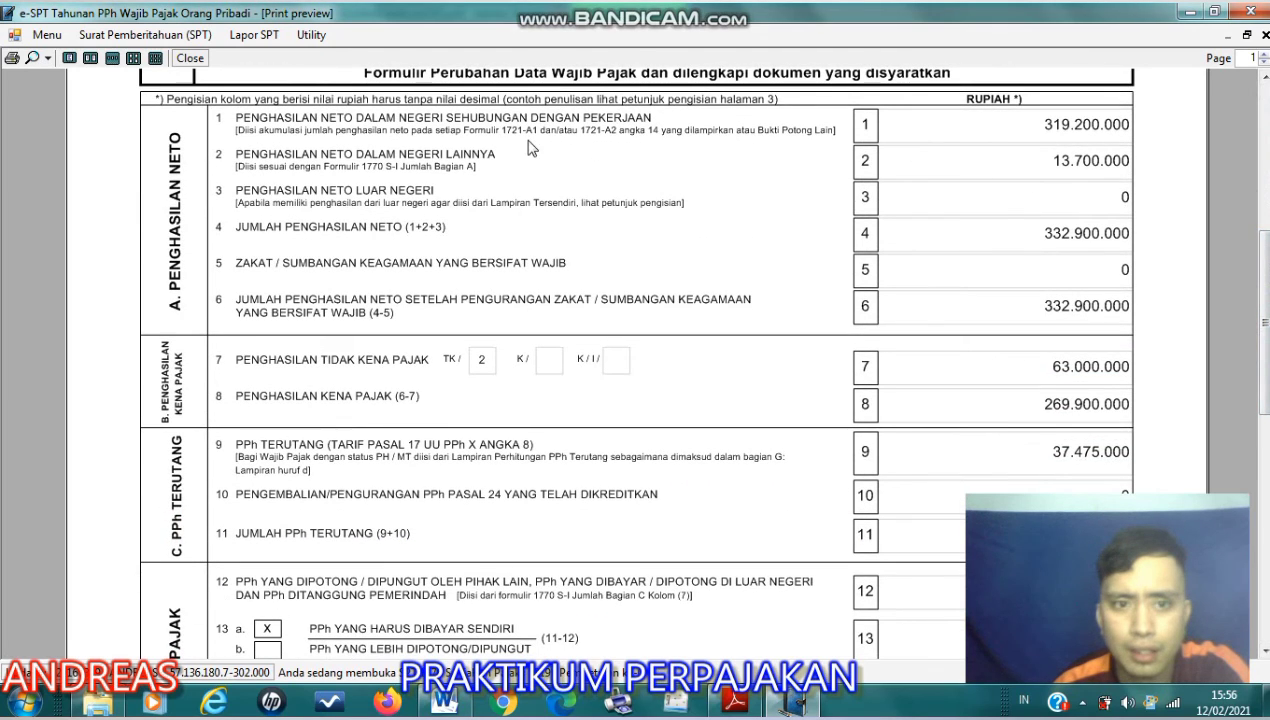
drag(1267, 262, 1264, 292)
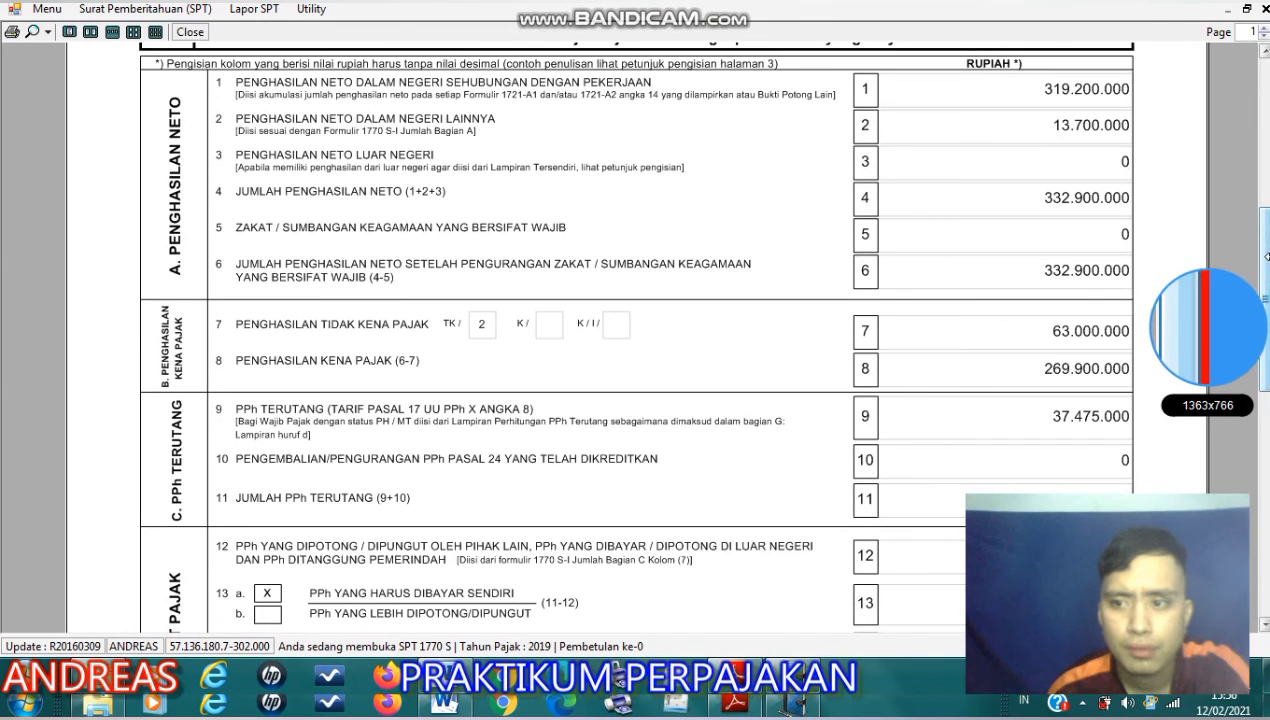
drag(1265, 237, 1264, 175)
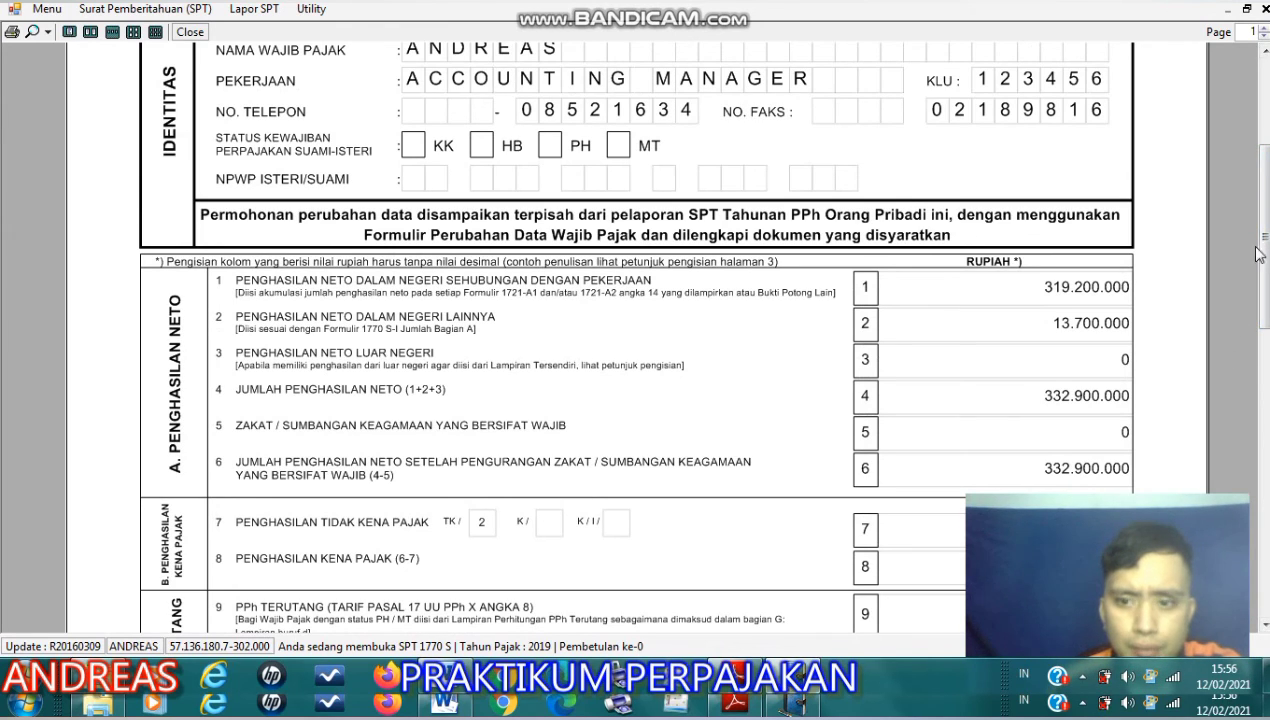
drag(1265, 279, 1262, 183)
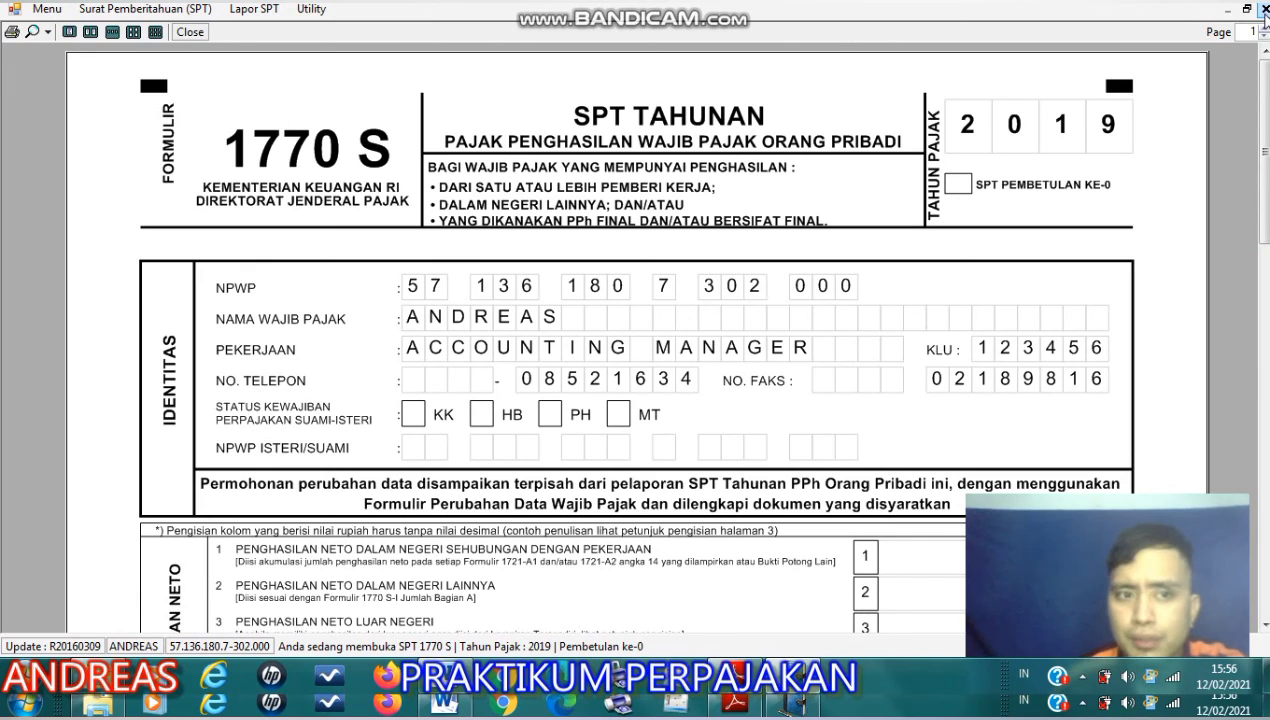
click(252, 10)
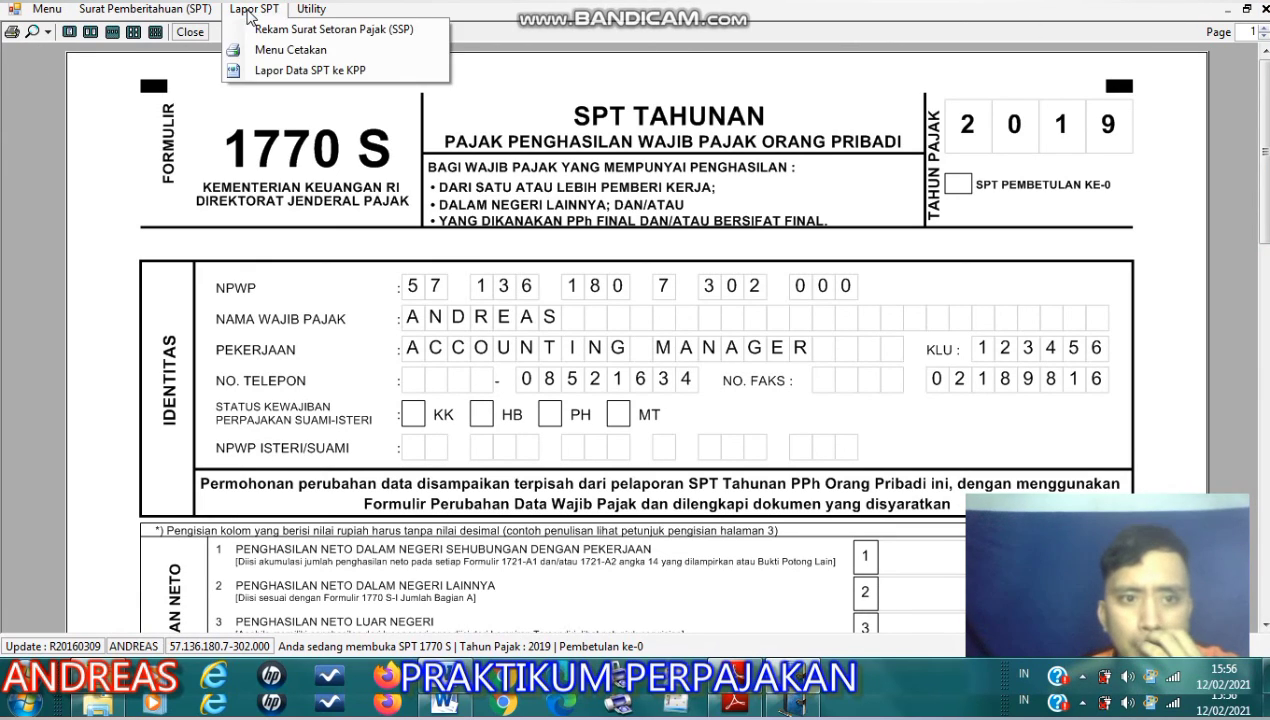
click(1264, 9)
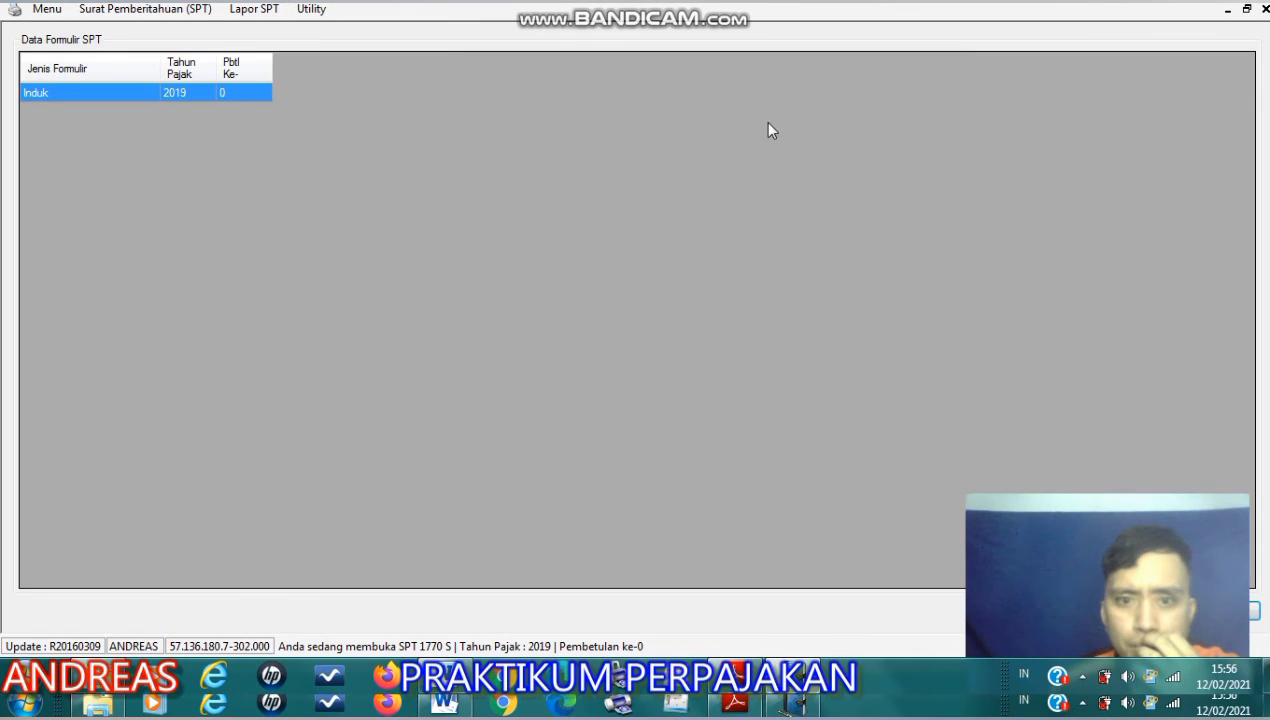
click(160, 9)
click(165, 11)
click(170, 12)
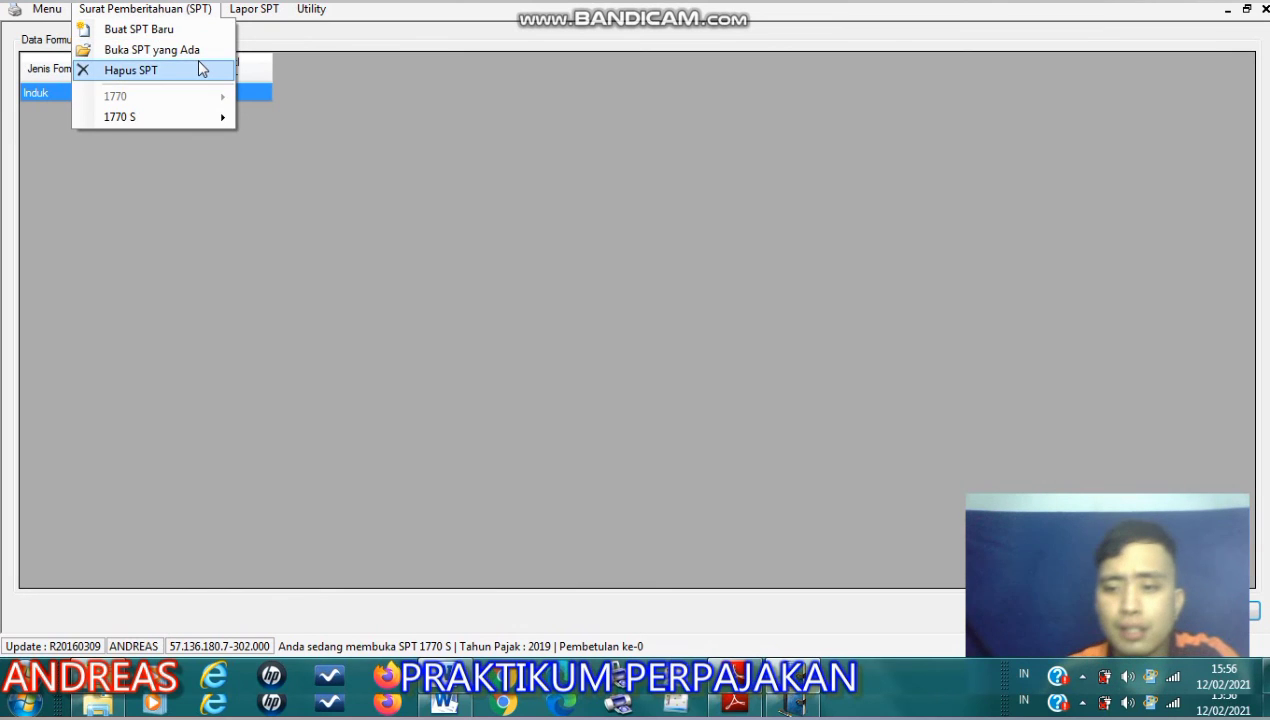
click(270, 39)
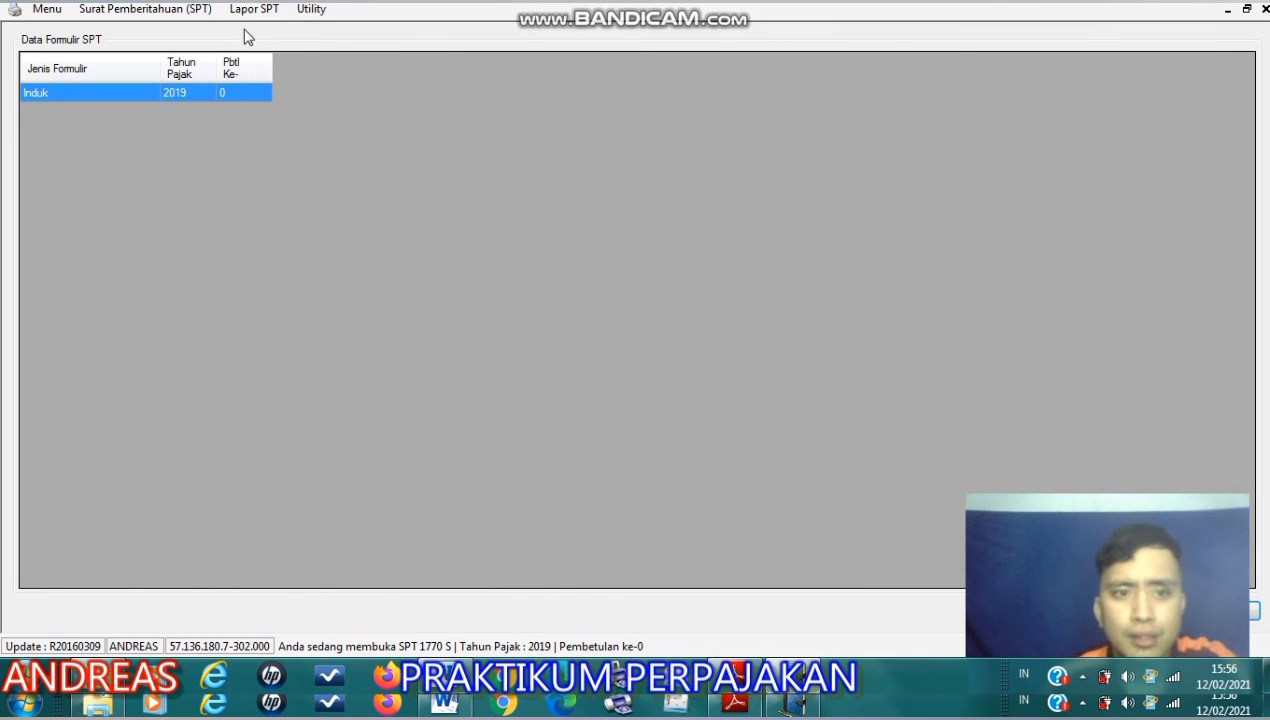
click(228, 18)
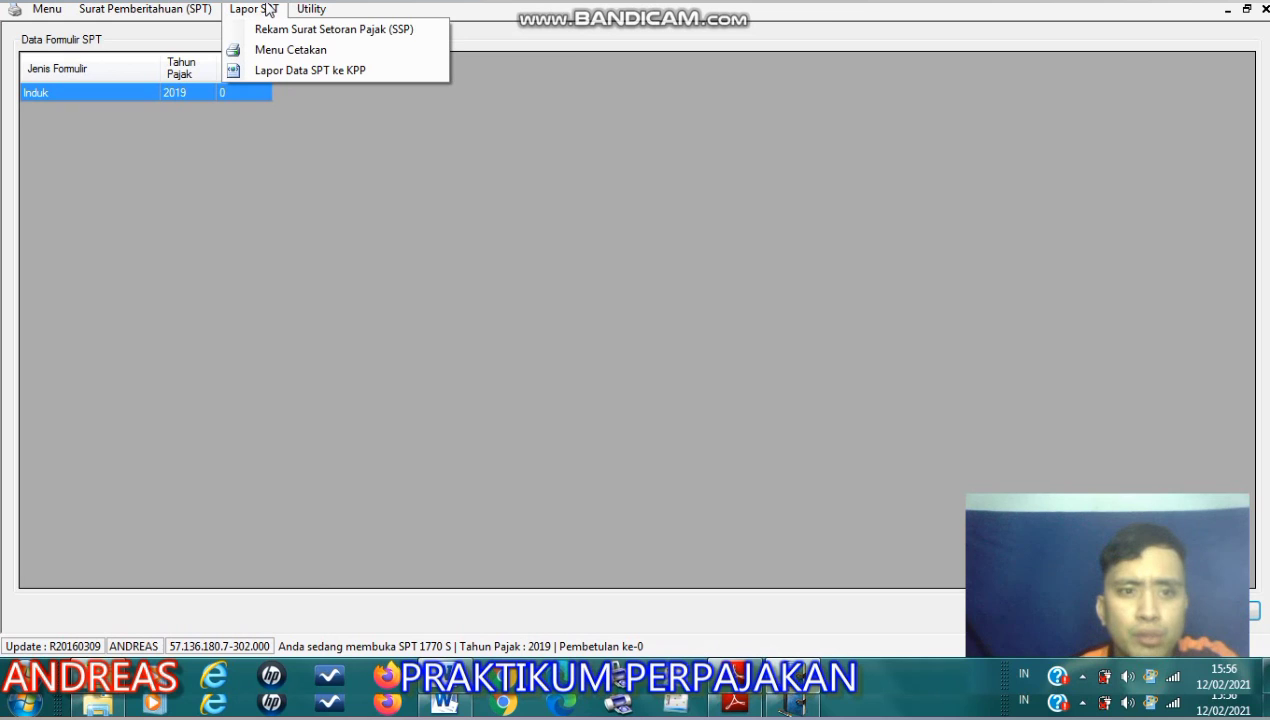
mouse_move(309, 12)
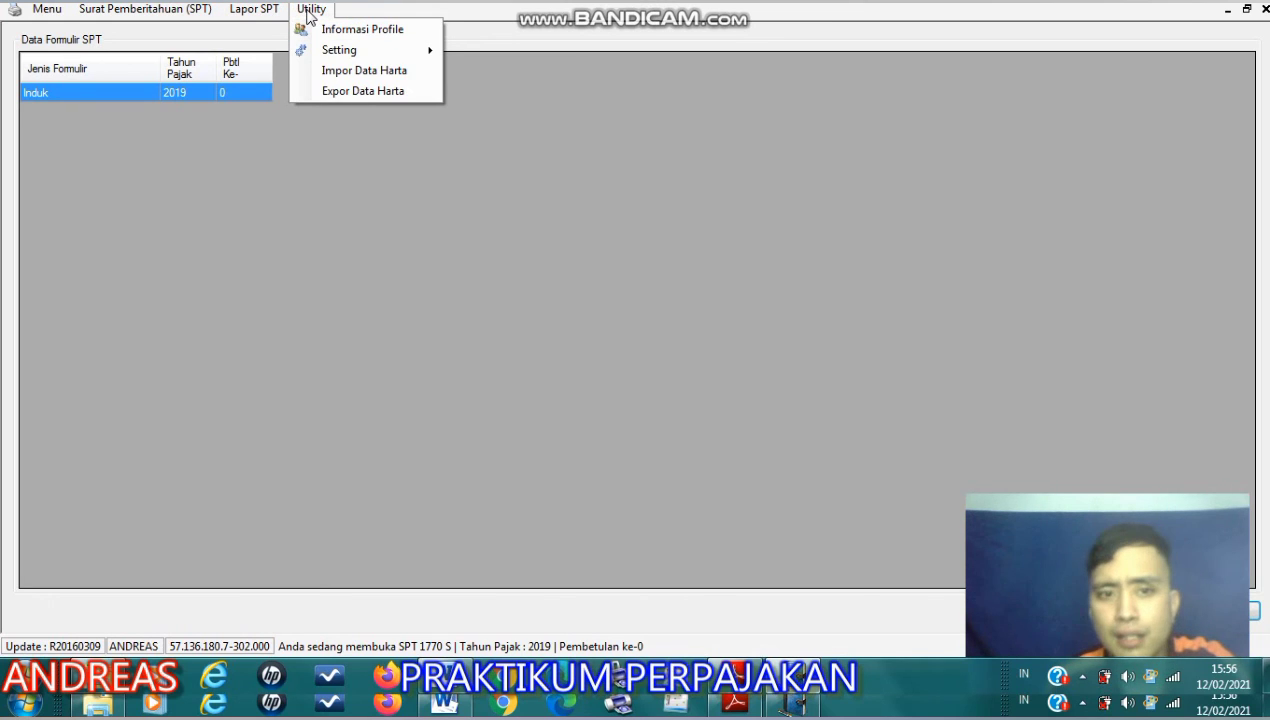